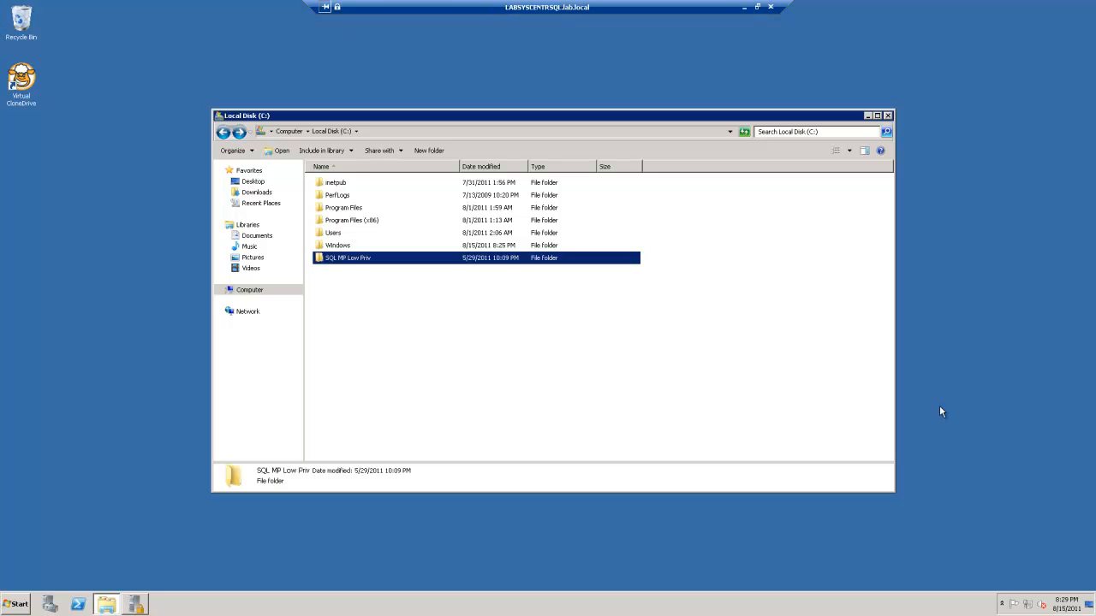
Open the LocalPermissions batch file from the SQL MP Low Priv folder in Notepad
{"action": "left_click", "coordinate": [473, 295]}
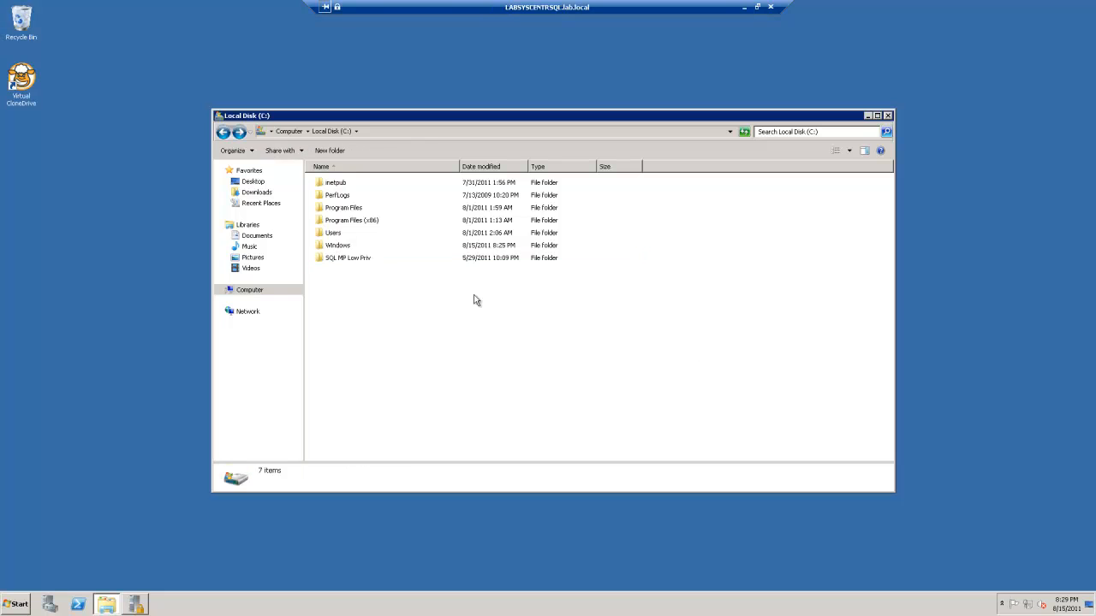
{"action": "double_click", "coordinate": [355, 258]}
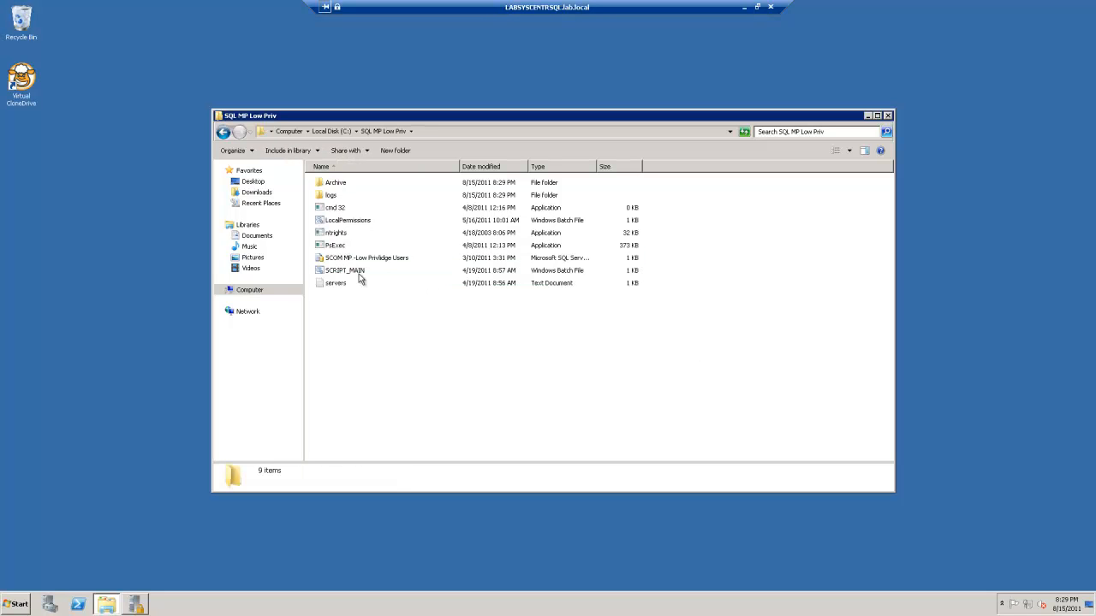
{"action": "right_click", "coordinate": [343, 225]}
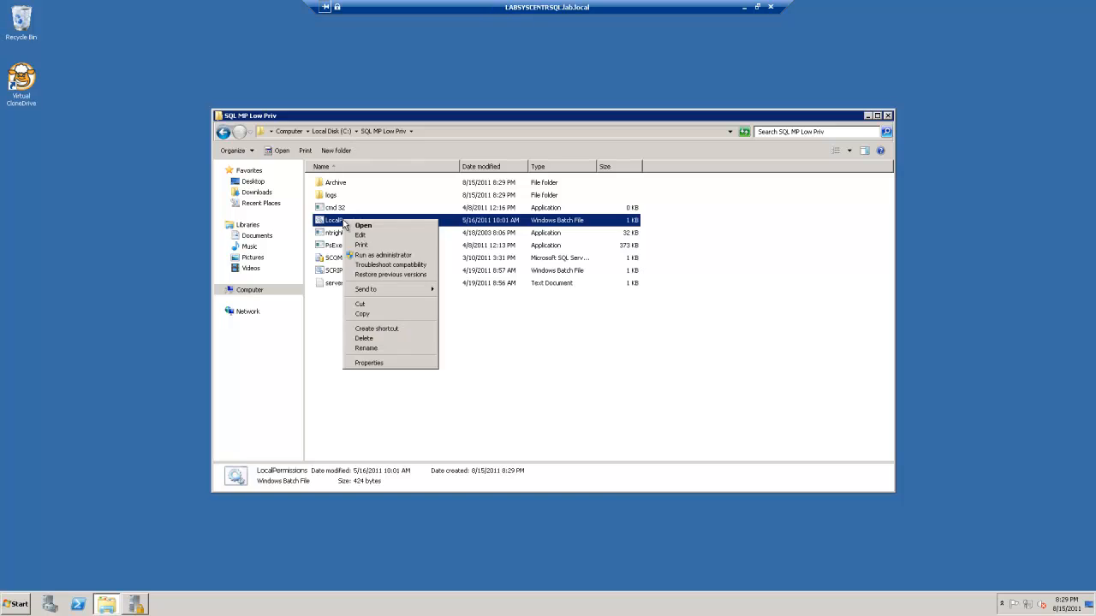
{"action": "left_click", "coordinate": [375, 235]}
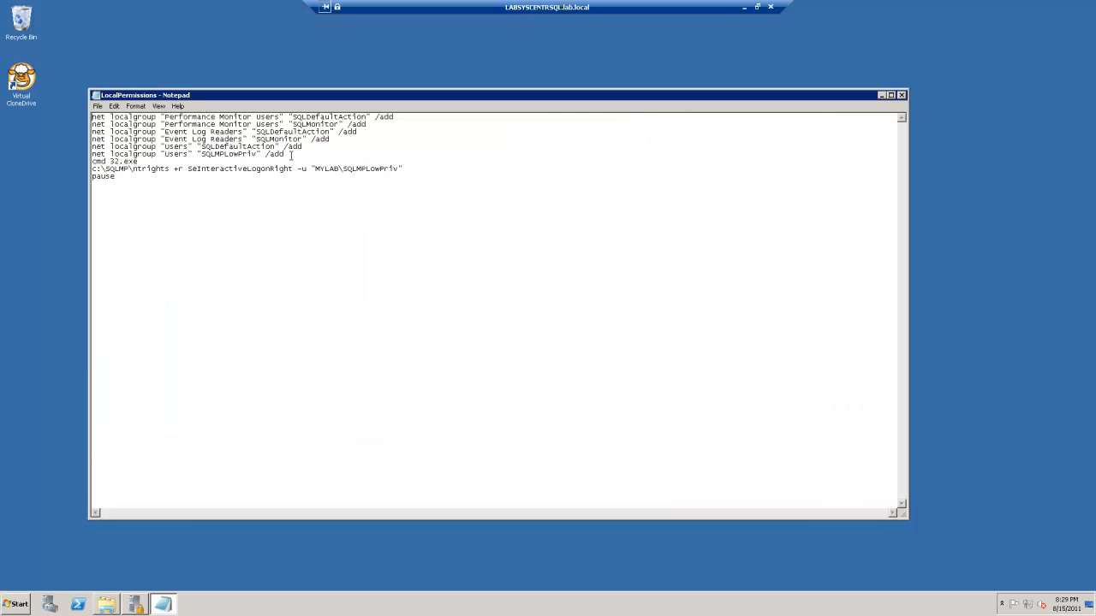
Select the six net localgroup lines and launch a Command Prompt
{"action": "left_click_drag", "start_coordinate": [288, 154], "coordinate": [56, 92]}
{"action": "key", "text": "ctrl+c"}
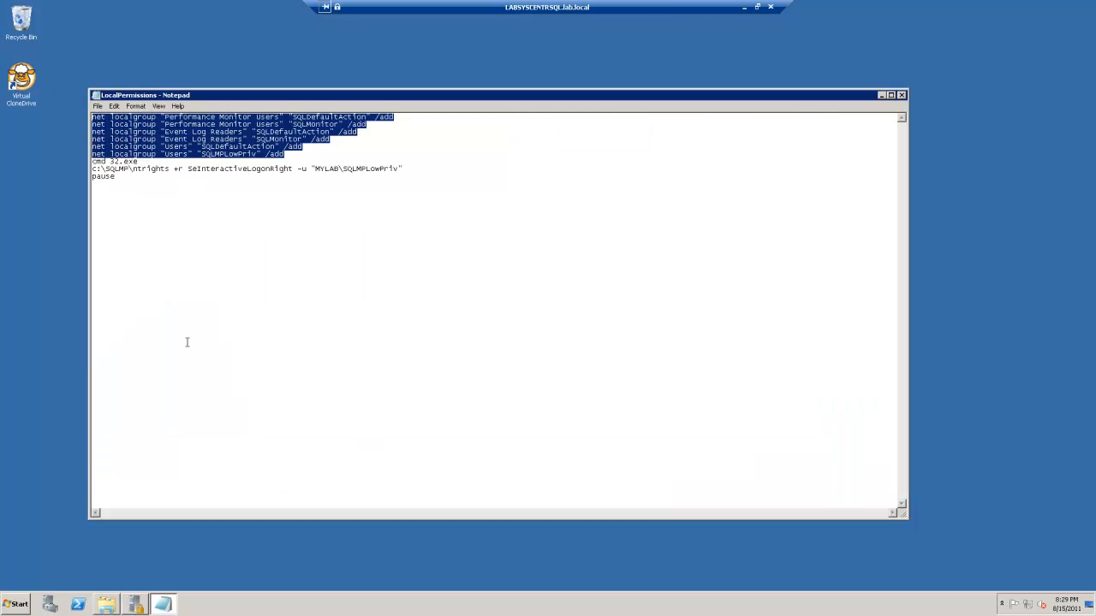
{"action": "left_click", "coordinate": [17, 603]}
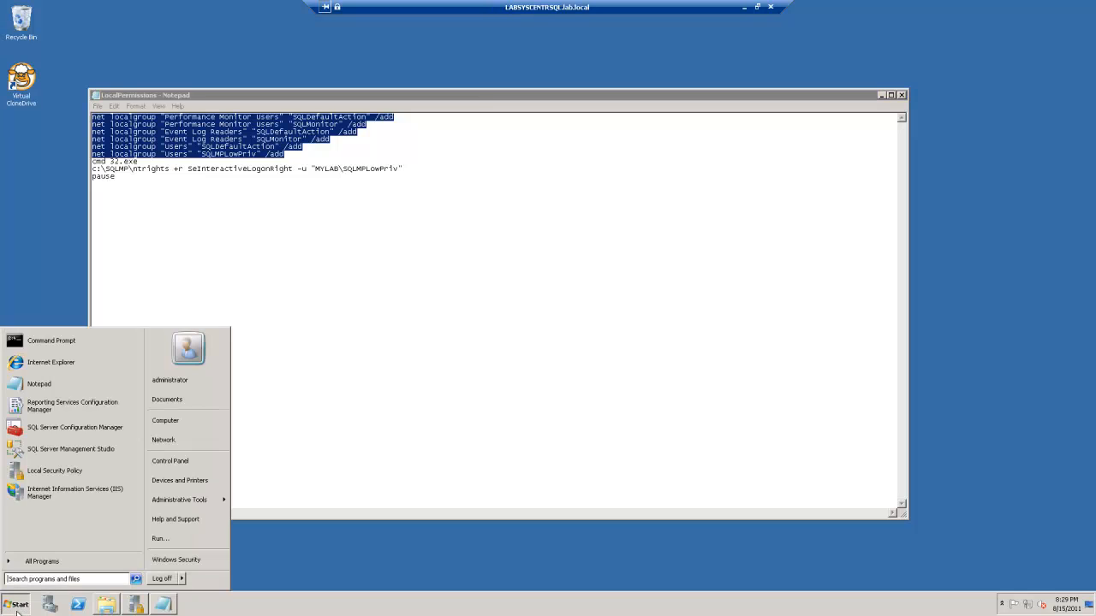
{"action": "left_click", "coordinate": [43, 342]}
Paste and run all six net localgroup commands, then close the console
{"action": "right_click", "coordinate": [342, 194]}
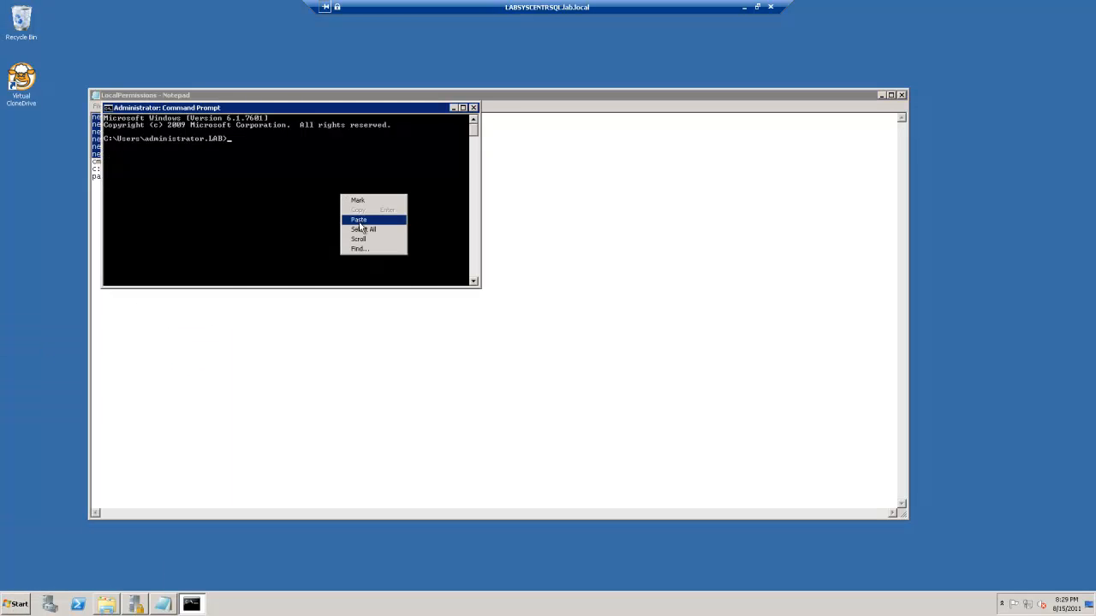
{"action": "left_click", "coordinate": [360, 220]}
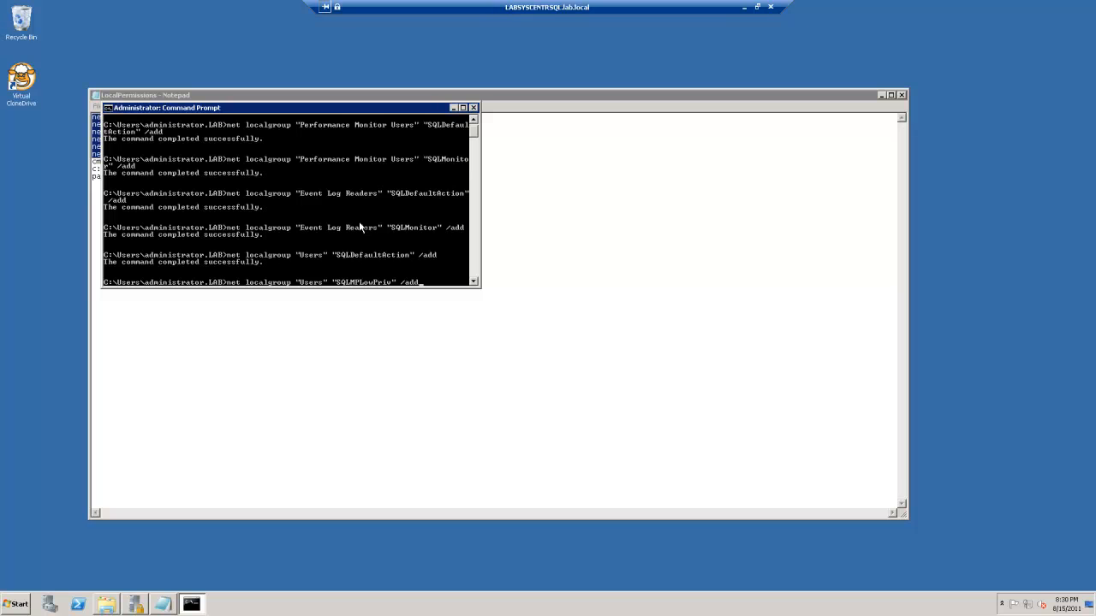
{"action": "key", "text": "Return"}
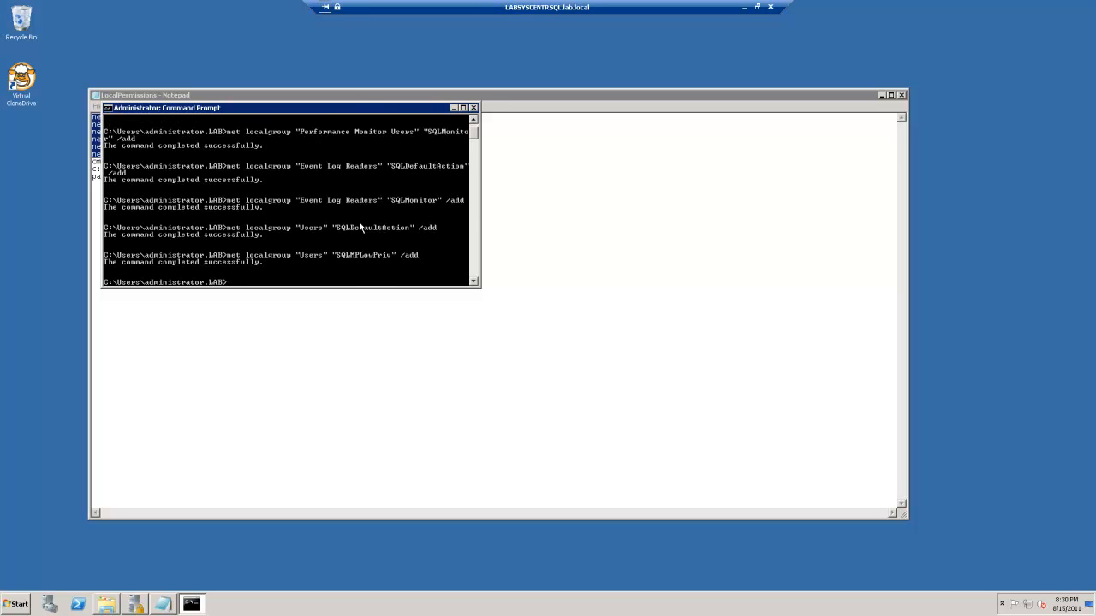
{"action": "left_click", "coordinate": [473, 109]}
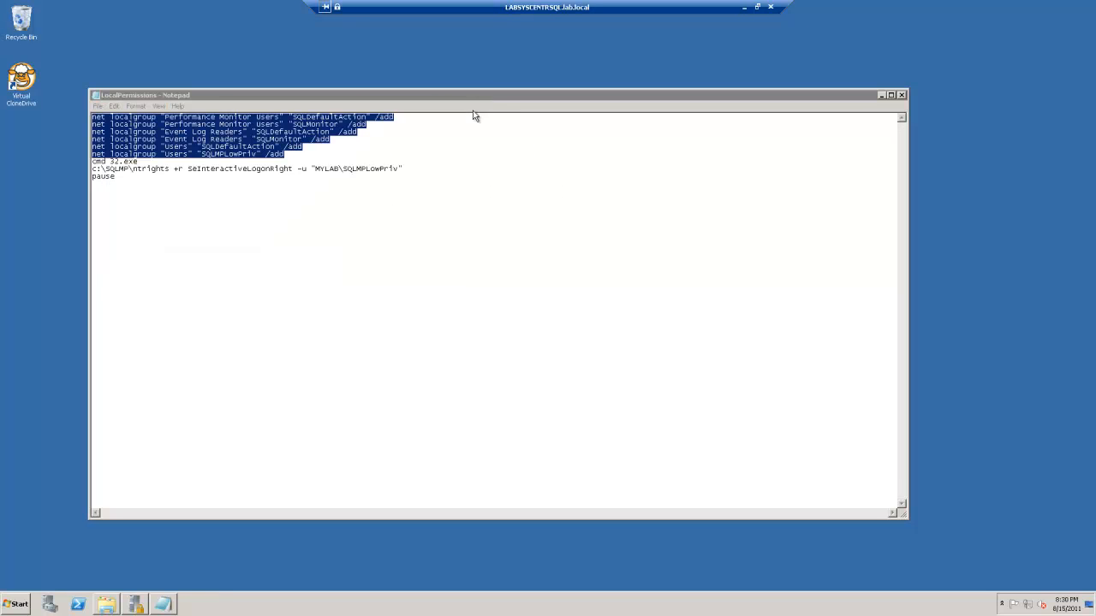
{"action": "left_click", "coordinate": [378, 175]}
Pick SQLMPLowPriv, found by searching 'sq', as the account for Allow log on locally
{"action": "left_click", "coordinate": [10, 606]}
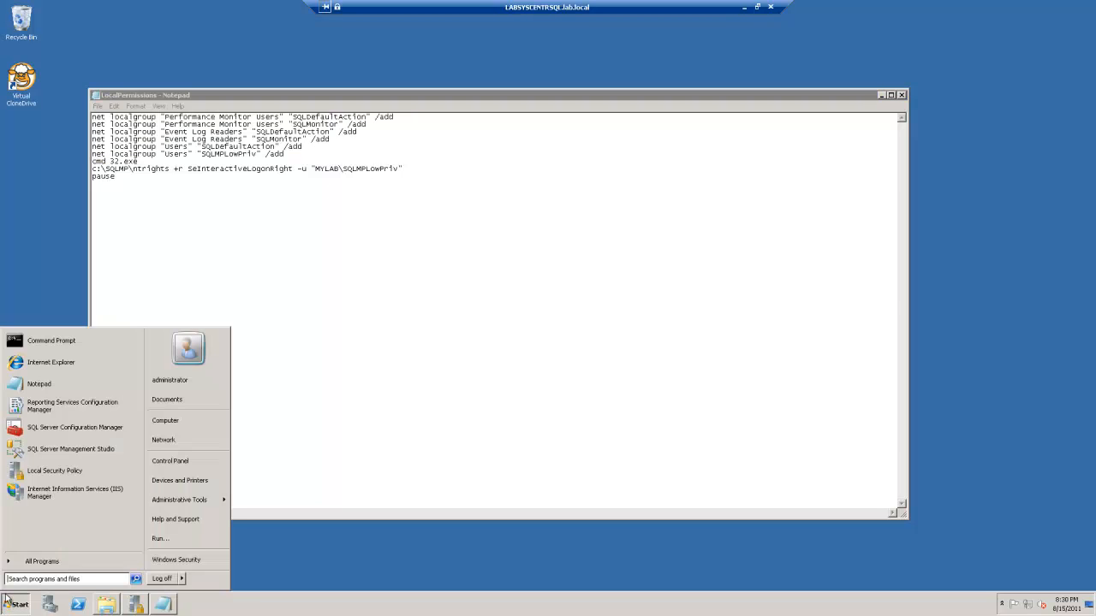
{"action": "left_click", "coordinate": [136, 605]}
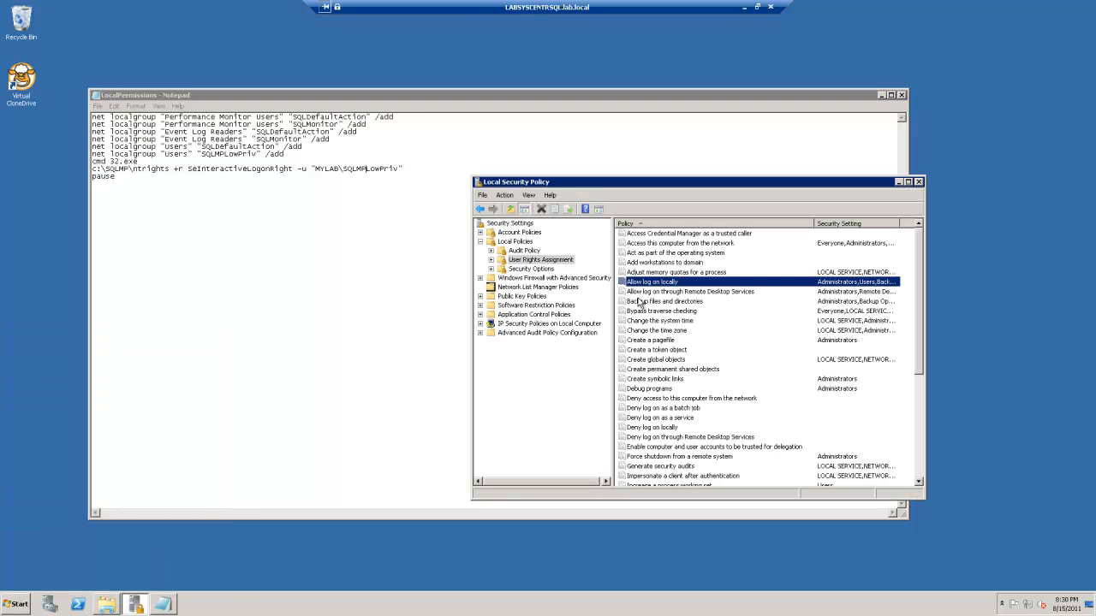
{"action": "double_click", "coordinate": [653, 282]}
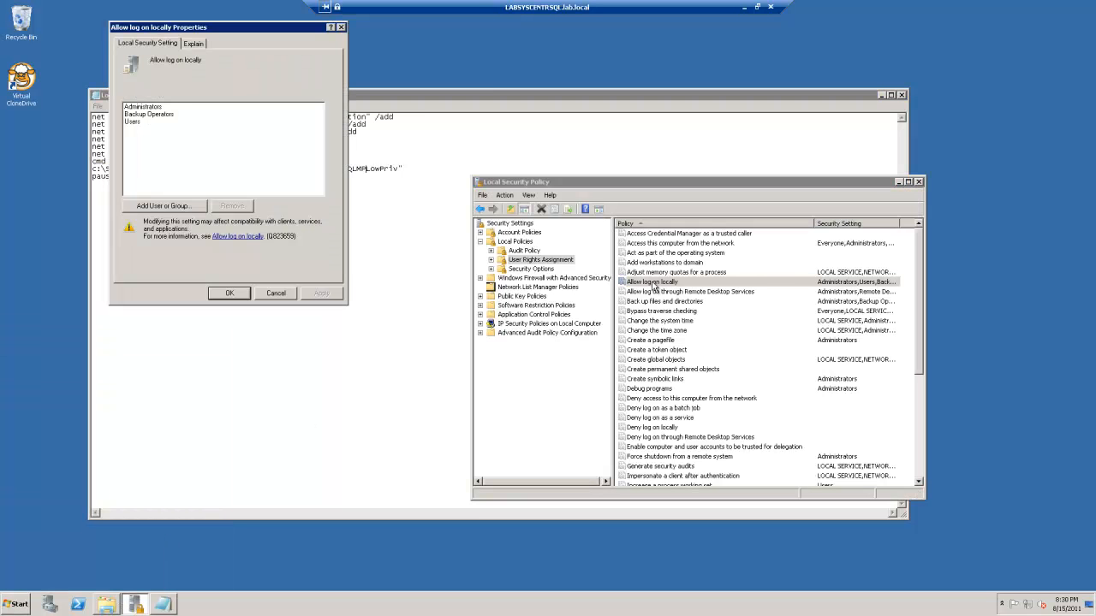
{"action": "left_click", "coordinate": [167, 207]}
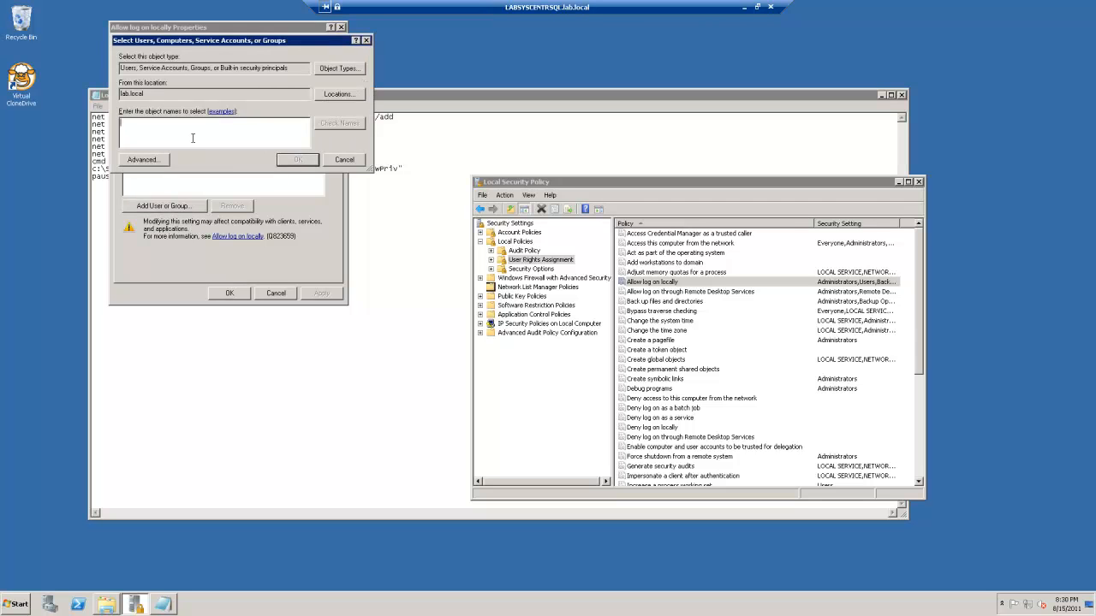
{"action": "type", "text": "sql"}
{"action": "left_click", "coordinate": [339, 123]}
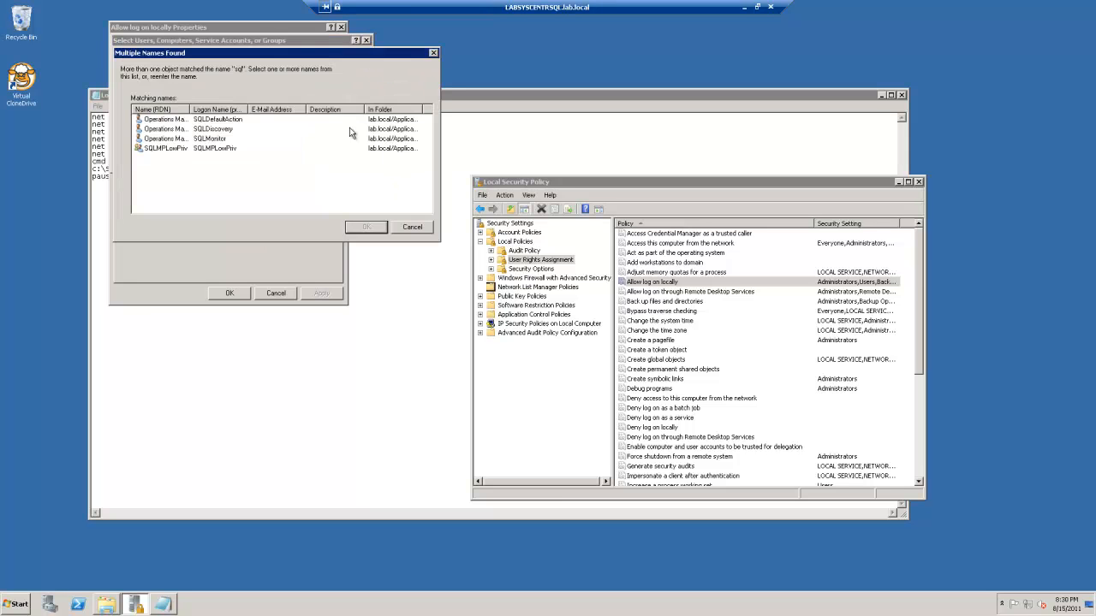
{"action": "double_click", "coordinate": [221, 150]}
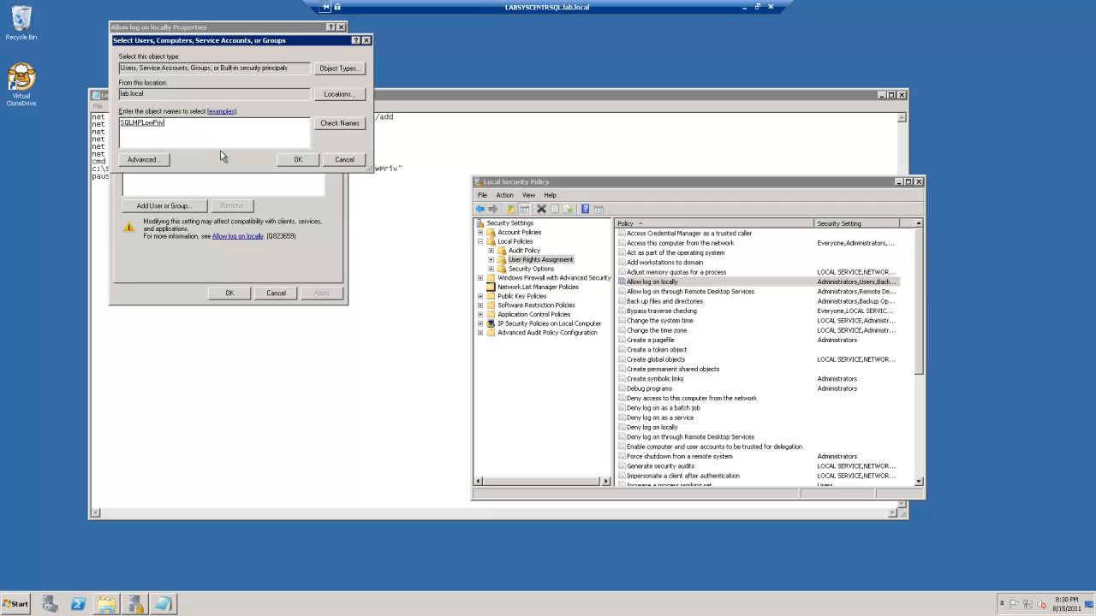
{"action": "left_click_drag", "start_coordinate": [241, 43], "coordinate": [649, 155]}
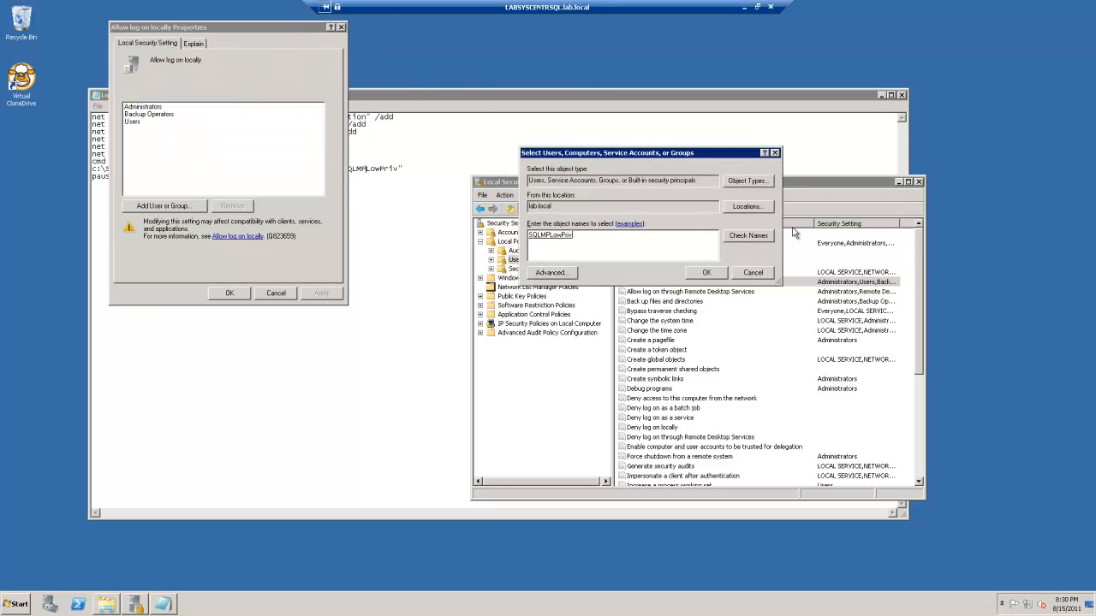
Start a new login and set the account search location to lab.local
{"action": "double_click", "coordinate": [54, 96]}
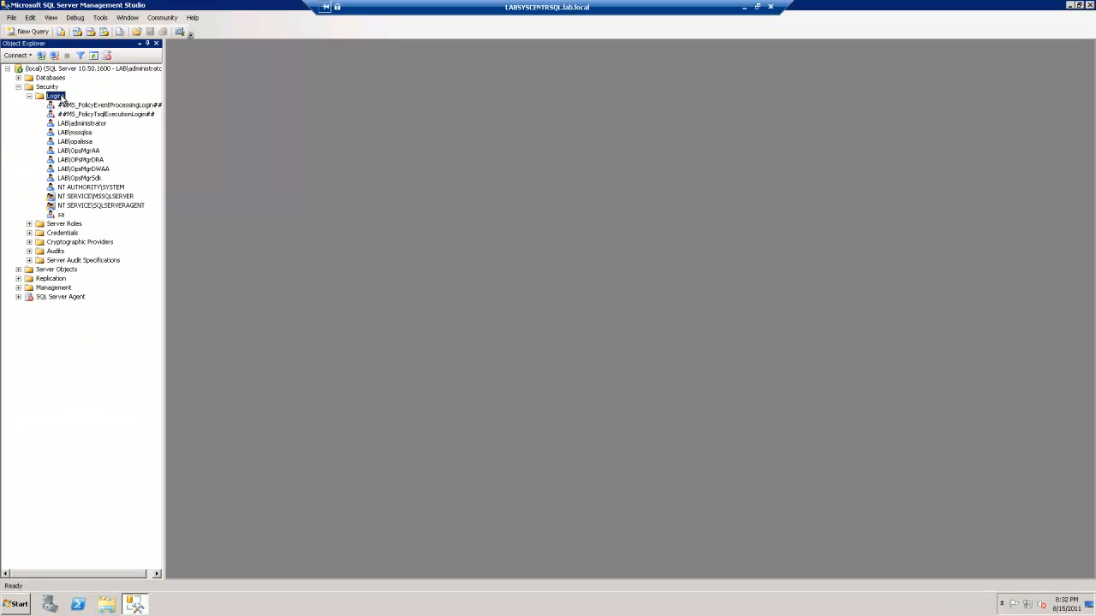
{"action": "right_click", "coordinate": [61, 97]}
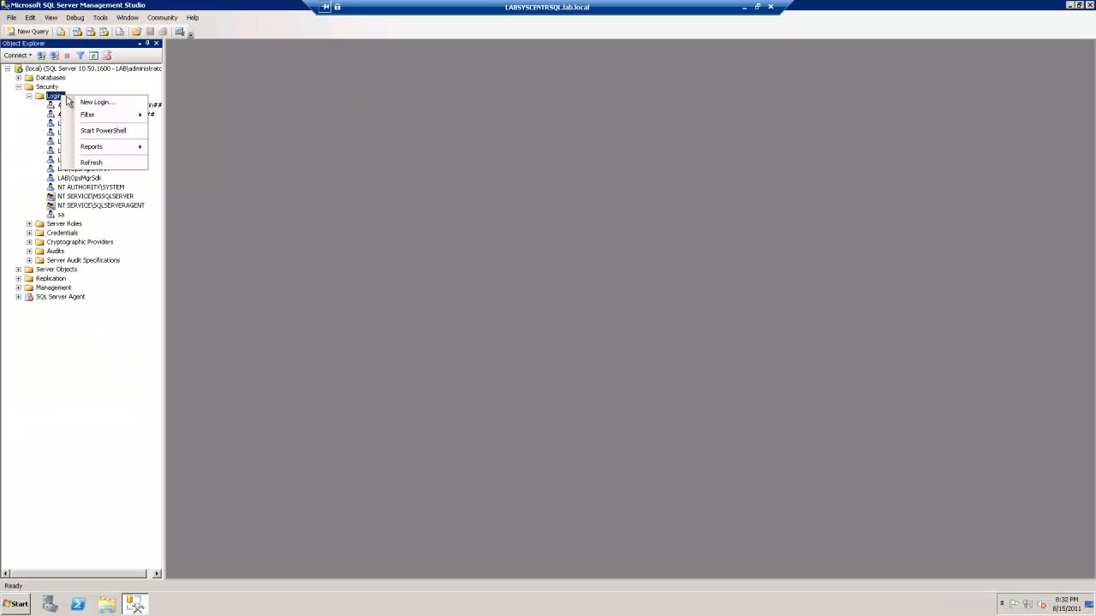
{"action": "left_click", "coordinate": [91, 101]}
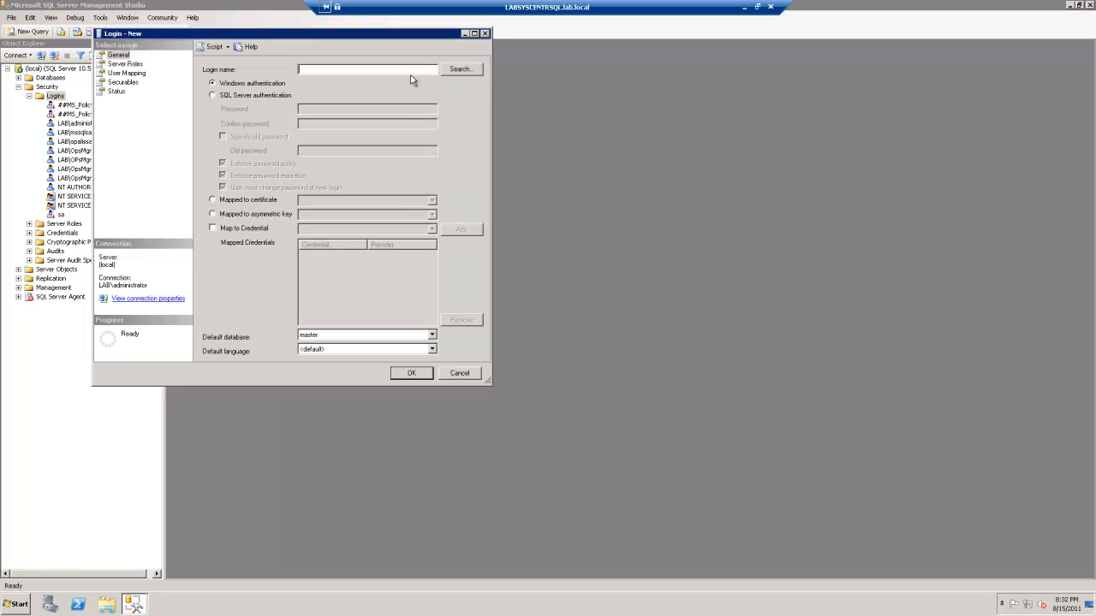
{"action": "left_click", "coordinate": [446, 69]}
{"action": "left_click", "coordinate": [326, 100]}
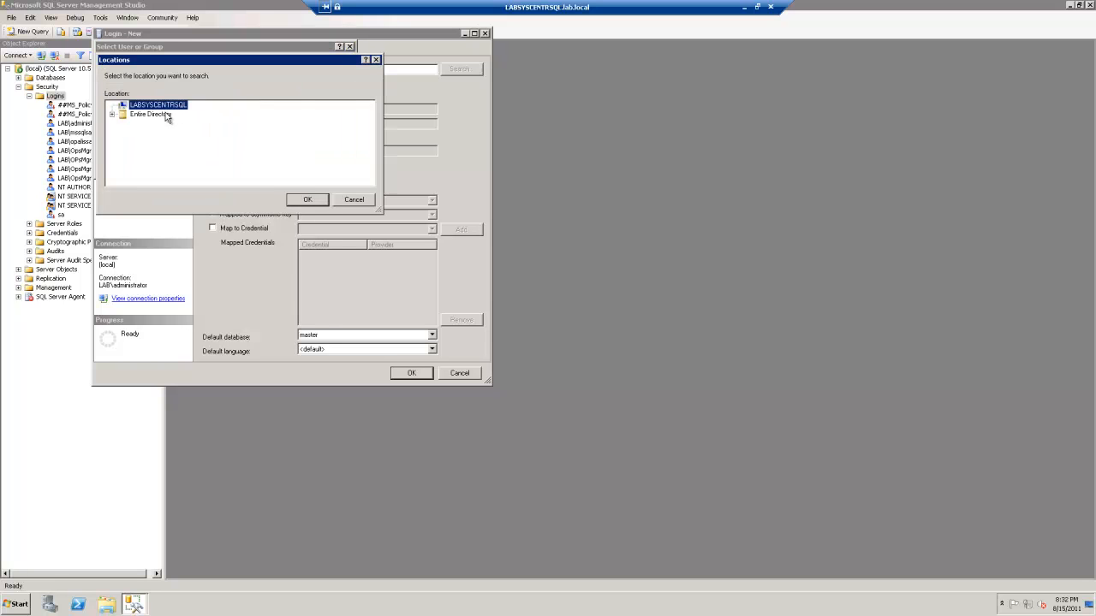
{"action": "double_click", "coordinate": [166, 116]}
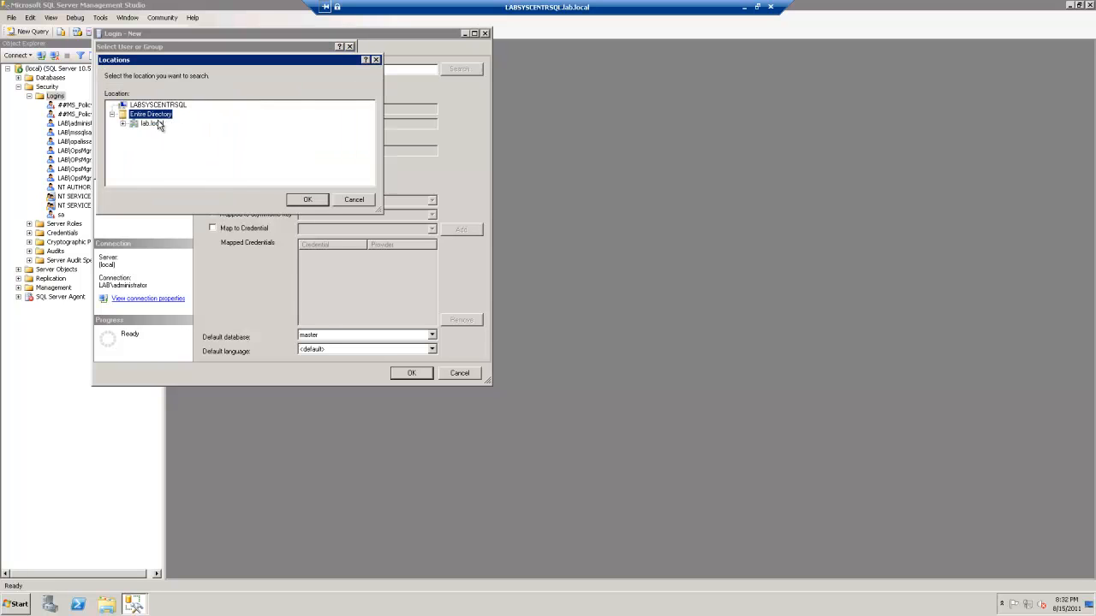
{"action": "double_click", "coordinate": [154, 123]}
{"action": "left_click", "coordinate": [301, 200]}
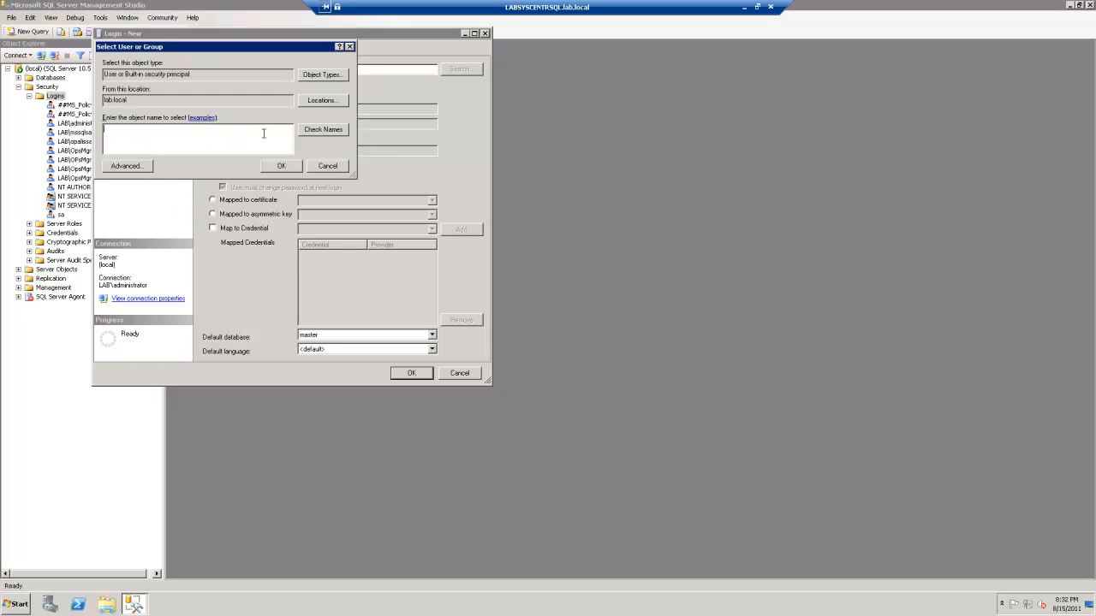
Search all object types and select LAB\SQLMPLowPriv as the login name
{"action": "left_click", "coordinate": [310, 76]}
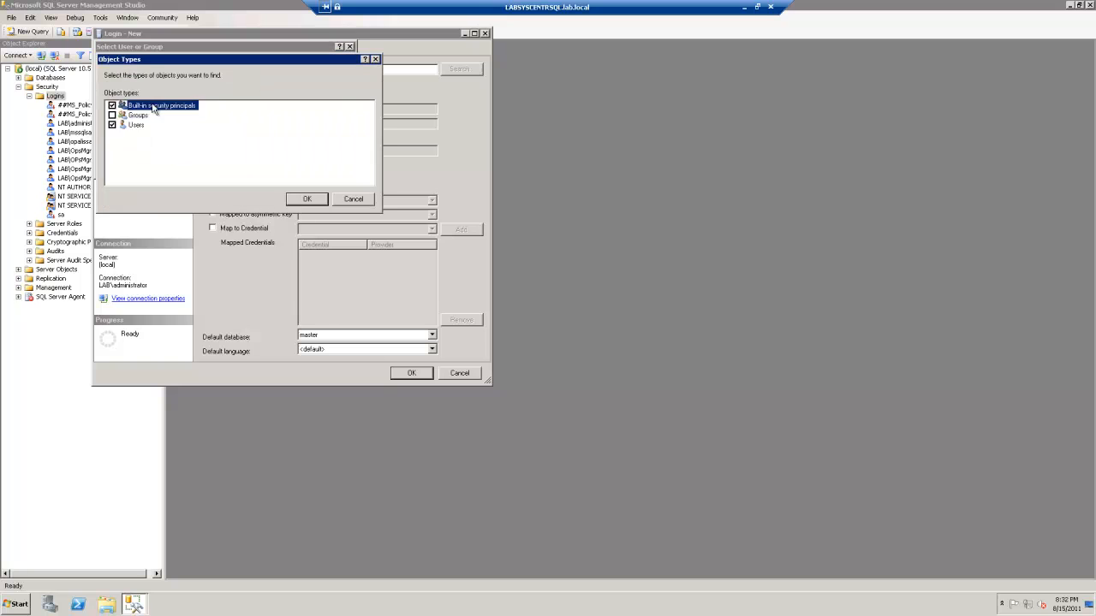
{"action": "left_click", "coordinate": [306, 202]}
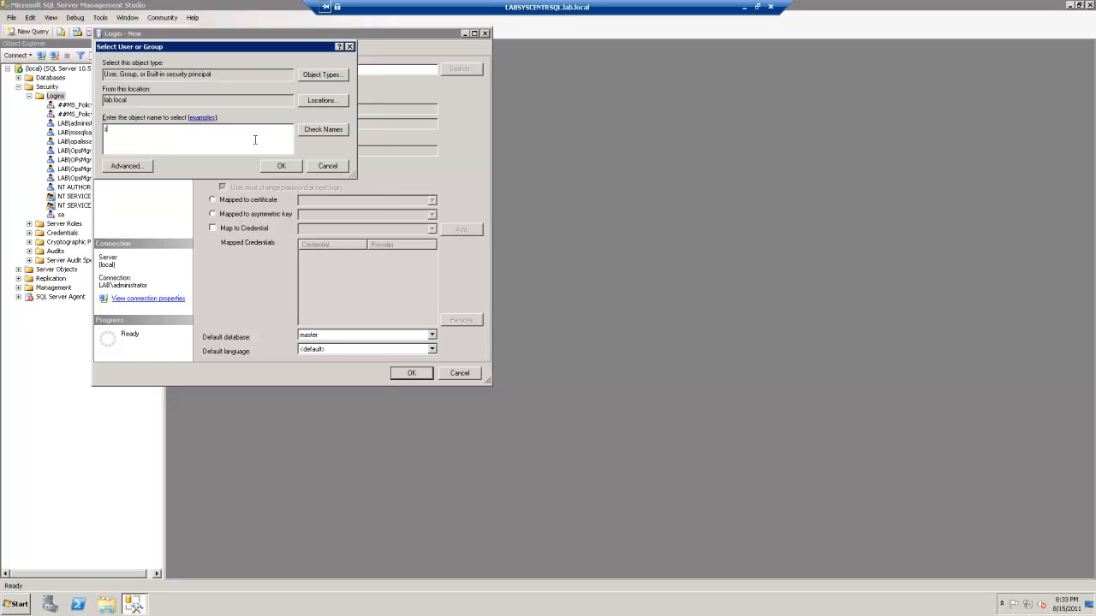
{"action": "left_click", "coordinate": [307, 130]}
{"action": "double_click", "coordinate": [158, 155]}
{"action": "left_click", "coordinate": [276, 165]}
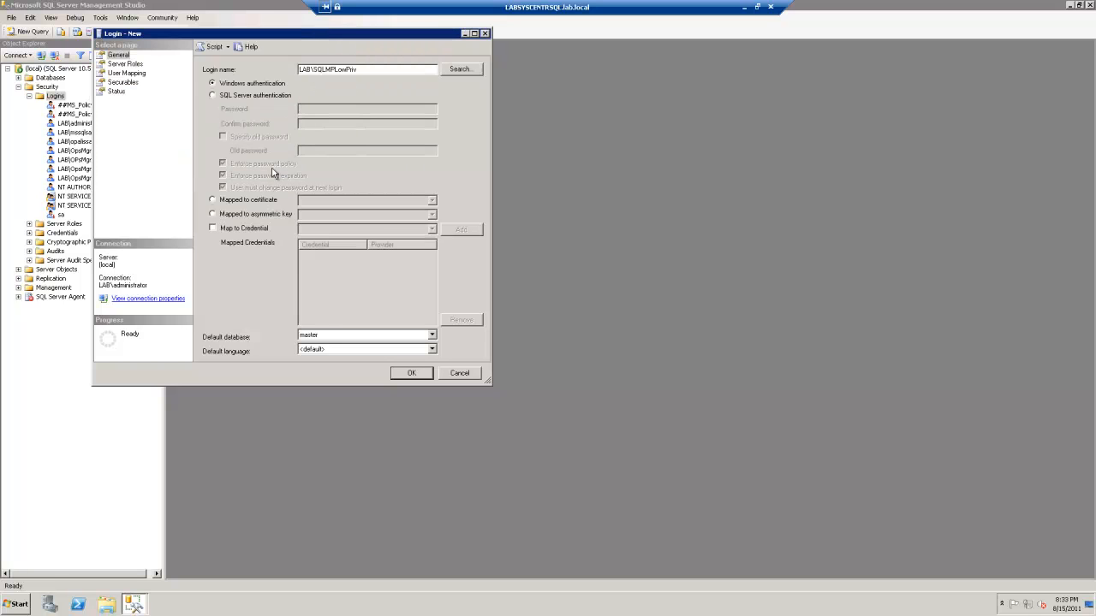
{"action": "left_click", "coordinate": [133, 65]}
Map the login to master, model, msdb, OperationsManager, OperationsManagerDW, Orchestrator, ReportServer, ReportServerTempDB and tempdb
{"action": "left_click", "coordinate": [133, 82]}
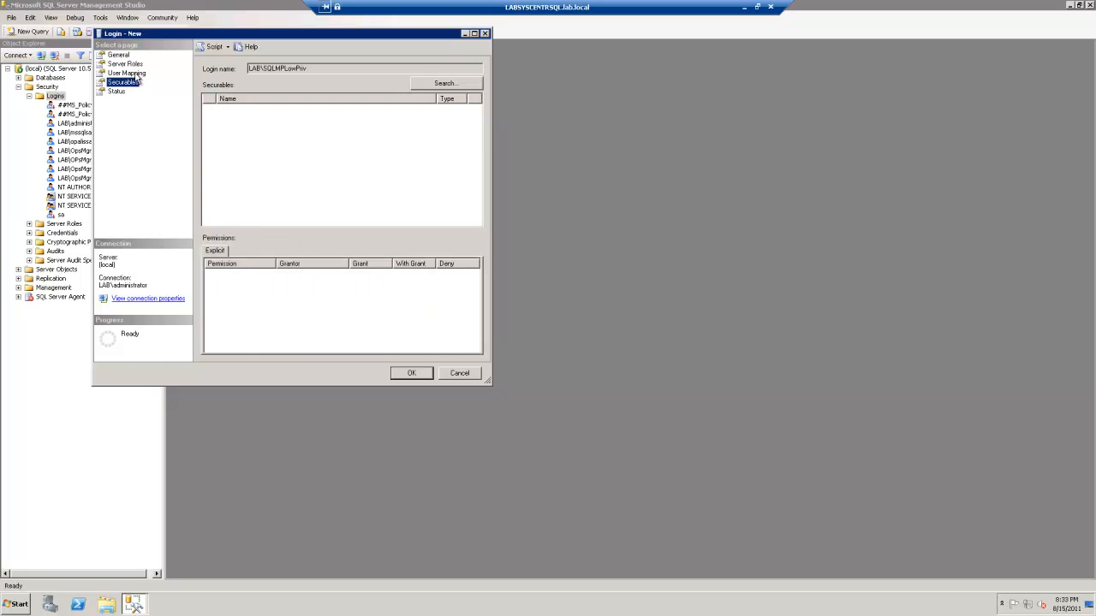
{"action": "left_click", "coordinate": [130, 72]}
{"action": "left_click", "coordinate": [217, 91]}
{"action": "left_click", "coordinate": [216, 102]}
{"action": "left_click", "coordinate": [217, 113]}
{"action": "left_click", "coordinate": [216, 124]}
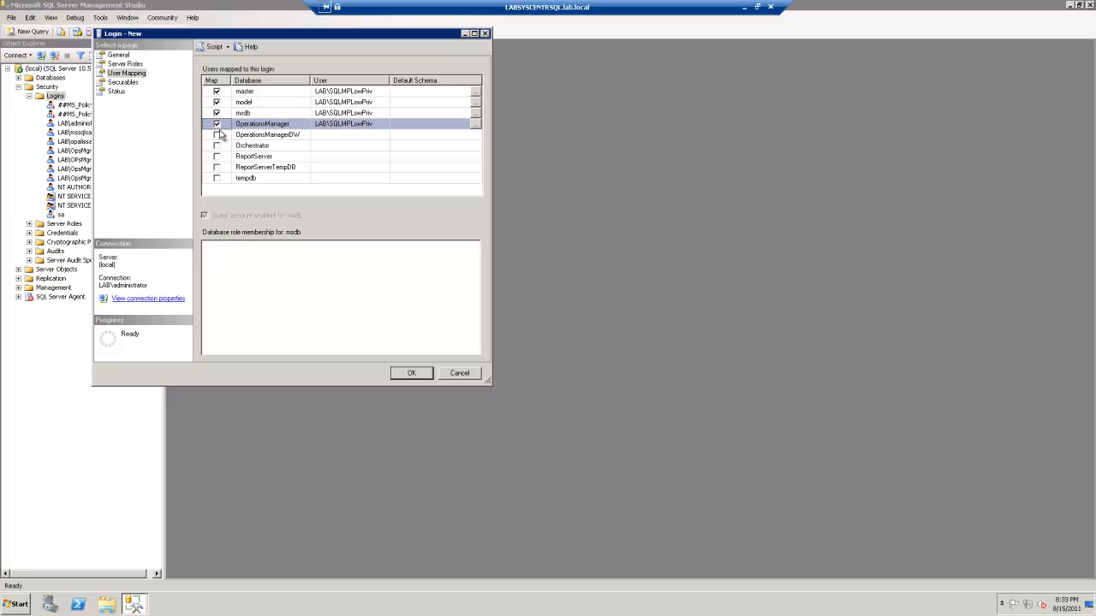
{"action": "left_click", "coordinate": [217, 134]}
{"action": "left_click", "coordinate": [216, 145]}
{"action": "left_click", "coordinate": [217, 157]}
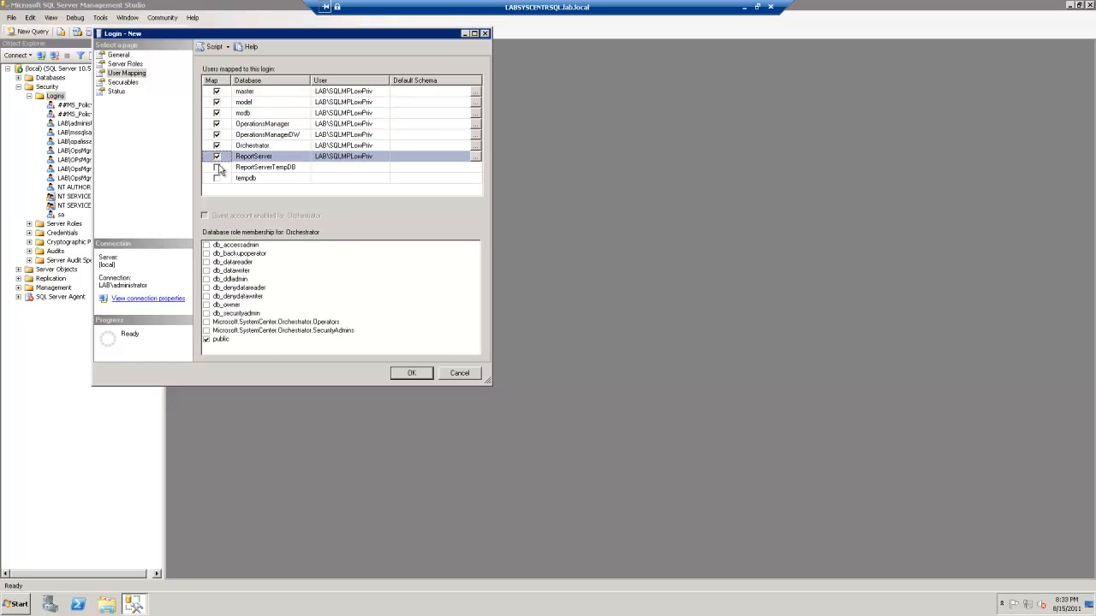
{"action": "left_click", "coordinate": [217, 166]}
{"action": "left_click", "coordinate": [217, 178]}
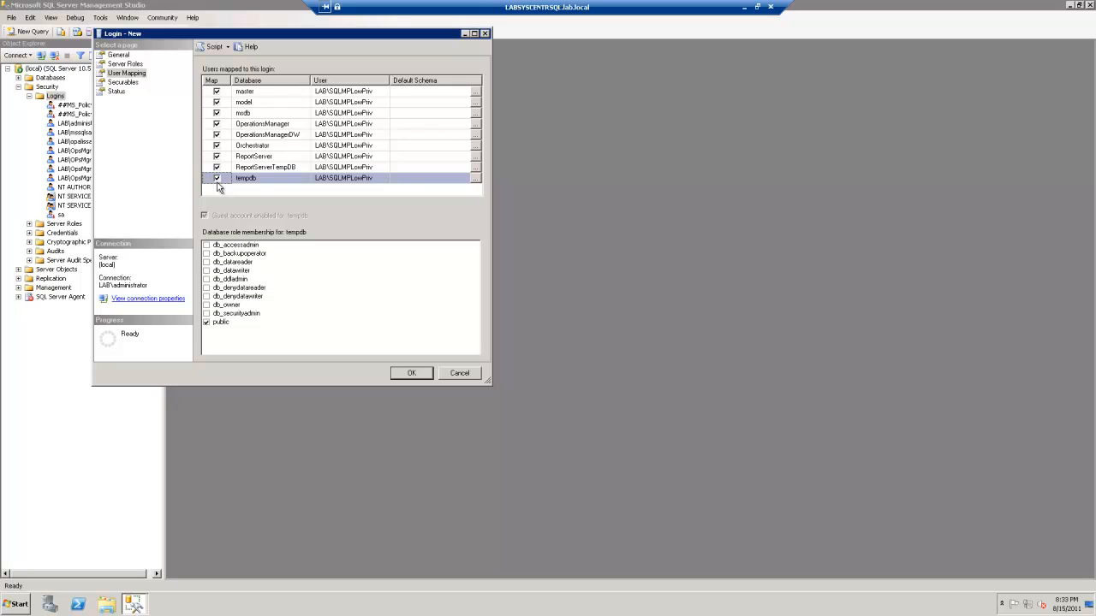
Give the login SQLAgentReaderRole in msdb and create it
{"action": "left_click", "coordinate": [245, 114]}
{"action": "left_click_drag", "start_coordinate": [477, 296], "coordinate": [473, 358]}
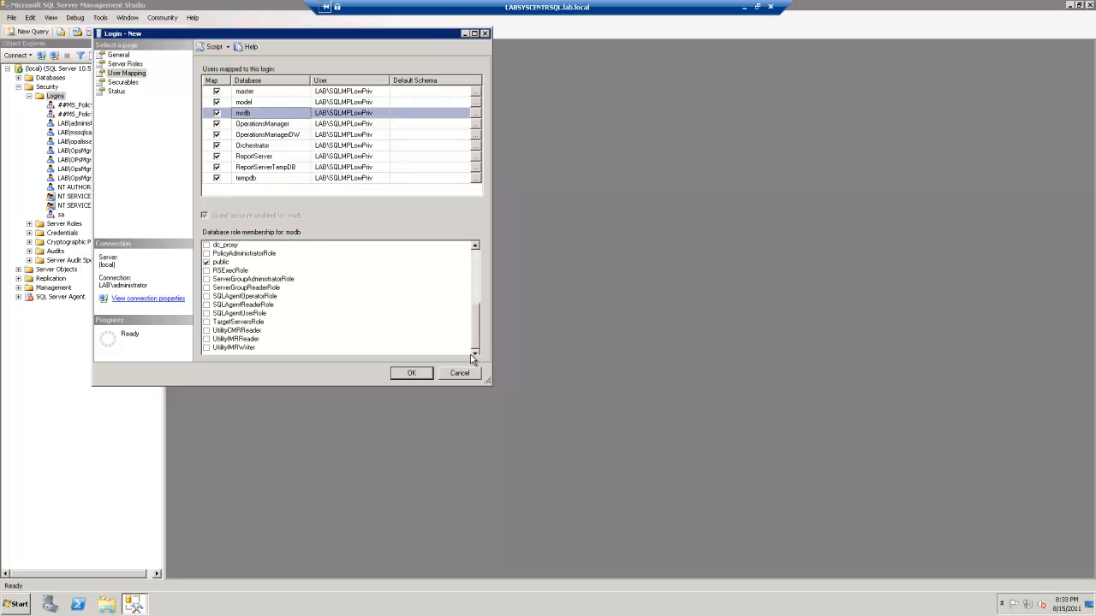
{"action": "left_click", "coordinate": [206, 305]}
{"action": "left_click", "coordinate": [406, 375]}
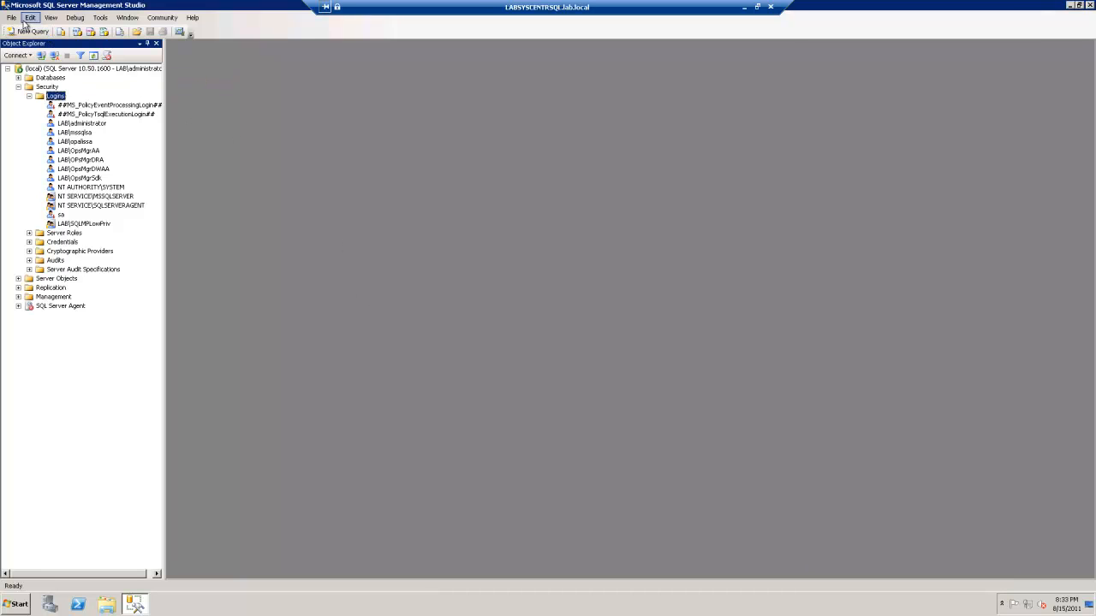
Open the SCOM MP -Low Privildge Users script from C:\SQL MP Low Priv
{"action": "left_click", "coordinate": [26, 606]}
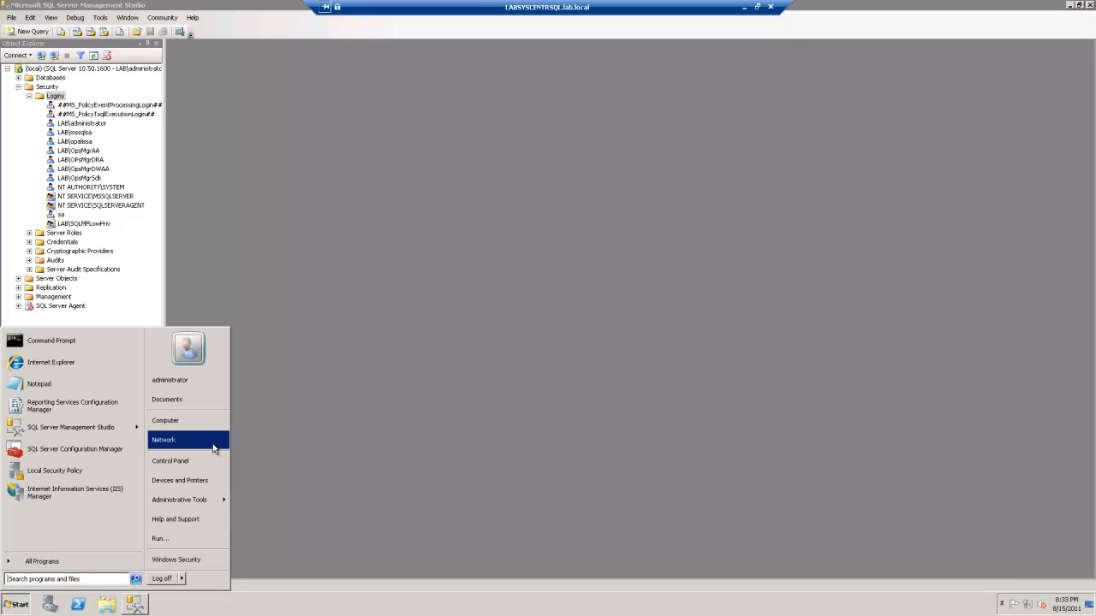
{"action": "left_click", "coordinate": [184, 421]}
{"action": "left_click", "coordinate": [539, 253]}
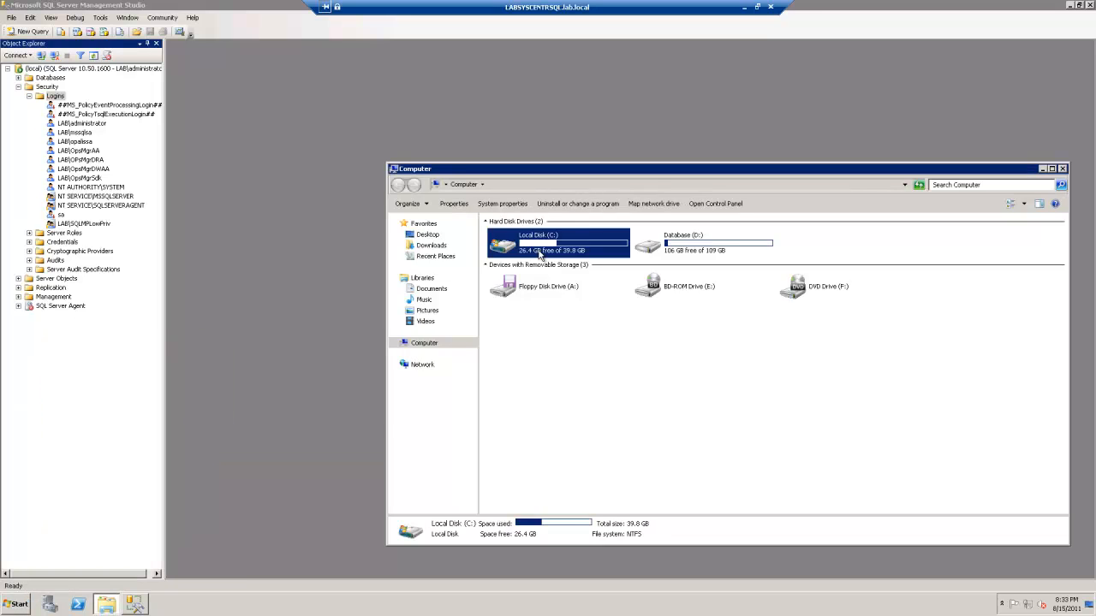
{"action": "double_click", "coordinate": [539, 253]}
{"action": "double_click", "coordinate": [522, 286]}
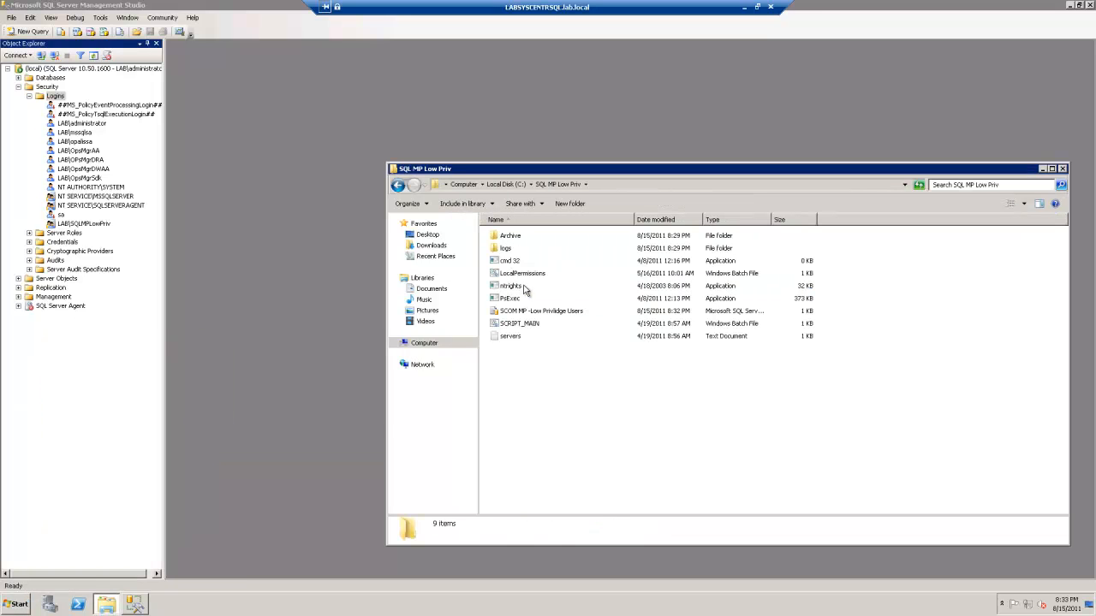
{"action": "double_click", "coordinate": [522, 313]}
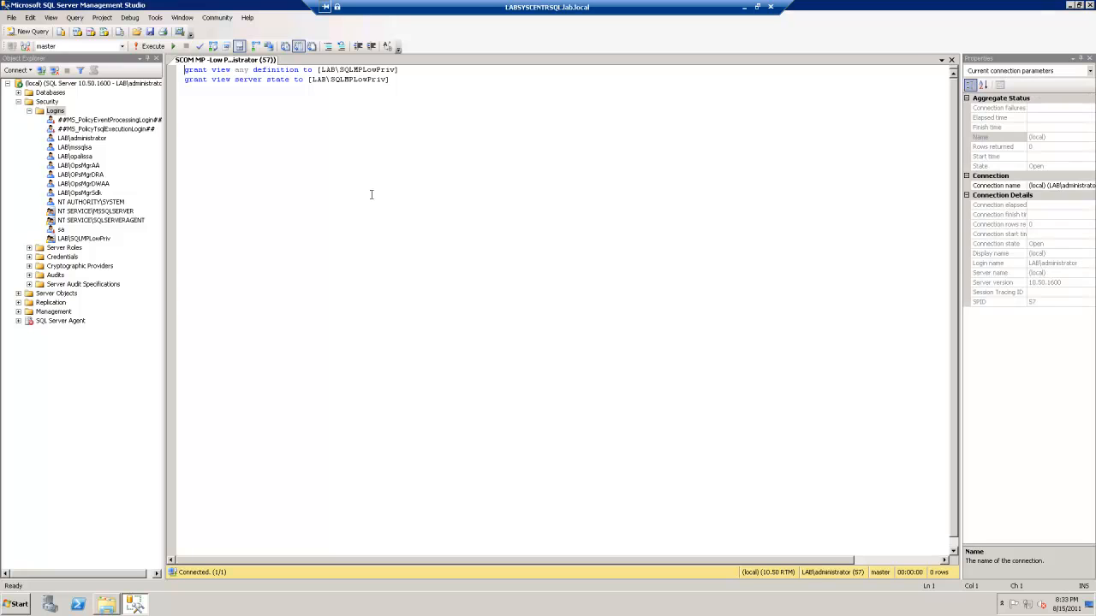
Execute the script granting VIEW ANY DEFINITION and VIEW SERVER STATE to LAB\SQLMPLowPriv
{"action": "left_click", "coordinate": [146, 46]}
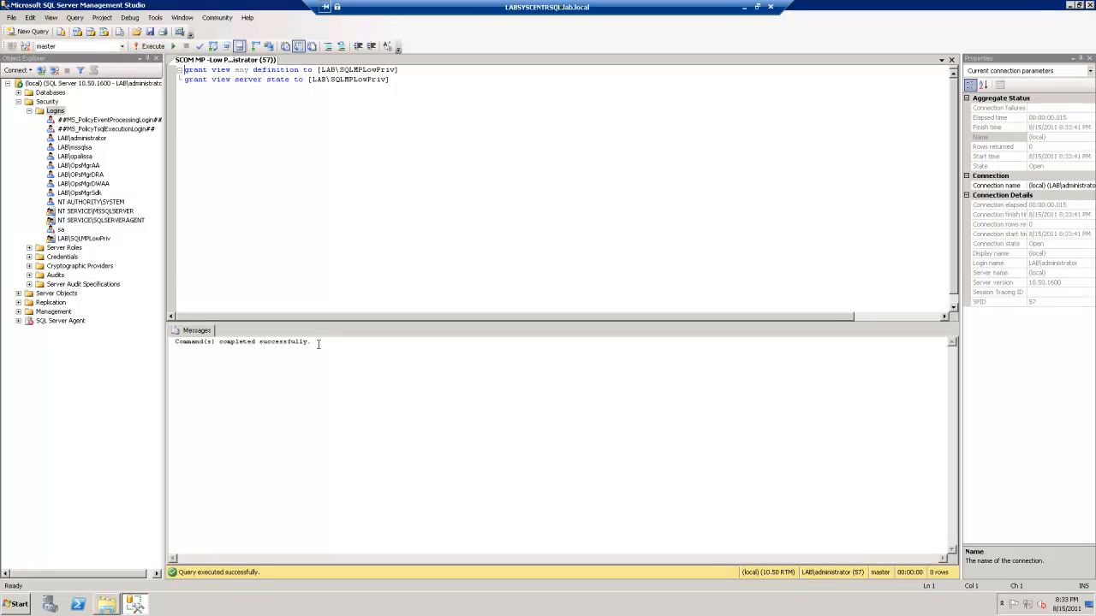
{"action": "left_click_drag", "start_coordinate": [314, 341], "coordinate": [177, 341]}
{"action": "left_click", "coordinate": [362, 247]}
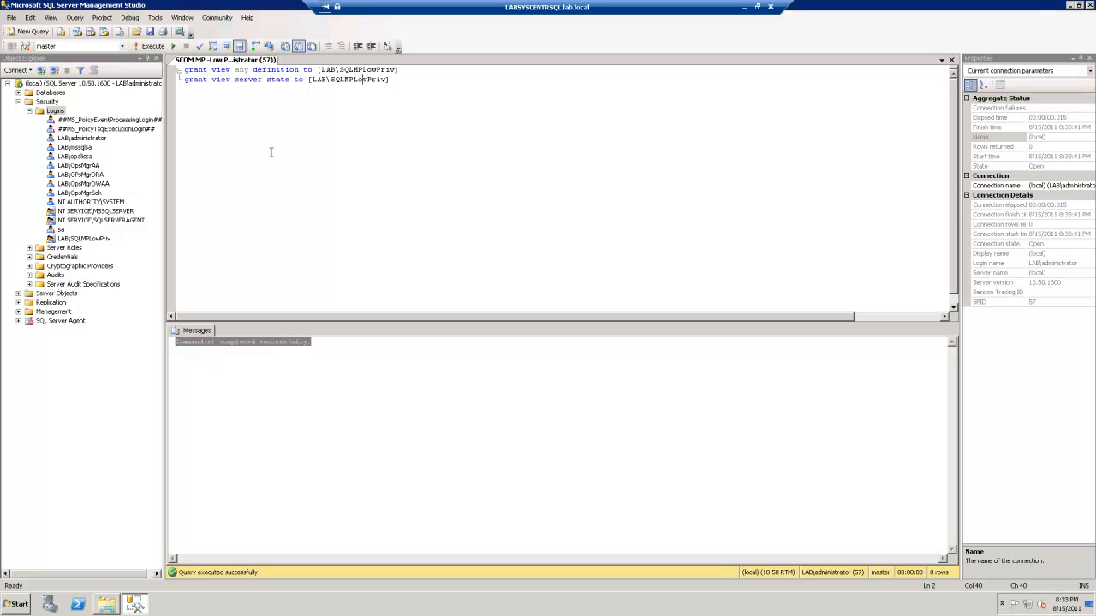
{"action": "right_click", "coordinate": [57, 111]}
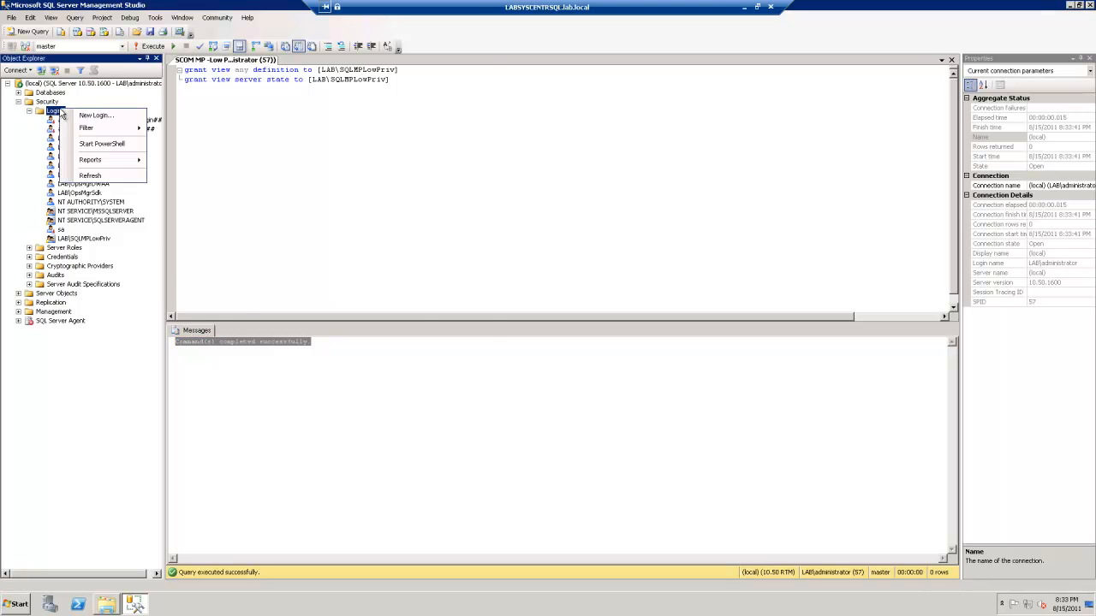
Start a new login for LAB\SQLDefaultAction, found by searching lab.local
{"action": "left_click", "coordinate": [88, 115]}
{"action": "left_click", "coordinate": [449, 69]}
{"action": "left_click", "coordinate": [334, 104]}
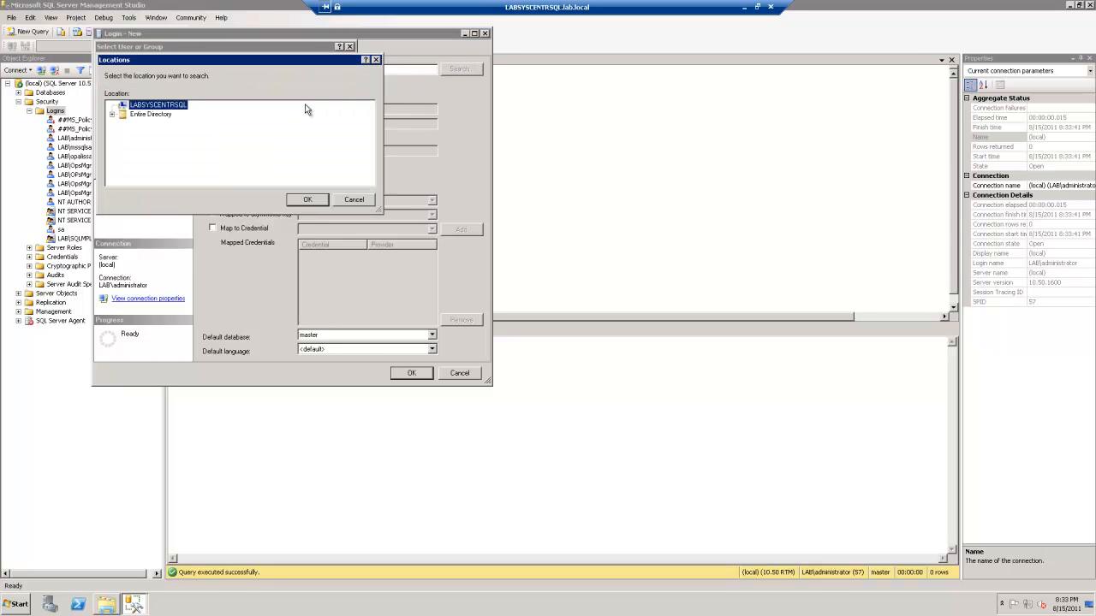
{"action": "double_click", "coordinate": [163, 115]}
{"action": "double_click", "coordinate": [159, 125]}
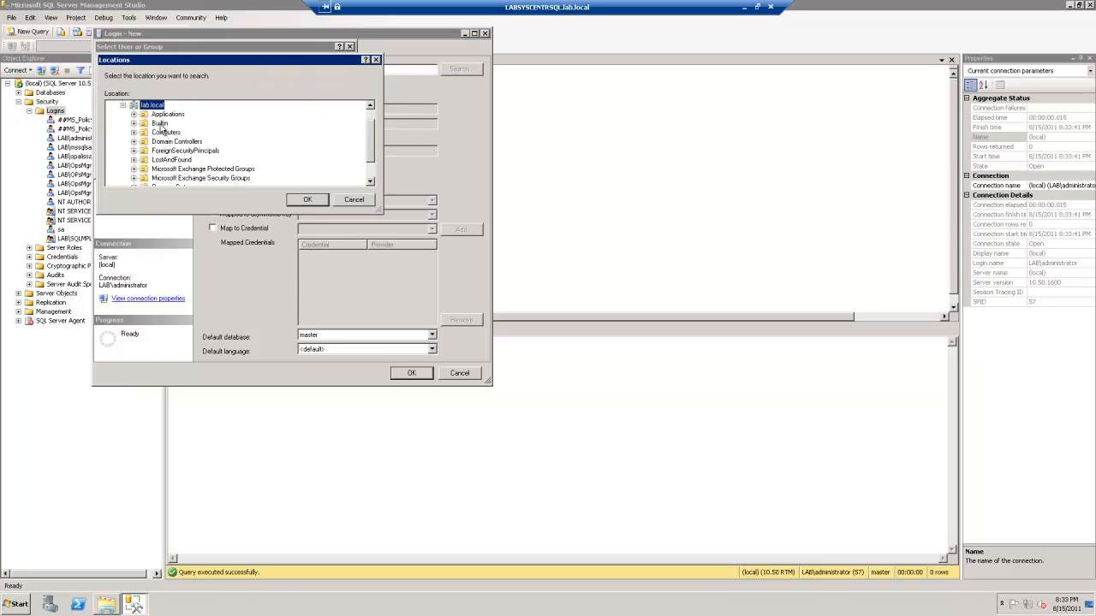
{"action": "left_click", "coordinate": [295, 202]}
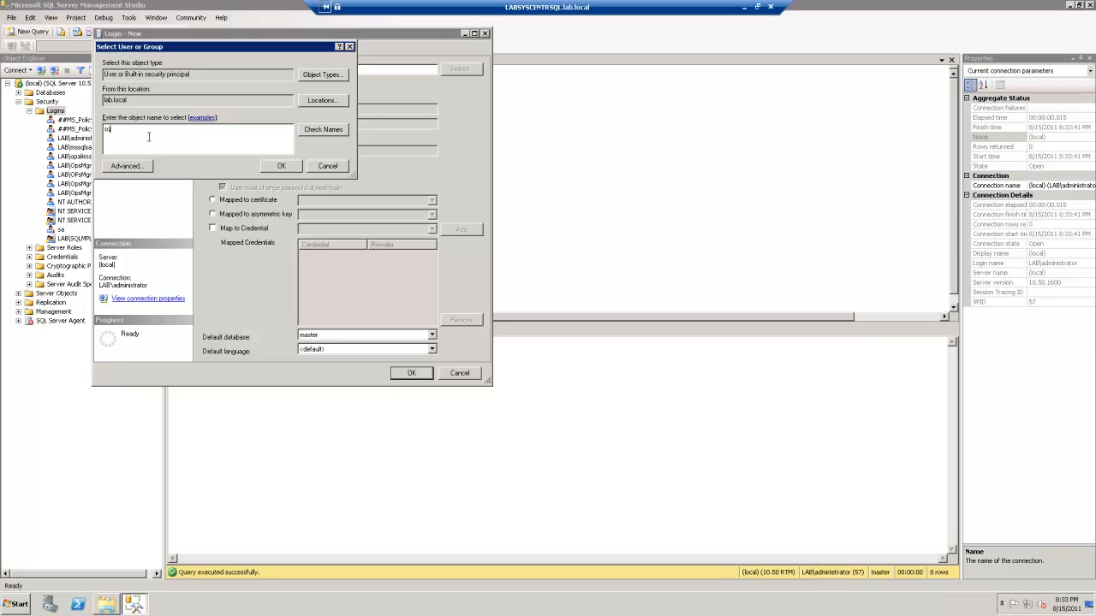
{"action": "left_click", "coordinate": [305, 131]}
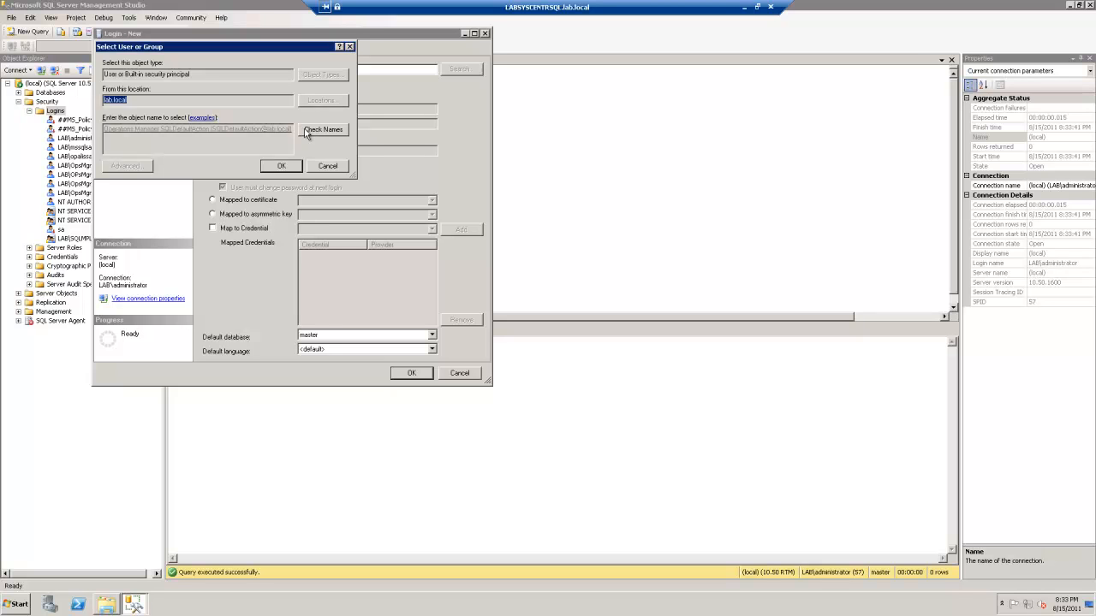
{"action": "left_click", "coordinate": [280, 166]}
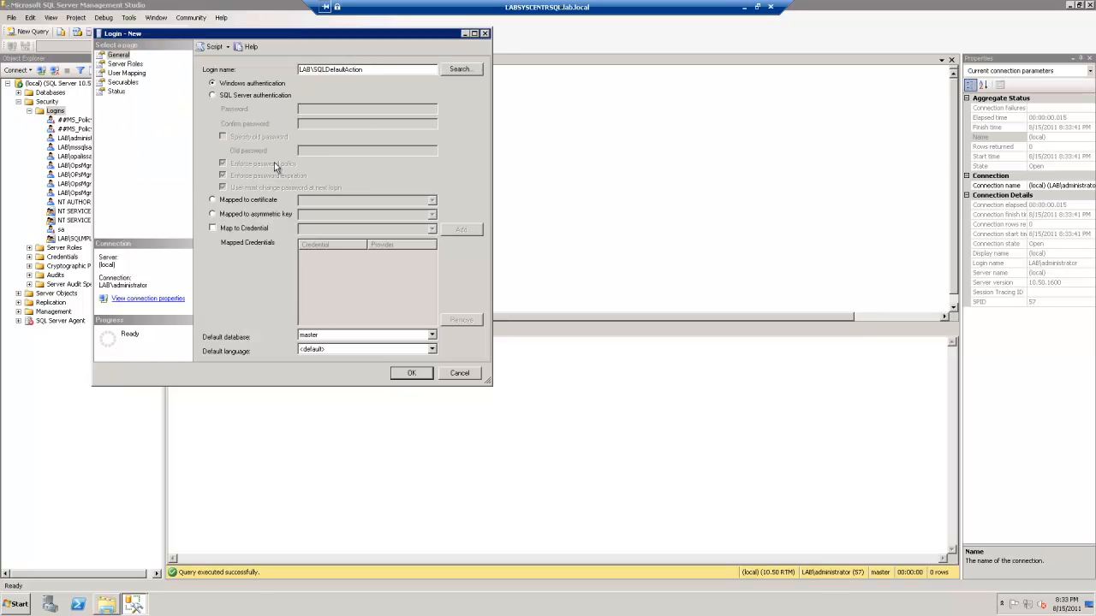
Map the login to all nine databases, master through tempdb
{"action": "left_click", "coordinate": [133, 77]}
{"action": "left_click", "coordinate": [217, 90]}
{"action": "left_click", "coordinate": [217, 102]}
{"action": "left_click", "coordinate": [217, 113]}
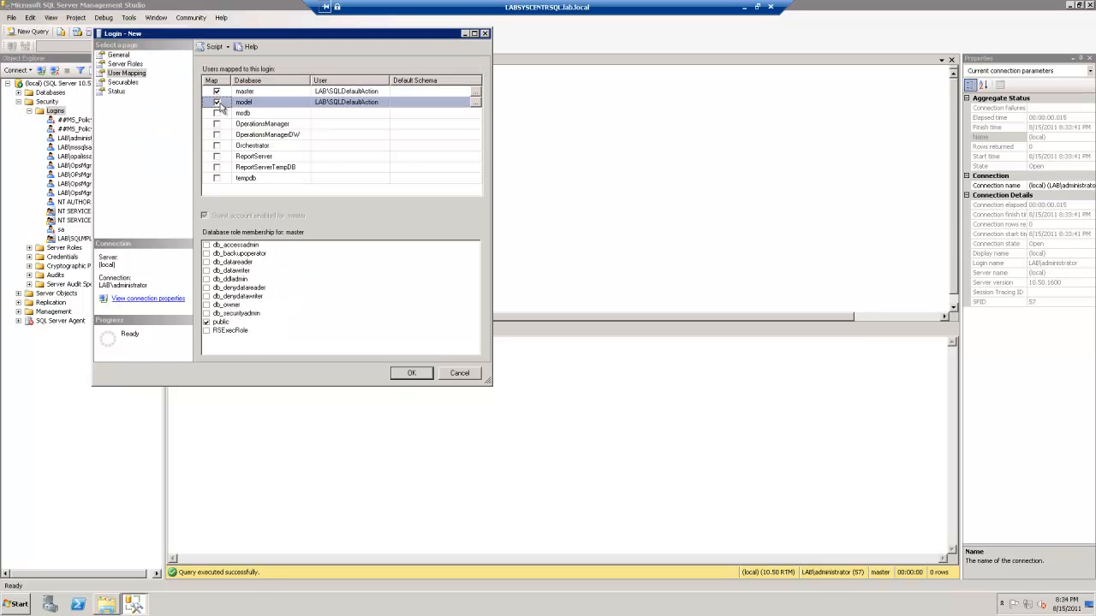
{"action": "left_click", "coordinate": [217, 124]}
{"action": "left_click", "coordinate": [217, 134]}
{"action": "left_click", "coordinate": [216, 145]}
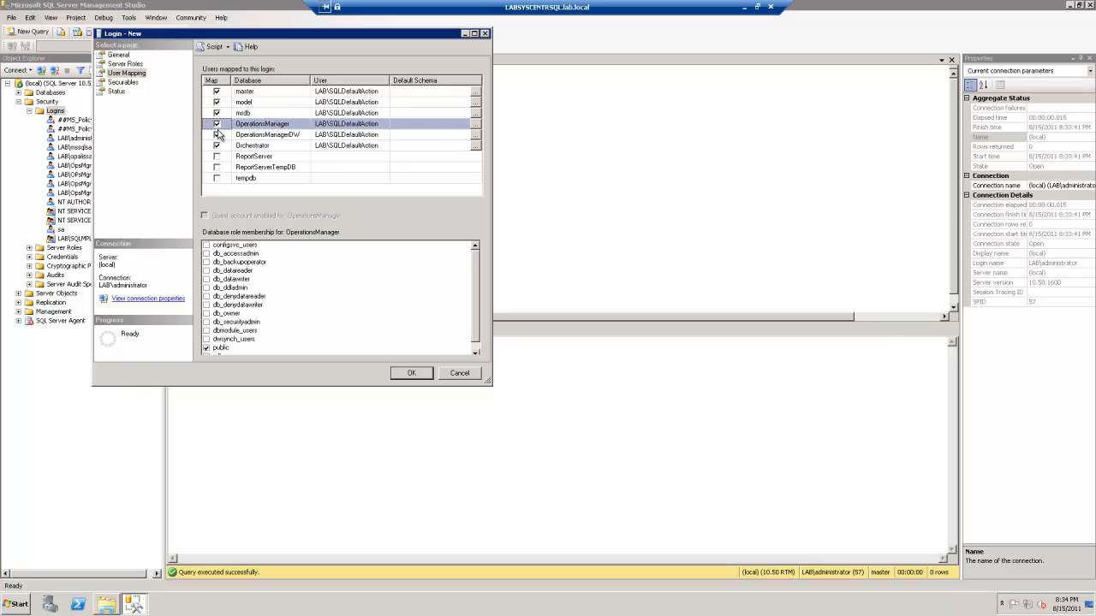
{"action": "left_click", "coordinate": [217, 155]}
{"action": "left_click", "coordinate": [217, 167]}
{"action": "left_click", "coordinate": [217, 178]}
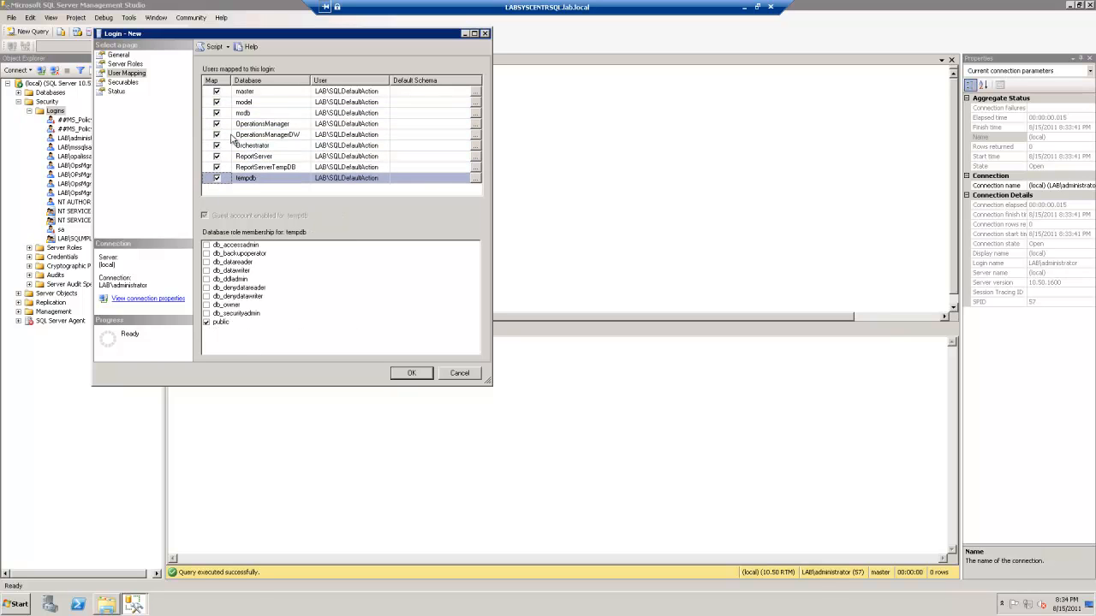
Add SQLAgentReaderRole membership in msdb and create the SQLDefaultAction login
{"action": "left_click", "coordinate": [239, 113]}
{"action": "left_click_drag", "start_coordinate": [478, 279], "coordinate": [480, 340]}
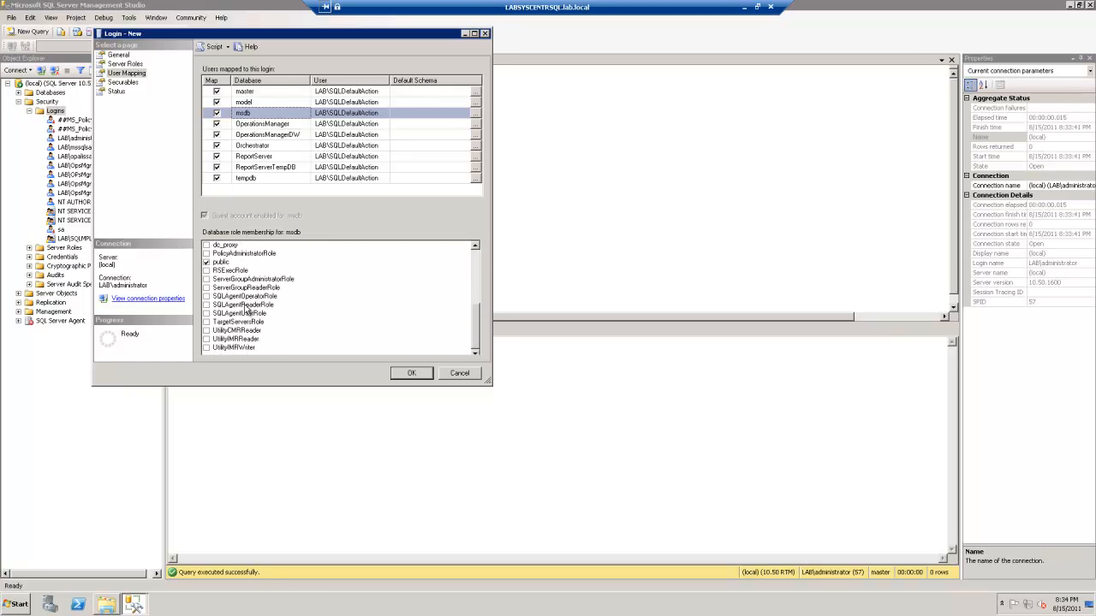
{"action": "left_click", "coordinate": [207, 314]}
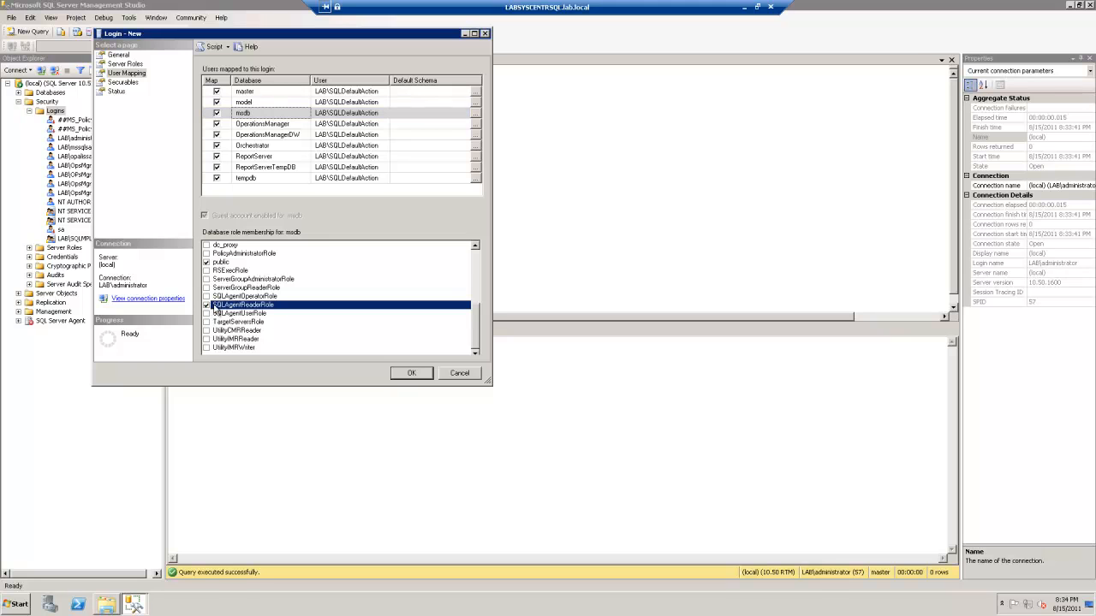
{"action": "left_click", "coordinate": [411, 372]}
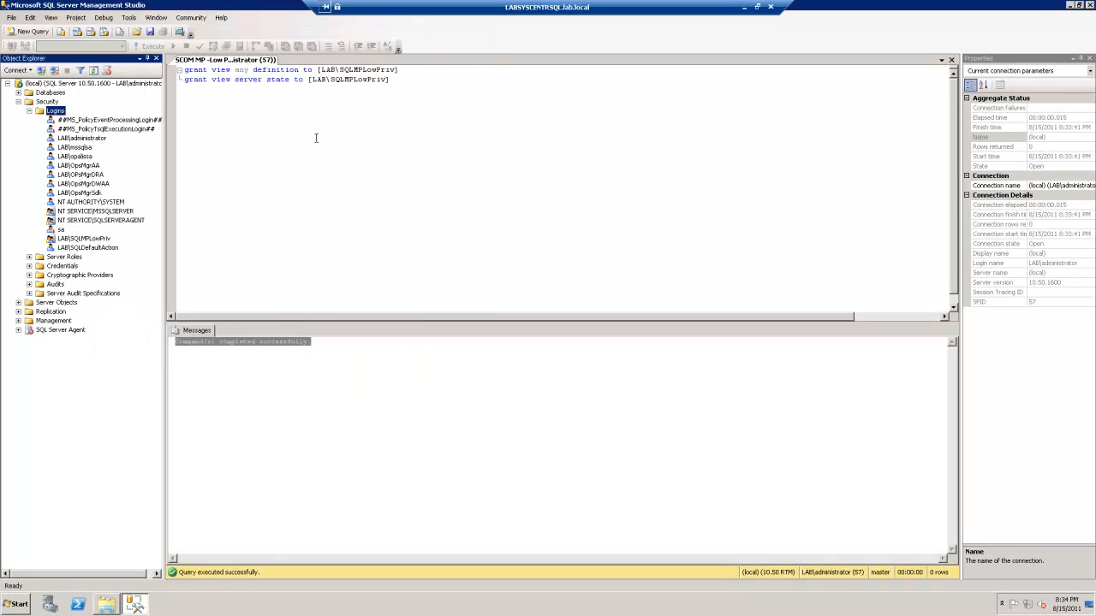
Replace SQLMPLowPriv with SQLDefaultAction on both grant lines of the script
{"action": "left_click", "coordinate": [339, 69]}
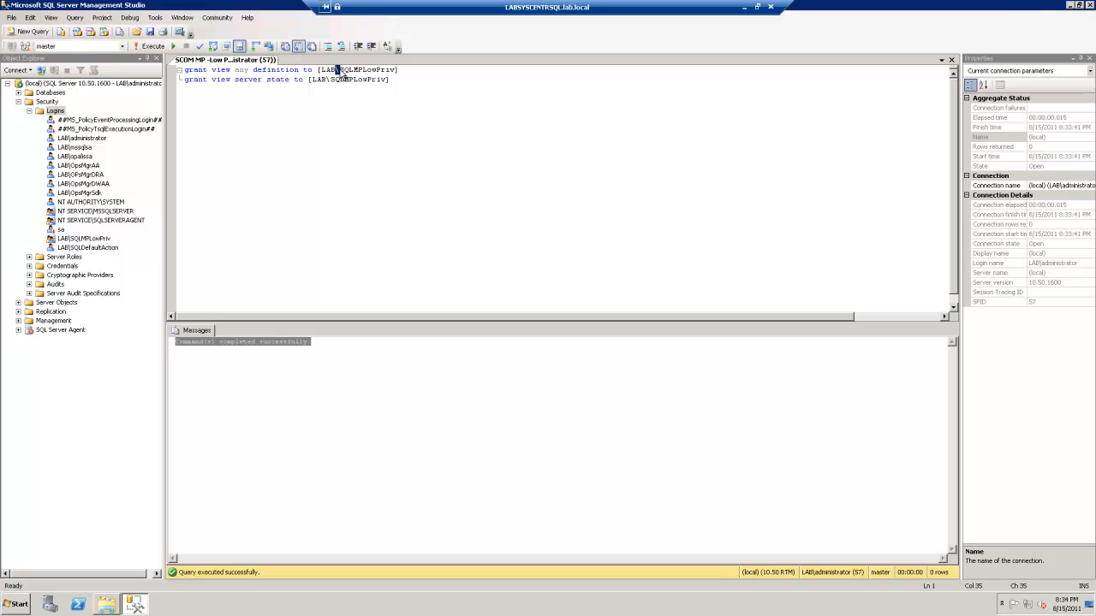
{"action": "left_click_drag", "start_coordinate": [340, 69], "coordinate": [396, 70]}
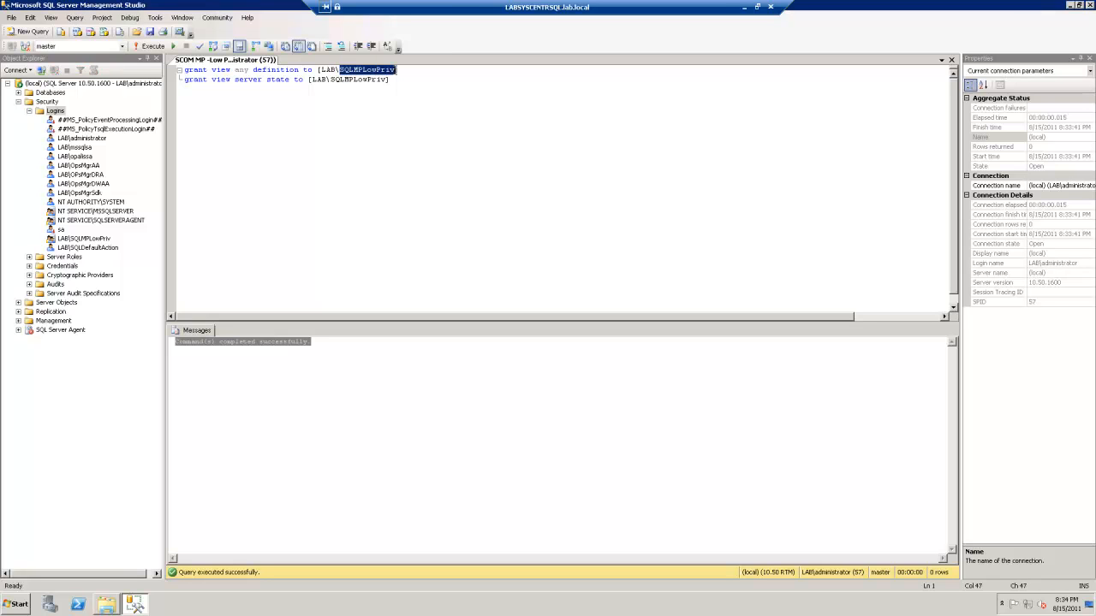
{"action": "type", "text": "SQLDefaultAction"}
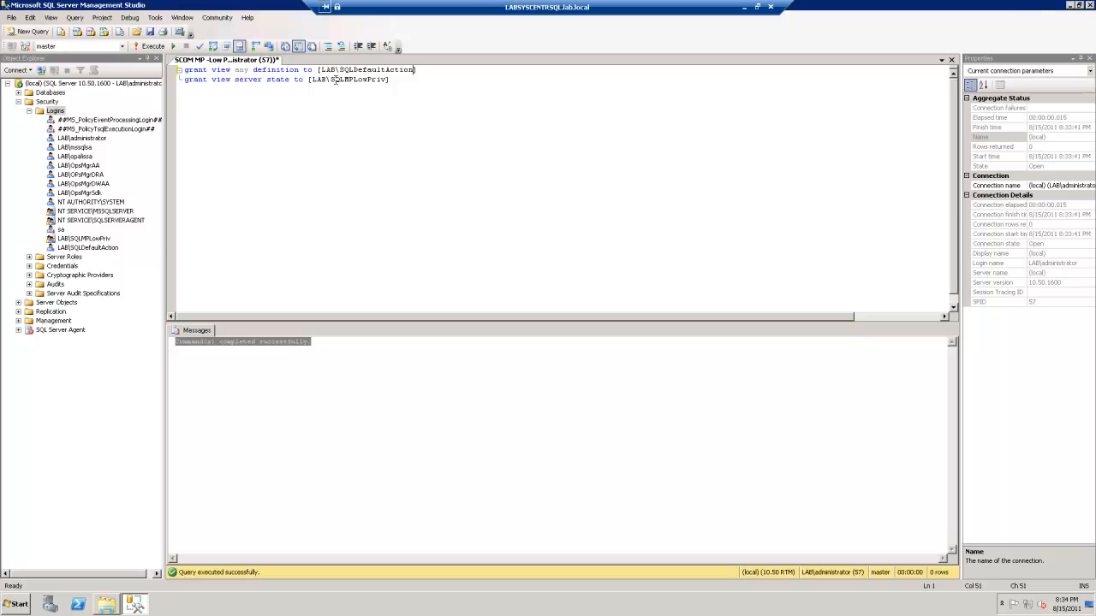
{"action": "left_click_drag", "start_coordinate": [331, 78], "coordinate": [384, 82]}
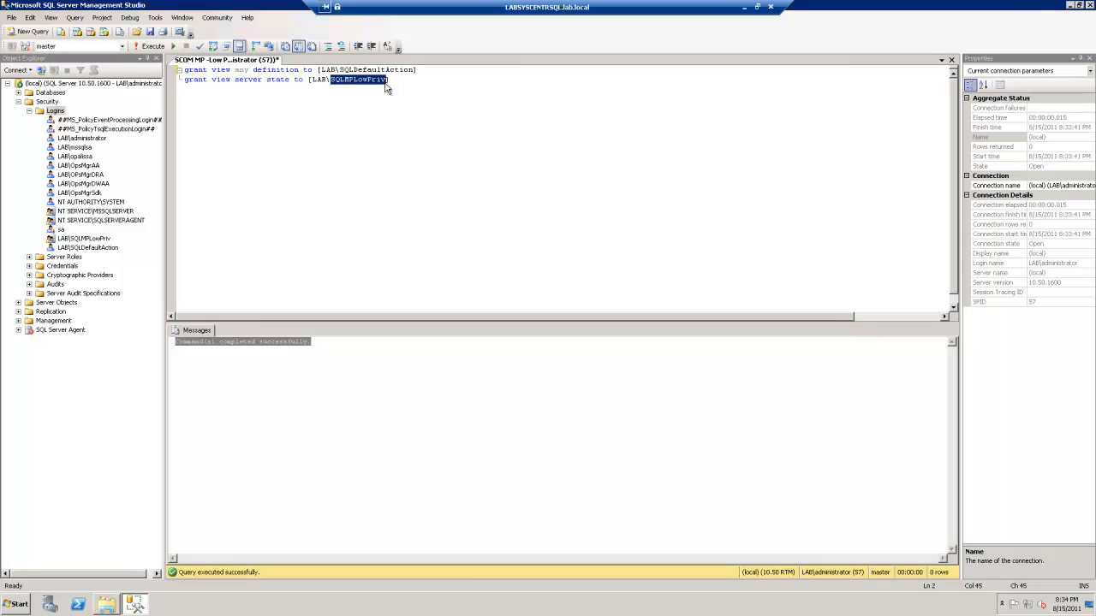
{"action": "type", "text": "S"}
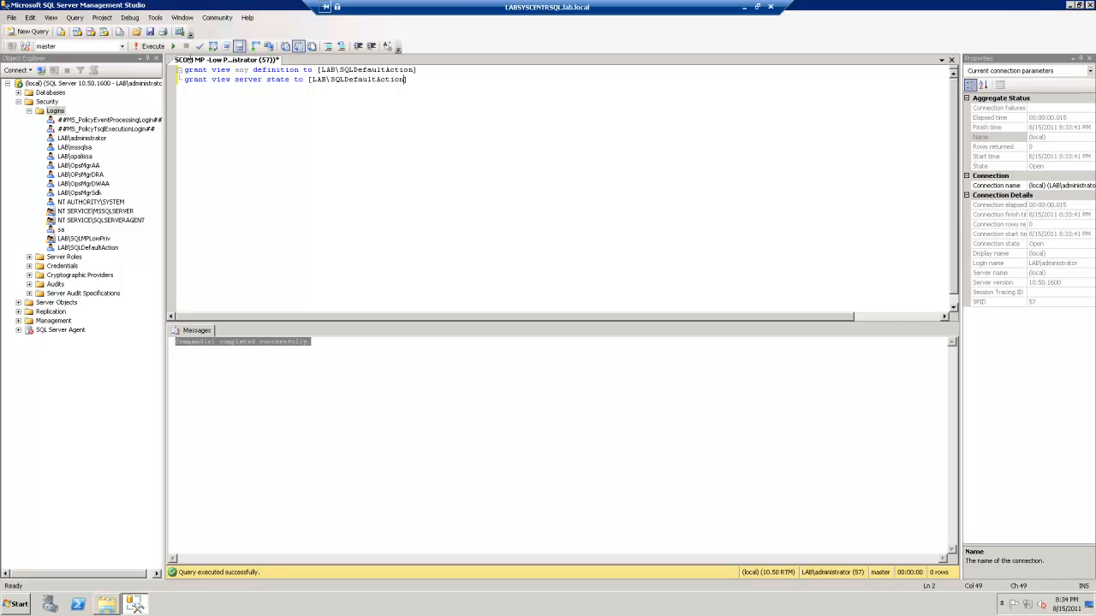
Execute the updated grants and close SQL Server Management Studio
{"action": "left_click", "coordinate": [153, 46]}
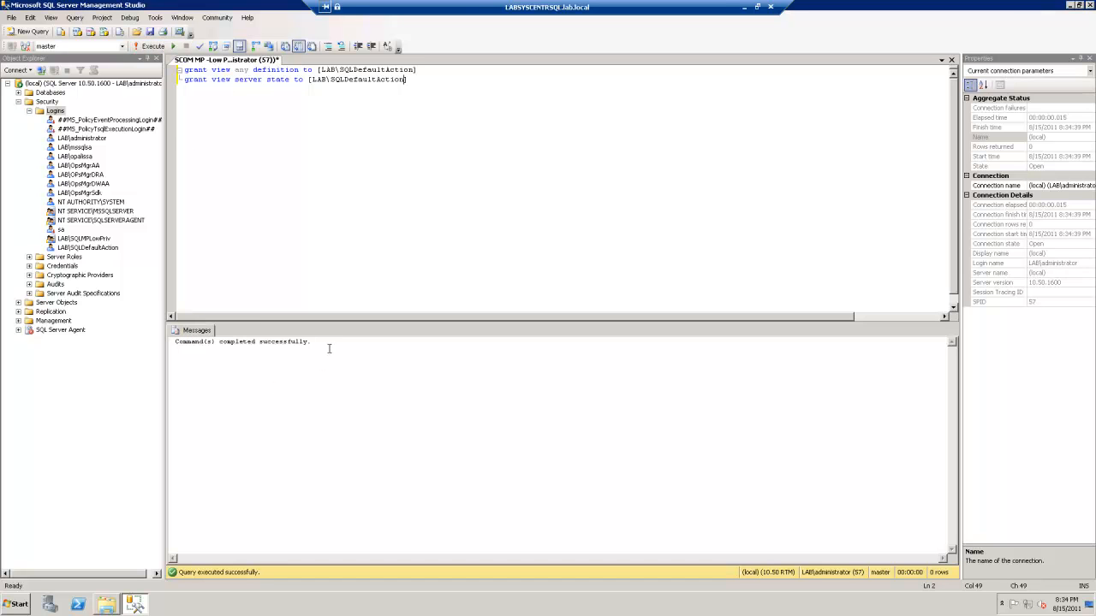
{"action": "left_click_drag", "start_coordinate": [329, 348], "coordinate": [173, 346]}
{"action": "left_click", "coordinate": [398, 79]}
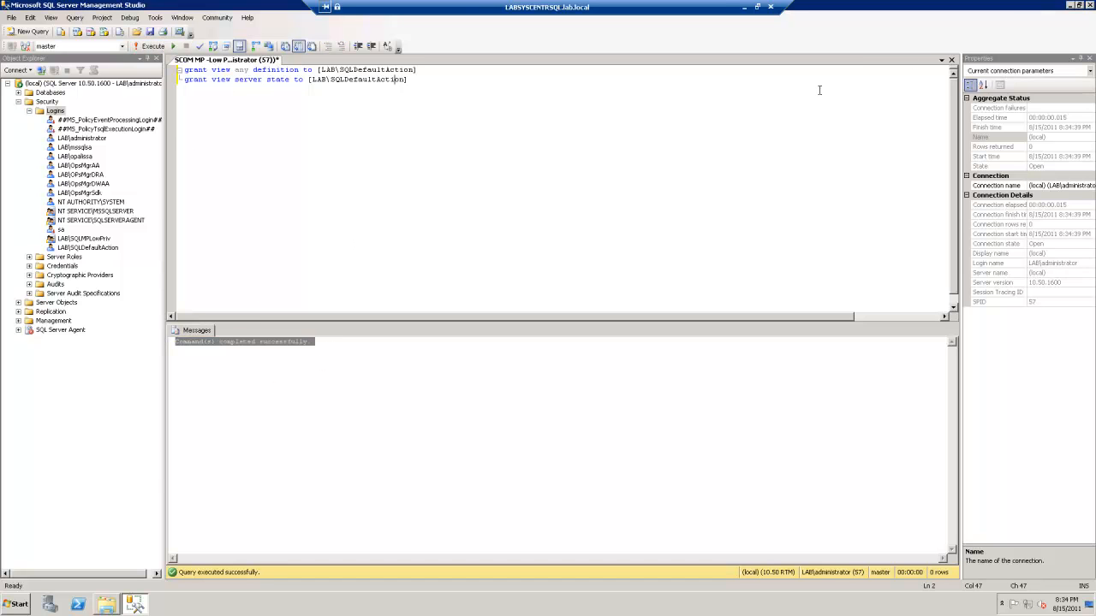
{"action": "left_click", "coordinate": [1089, 5]}
Discard the script changes and check both SQL accounts appear in the local Users group
{"action": "left_click", "coordinate": [590, 360]}
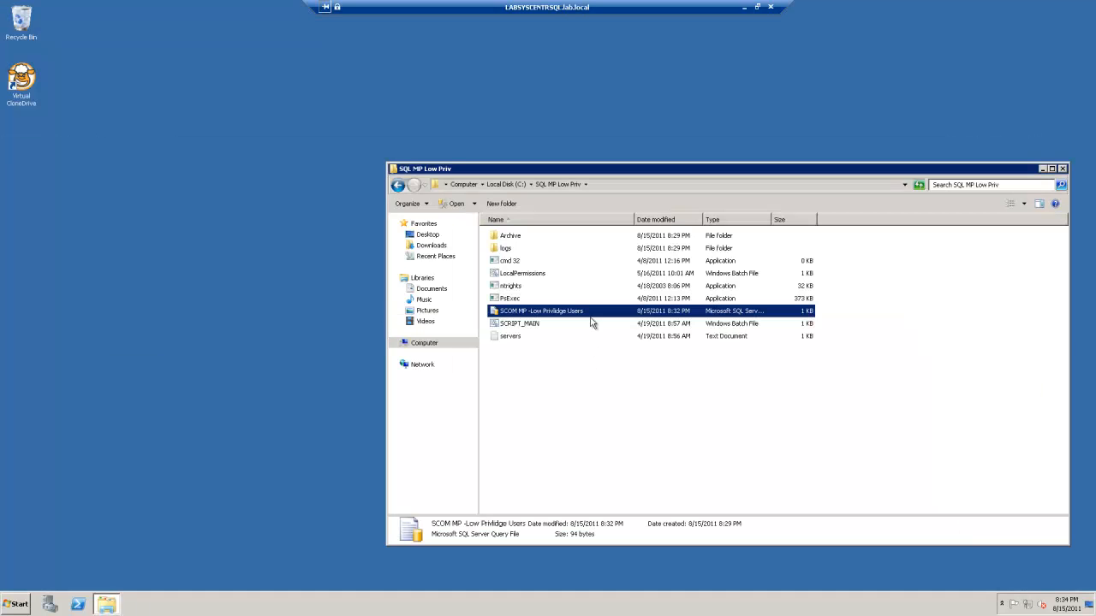
{"action": "left_click", "coordinate": [1061, 170]}
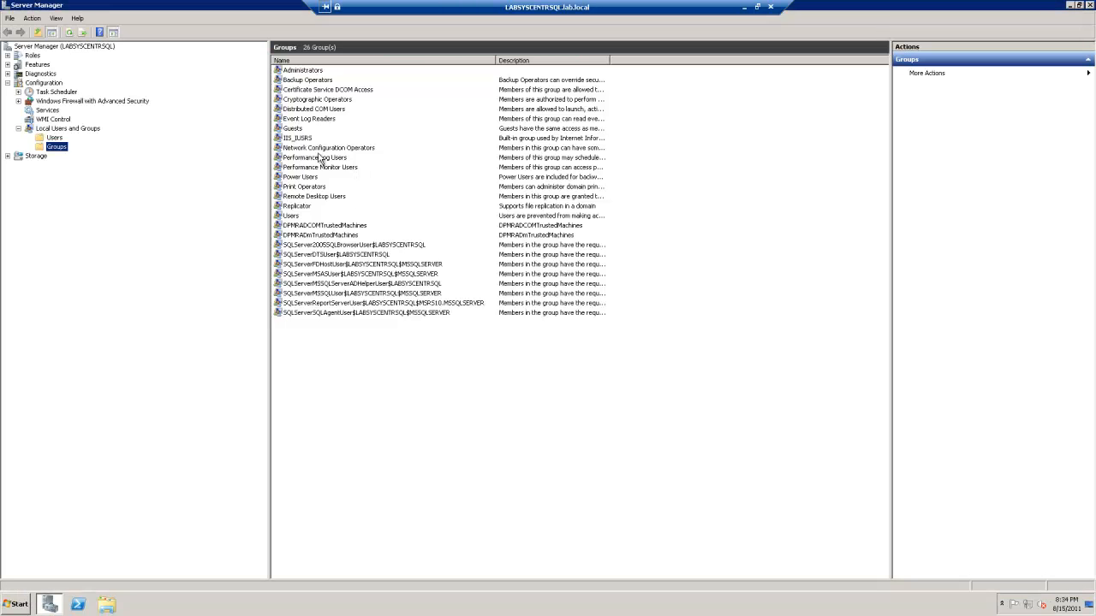
{"action": "double_click", "coordinate": [291, 215]}
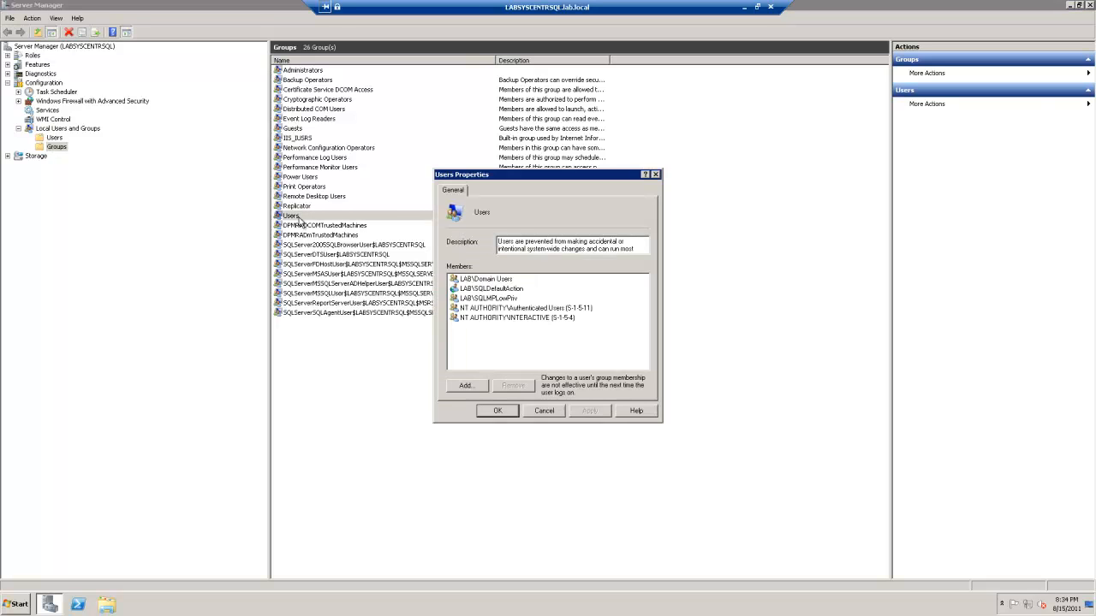
{"action": "left_click", "coordinate": [480, 298]}
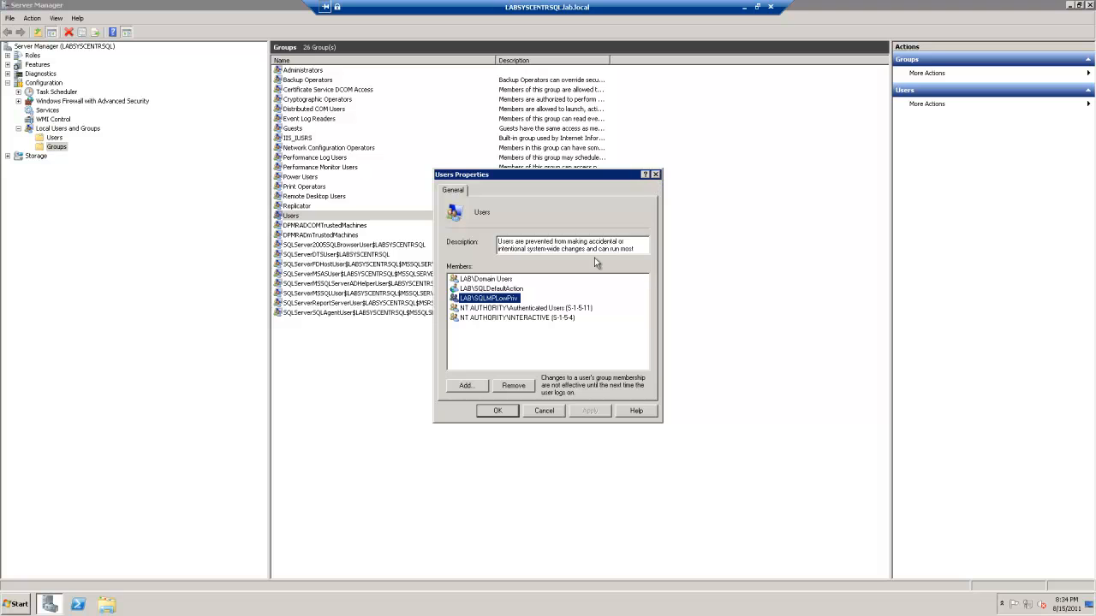
{"action": "left_click", "coordinate": [512, 288]}
{"action": "left_click", "coordinate": [656, 174]}
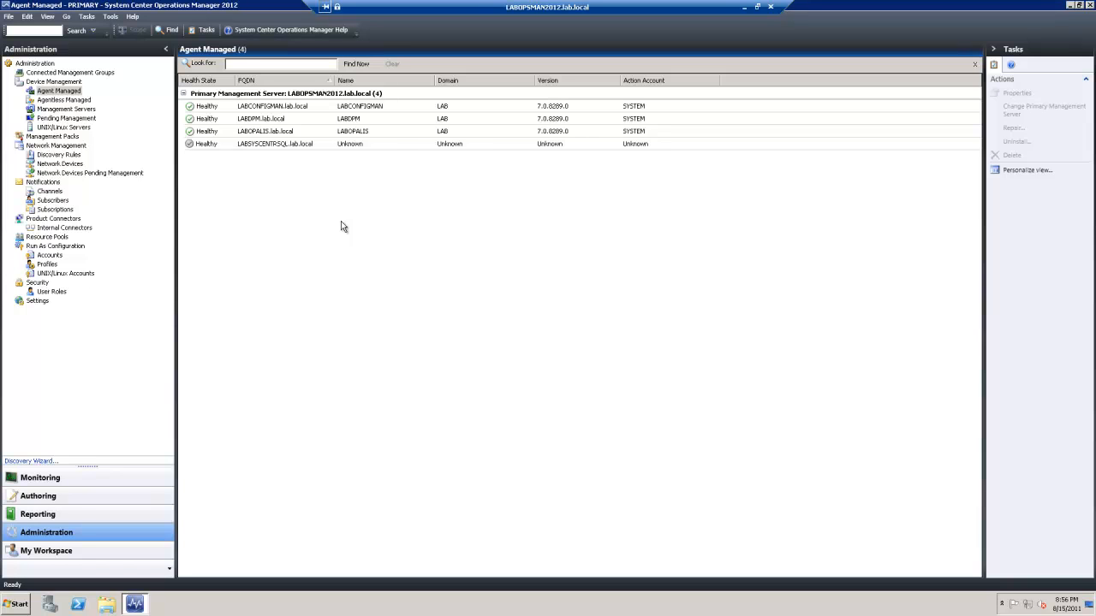
Refresh the agent list and start importing management packs from Administration
{"action": "right_click", "coordinate": [337, 224]}
{"action": "left_click", "coordinate": [363, 247]}
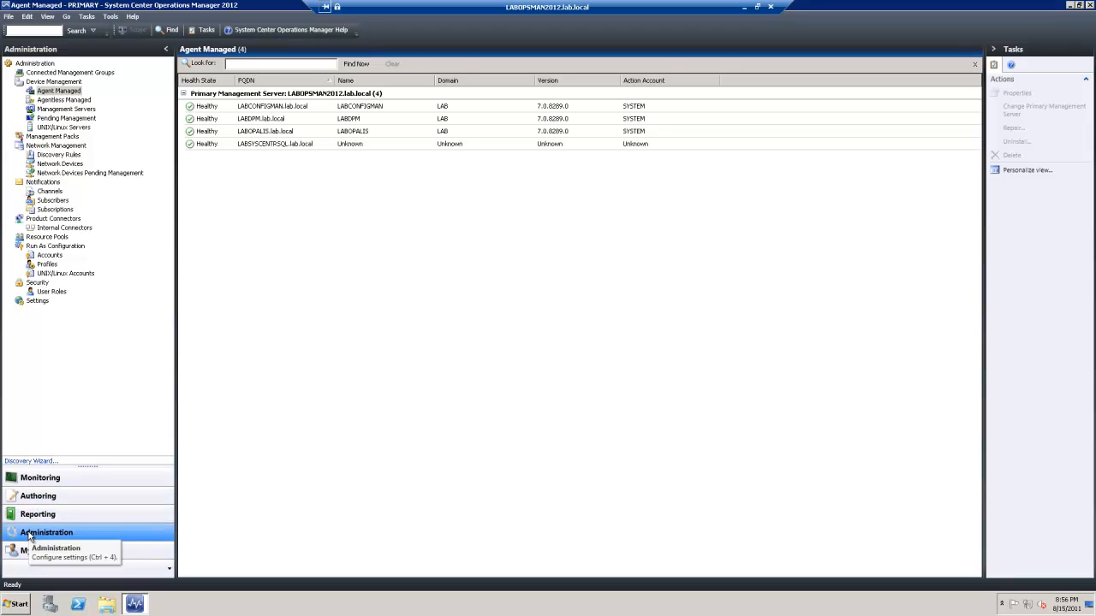
{"action": "left_click", "coordinate": [43, 65]}
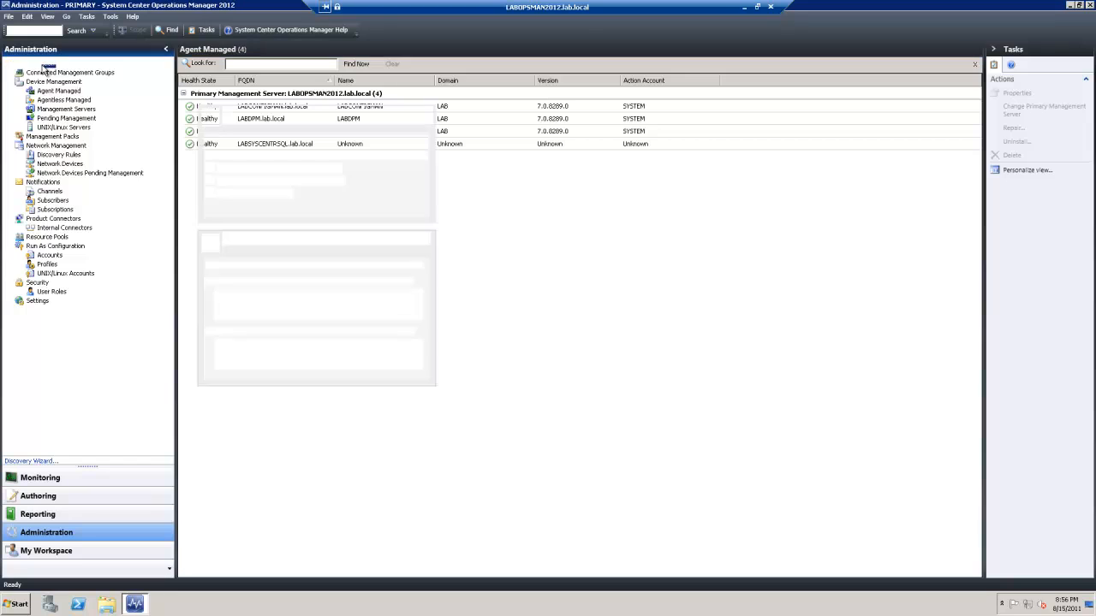
{"action": "right_click", "coordinate": [44, 66]}
{"action": "left_click", "coordinate": [89, 113]}
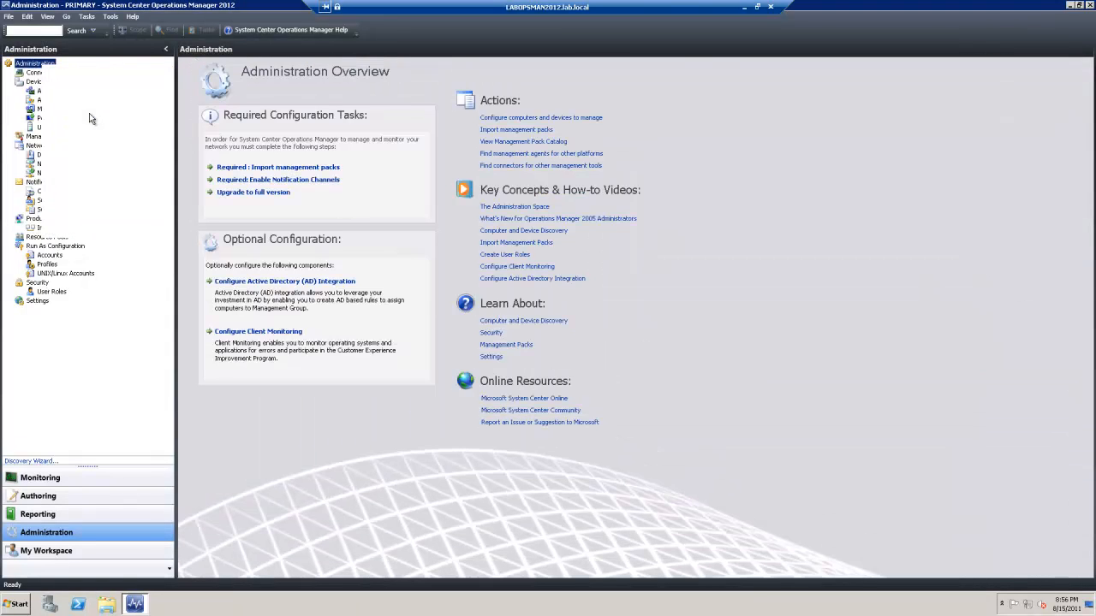
Search the online catalog for 'sqlserver' and expand the SQL Server 2008 pack results
{"action": "left_click", "coordinate": [641, 210]}
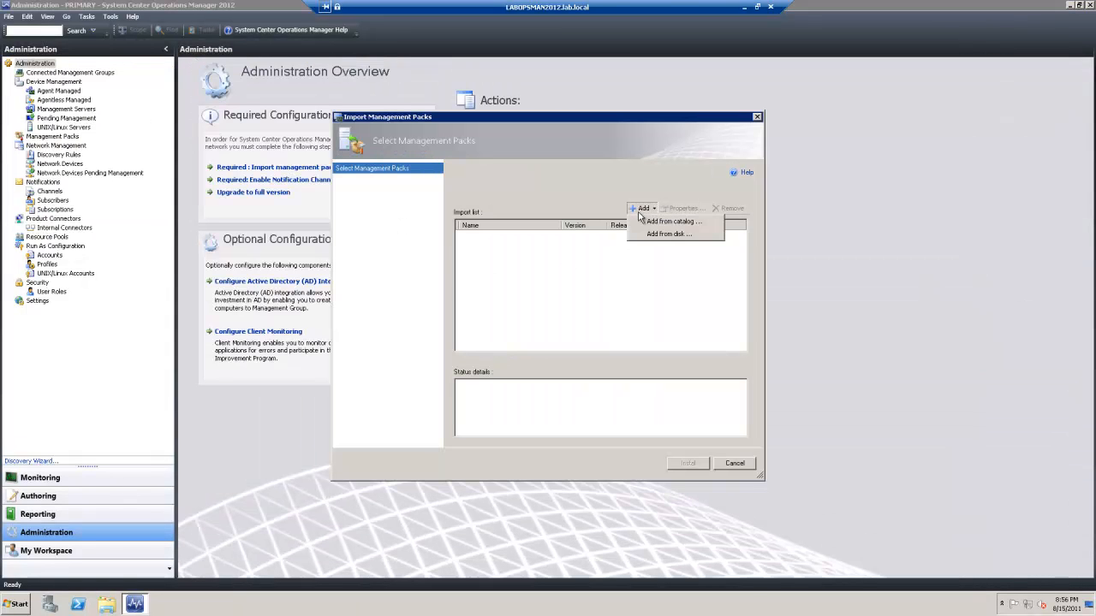
{"action": "left_click", "coordinate": [652, 222]}
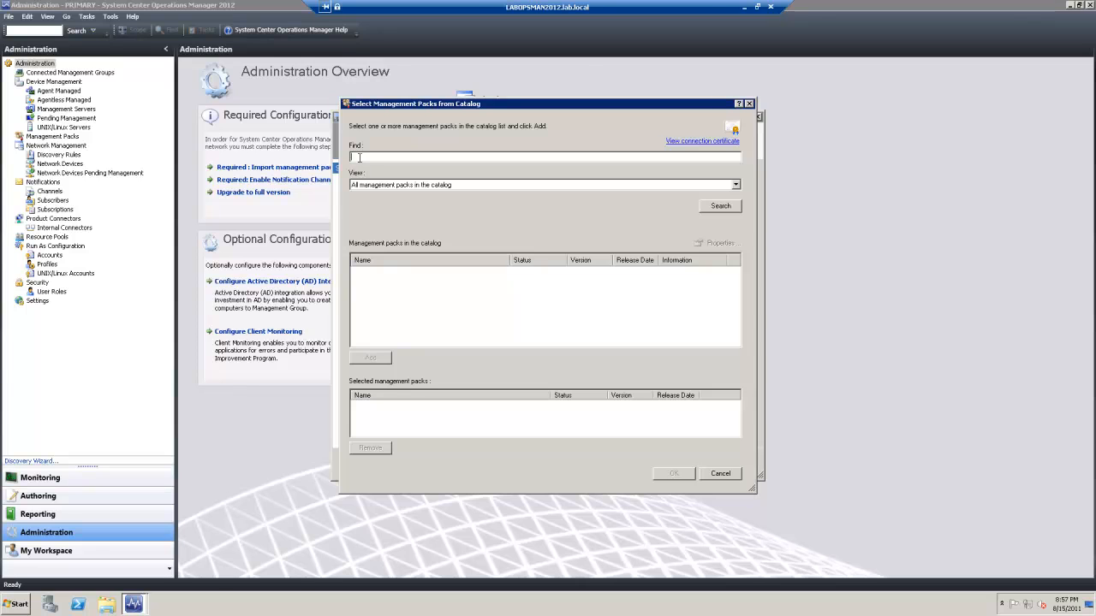
{"action": "type", "text": "sqlserver"}
{"action": "key", "text": "Return"}
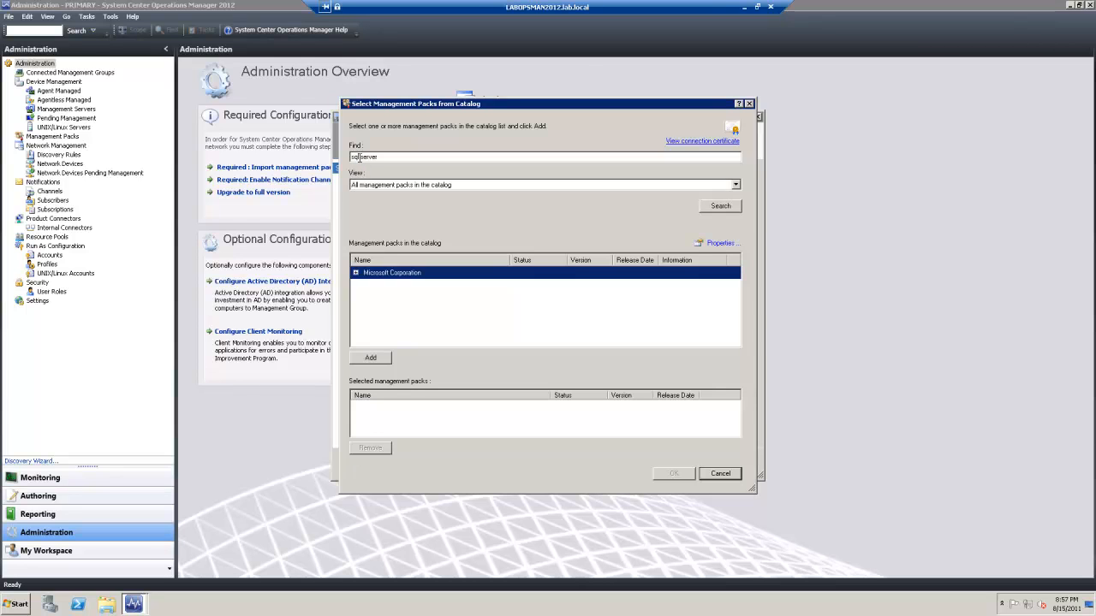
{"action": "left_click", "coordinate": [355, 272]}
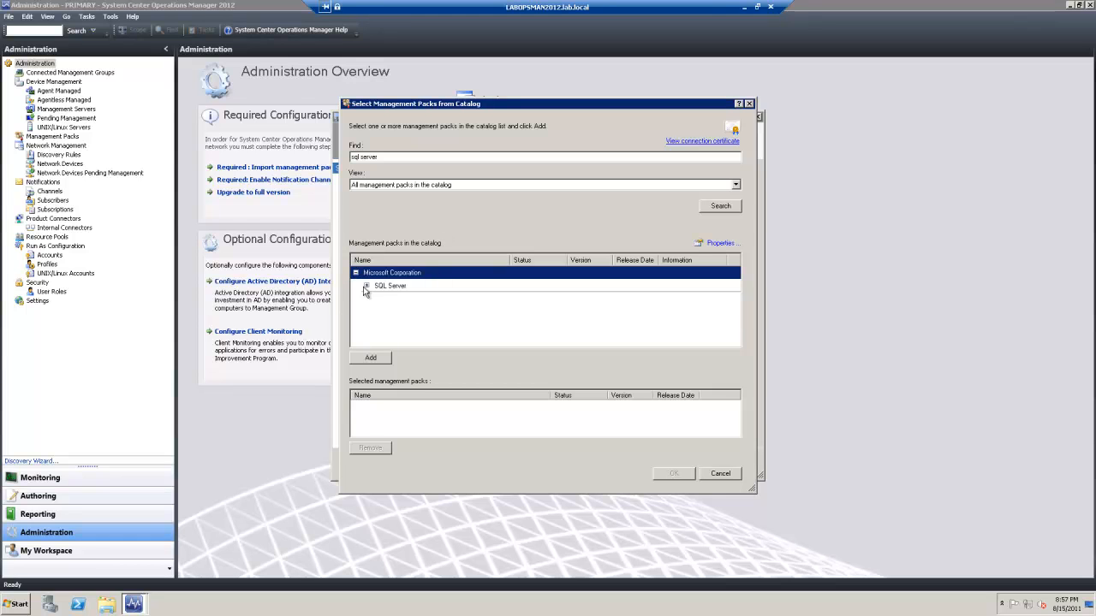
{"action": "left_click", "coordinate": [365, 288]}
{"action": "left_click", "coordinate": [366, 286]}
{"action": "scroll", "coordinate": [375, 310], "scroll_direction": "down", "scroll_amount": 1}
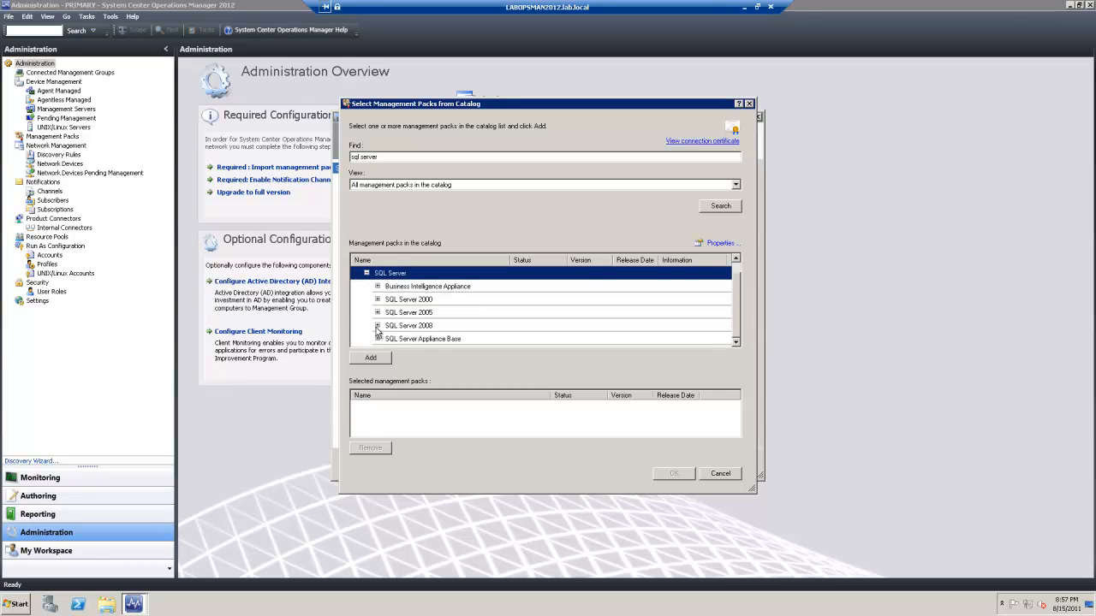
{"action": "left_click", "coordinate": [378, 325]}
{"action": "scroll", "coordinate": [465, 317], "scroll_direction": "down", "scroll_amount": 1}
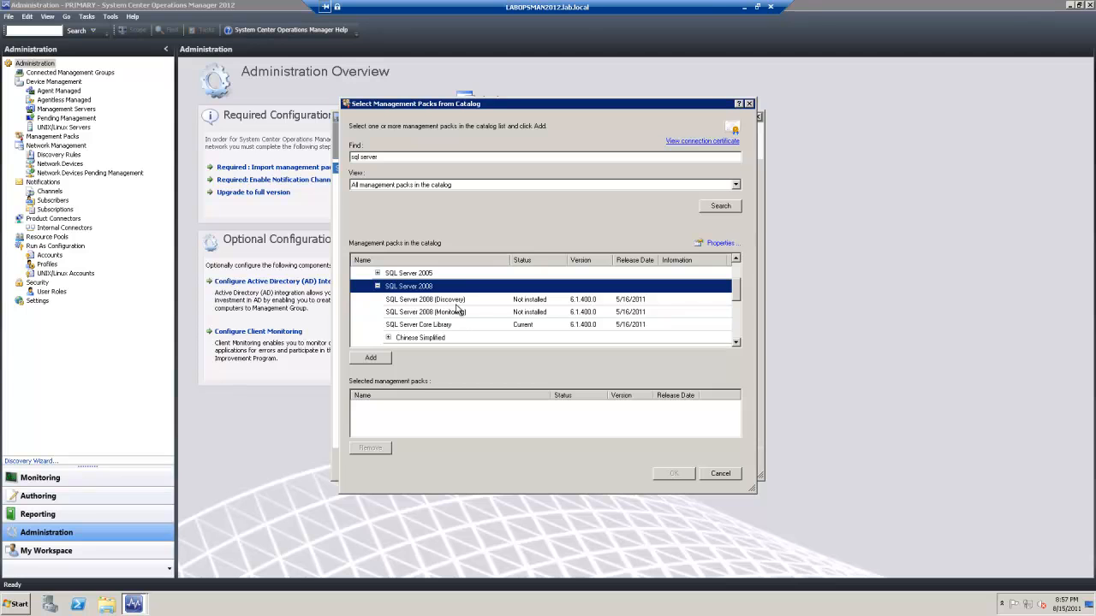
Import the SQL Server 2008 Discovery, SQL Server 2008 Monitoring and Core Library packs
{"action": "left_click", "coordinate": [458, 301]}
{"action": "left_click", "coordinate": [452, 313], "text": "ctrl"}
{"action": "left_click", "coordinate": [444, 325], "text": "ctrl"}
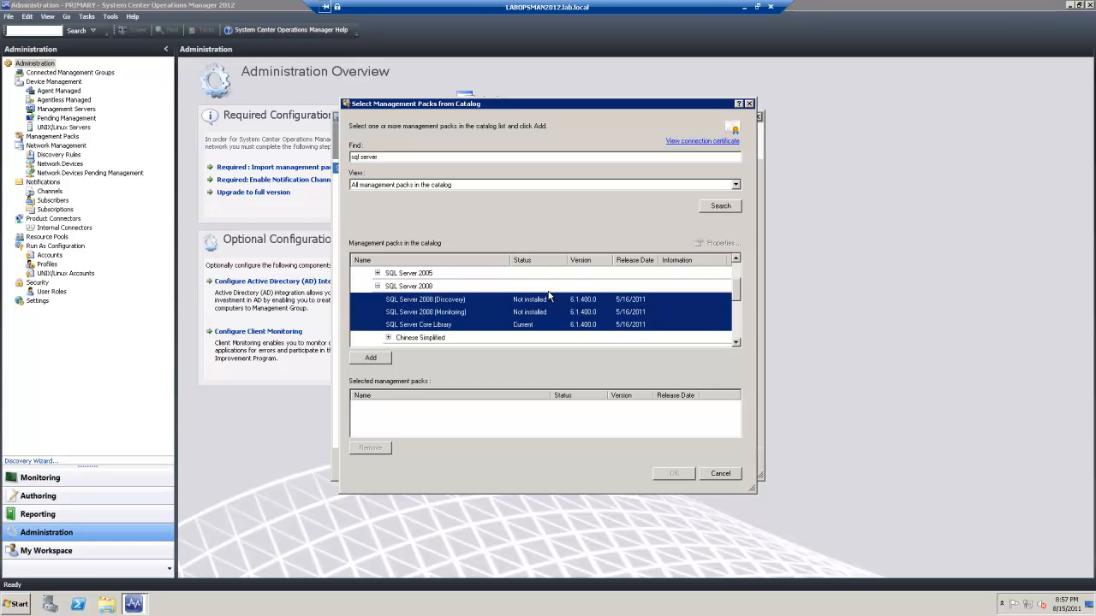
{"action": "left_click", "coordinate": [380, 362]}
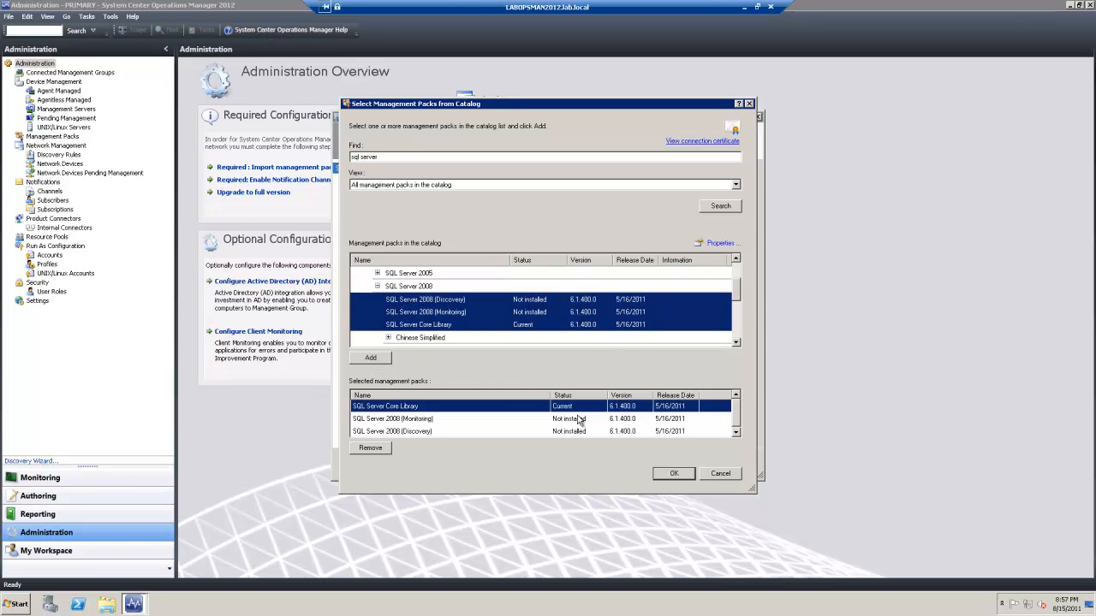
{"action": "left_click", "coordinate": [689, 475]}
{"action": "left_click", "coordinate": [690, 467]}
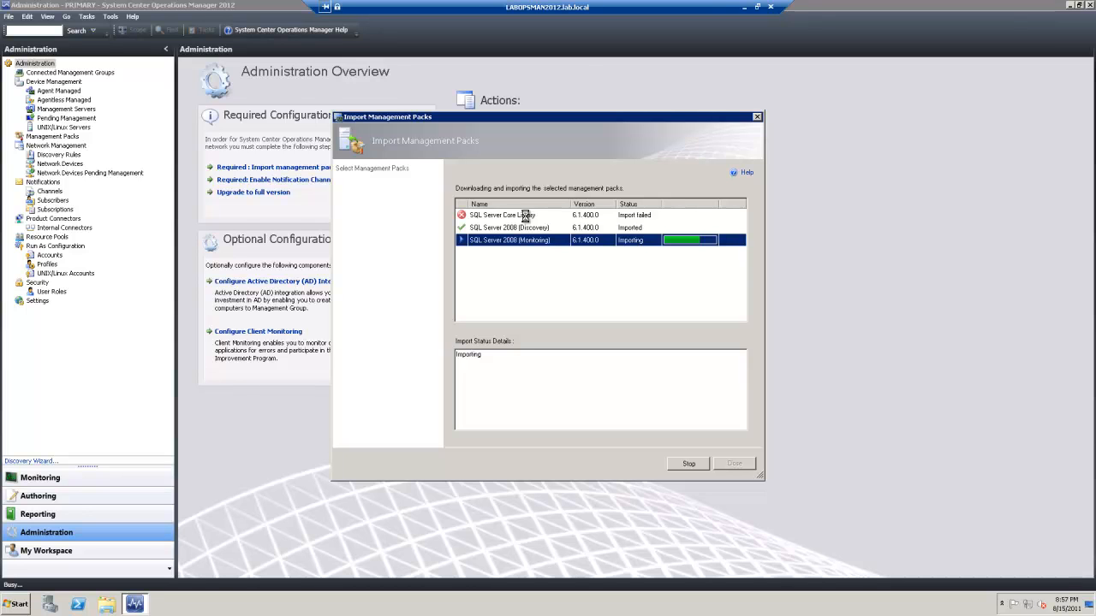
Review why the Core Library pack failed to import, then close the import window
{"action": "left_click", "coordinate": [526, 219]}
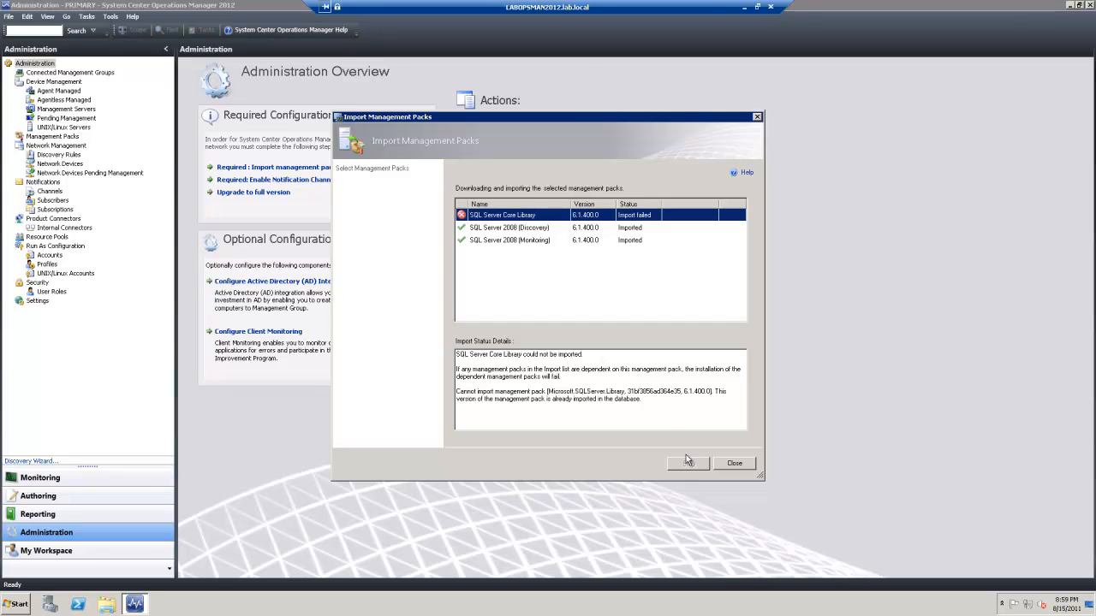
{"action": "left_click", "coordinate": [726, 465]}
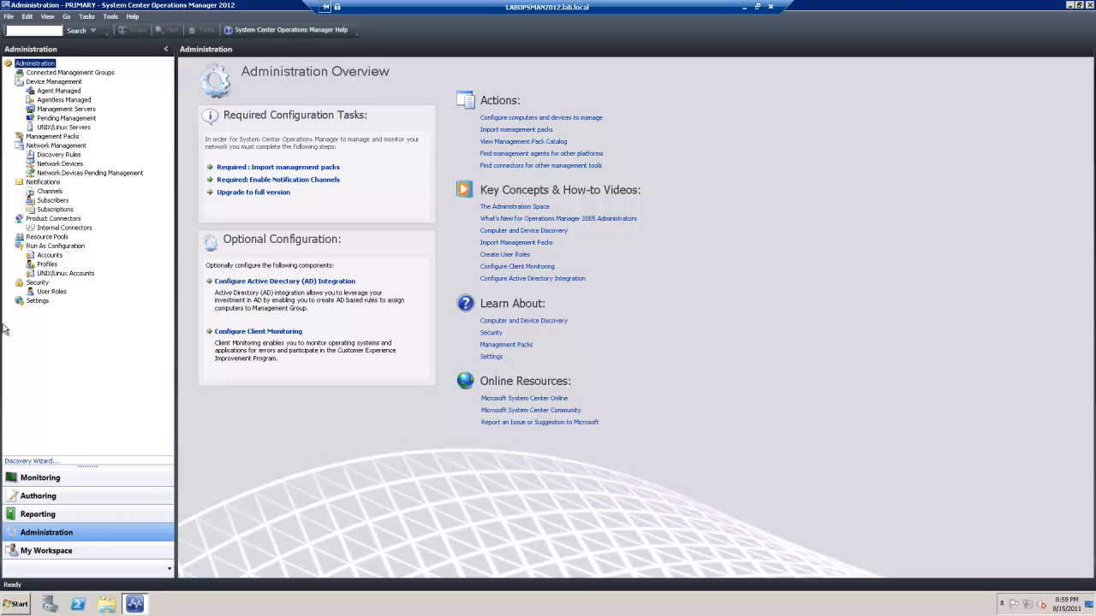
Delete the SQLDefaultAction, SQLDiscovery and SQLMonitor Run As accounts from the Accounts list
{"action": "left_click", "coordinate": [49, 256]}
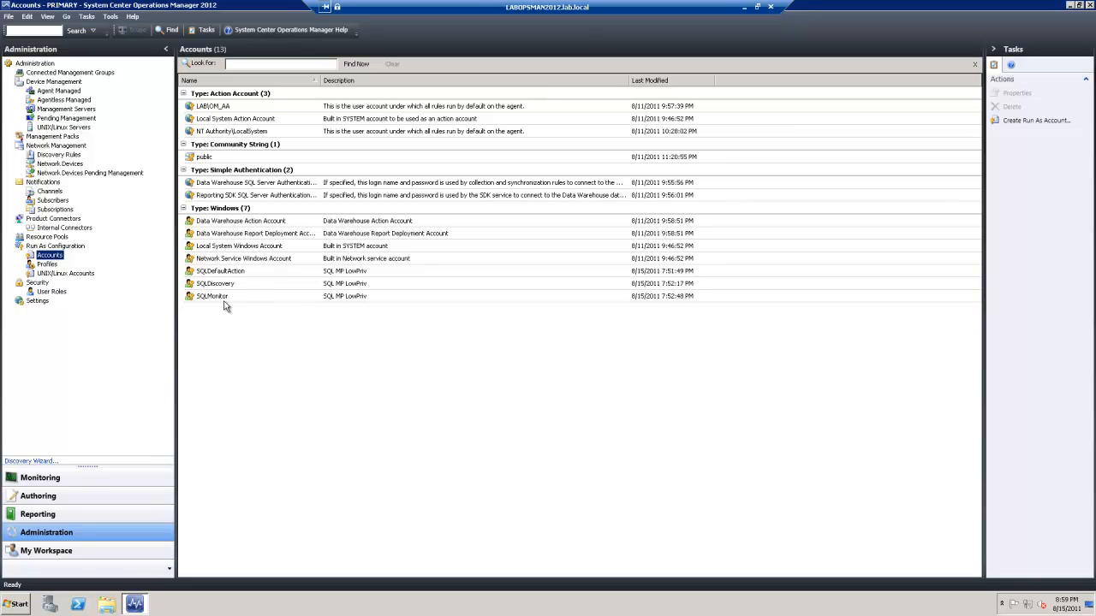
{"action": "left_click", "coordinate": [223, 300]}
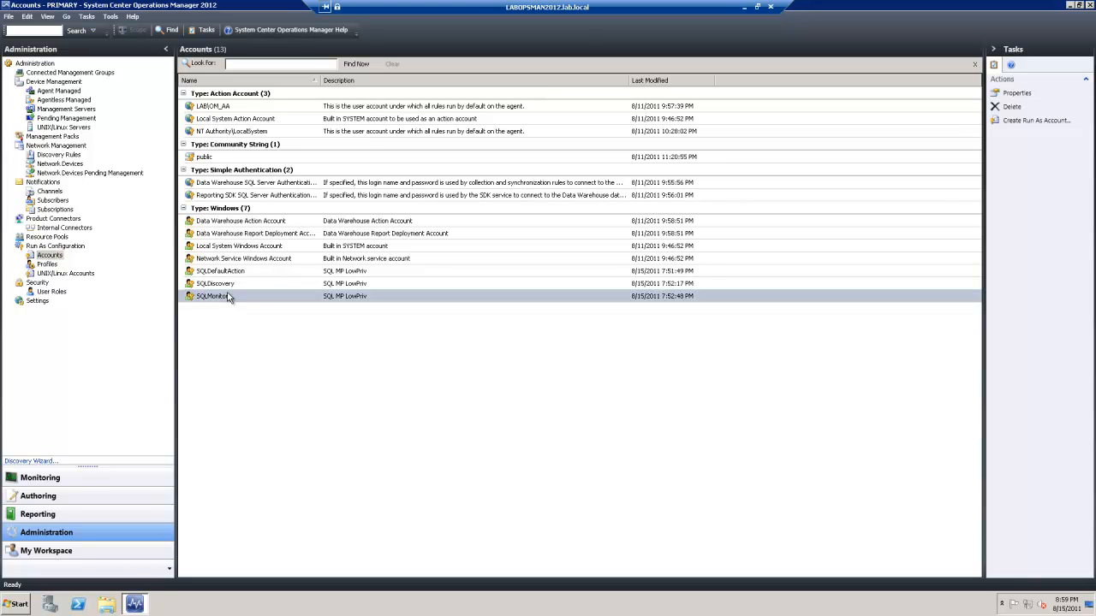
{"action": "left_click", "coordinate": [231, 274], "text": "shift"}
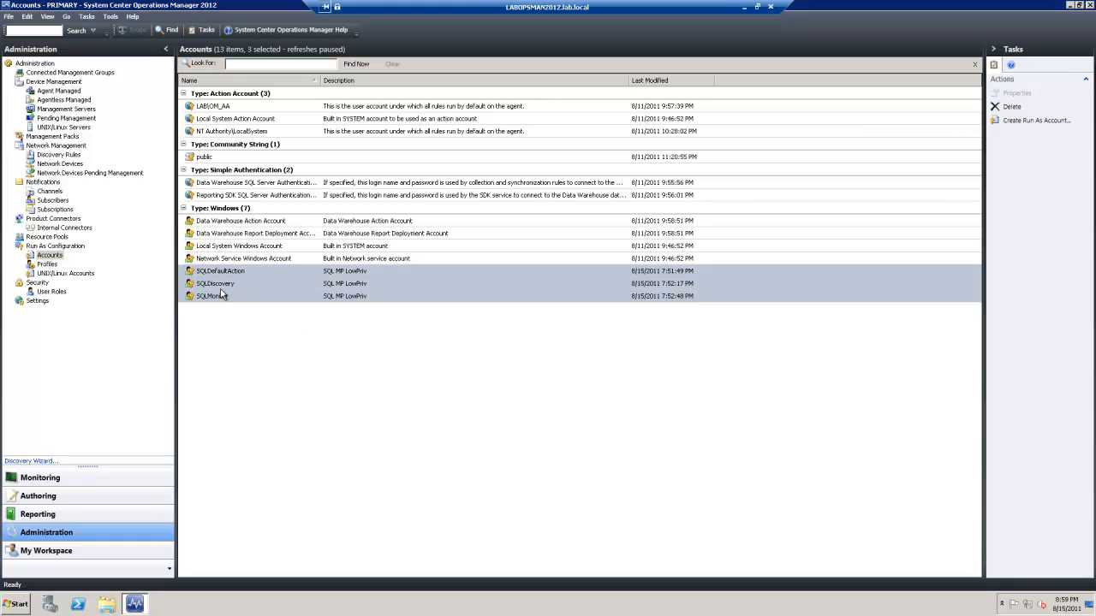
{"action": "right_click", "coordinate": [221, 296]}
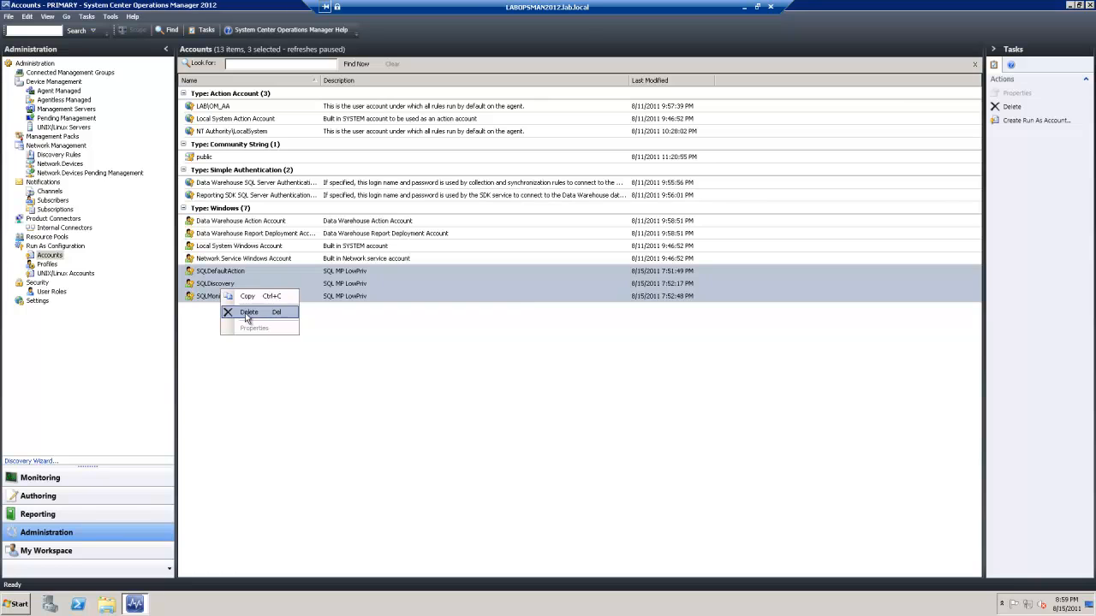
{"action": "left_click", "coordinate": [247, 314]}
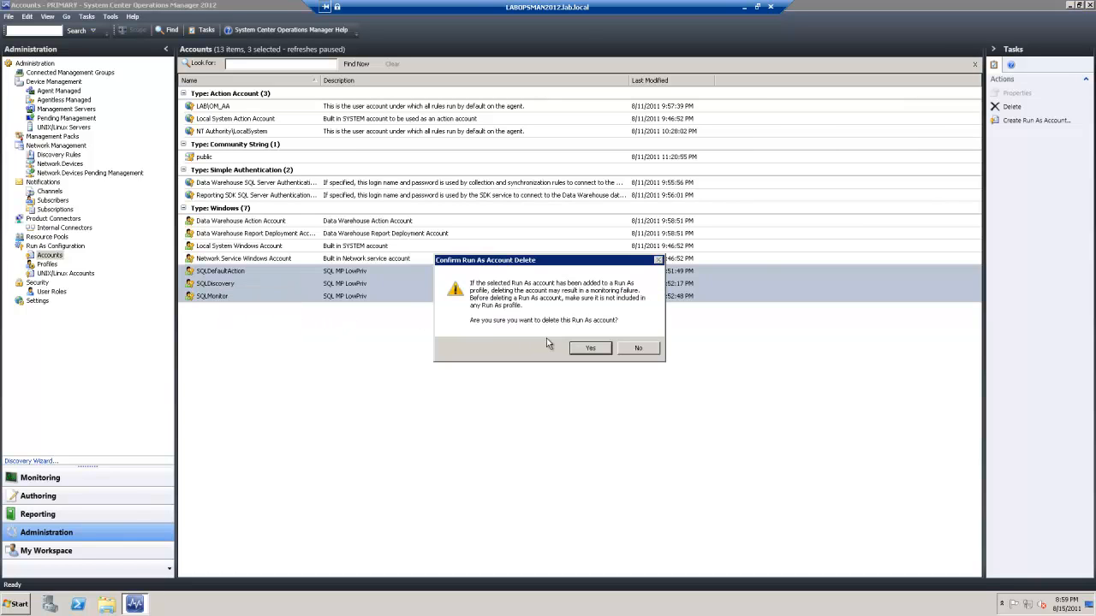
{"action": "left_click", "coordinate": [590, 349]}
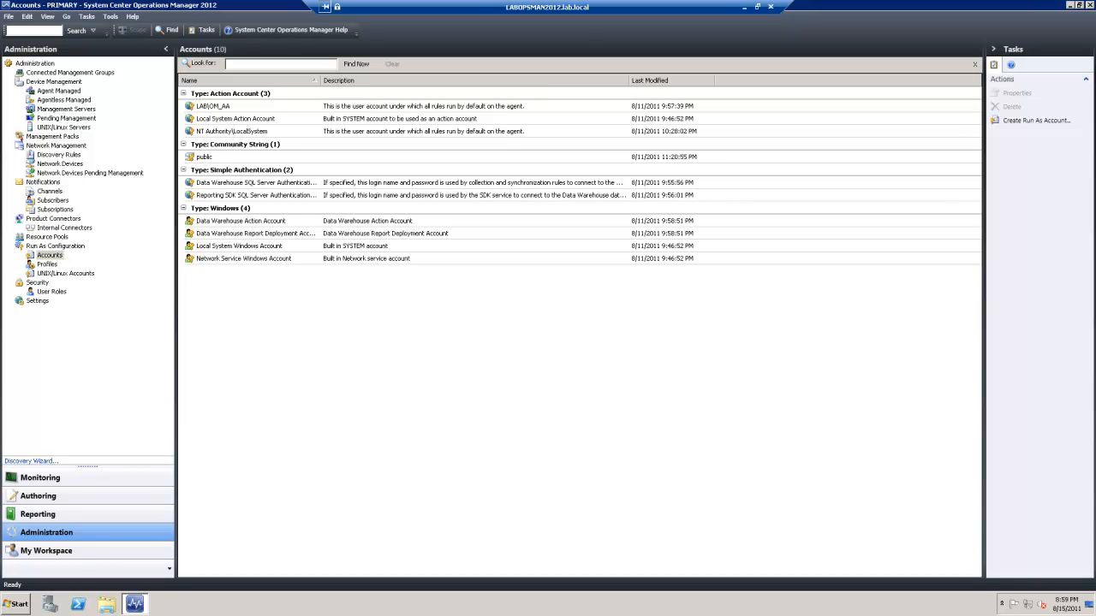
Start a new Run As account with display name SQLDefaultAction
{"action": "right_click", "coordinate": [385, 347]}
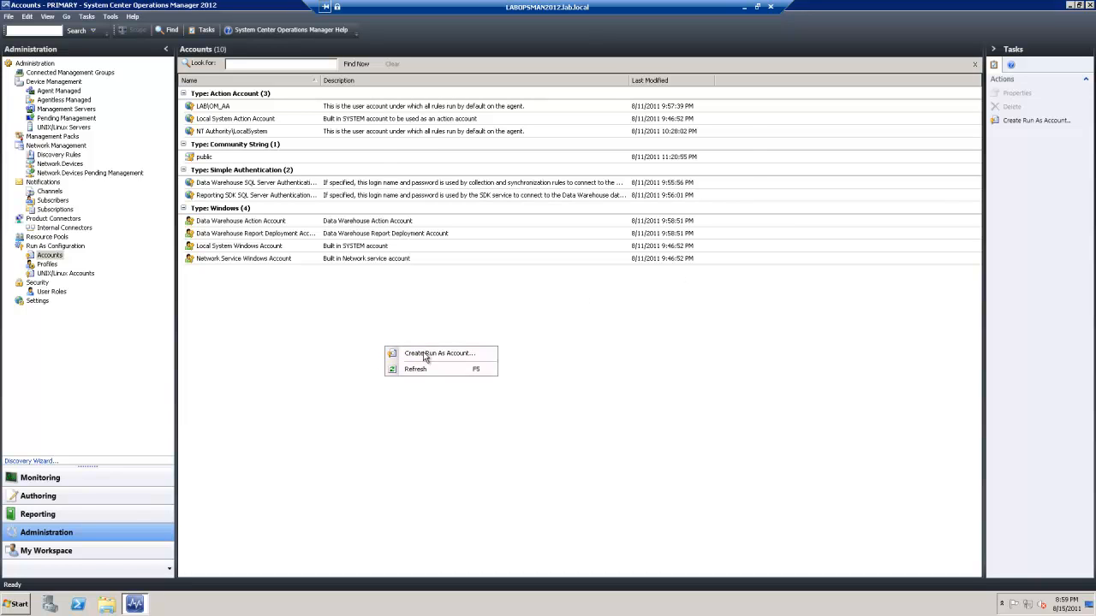
{"action": "left_click", "coordinate": [425, 354]}
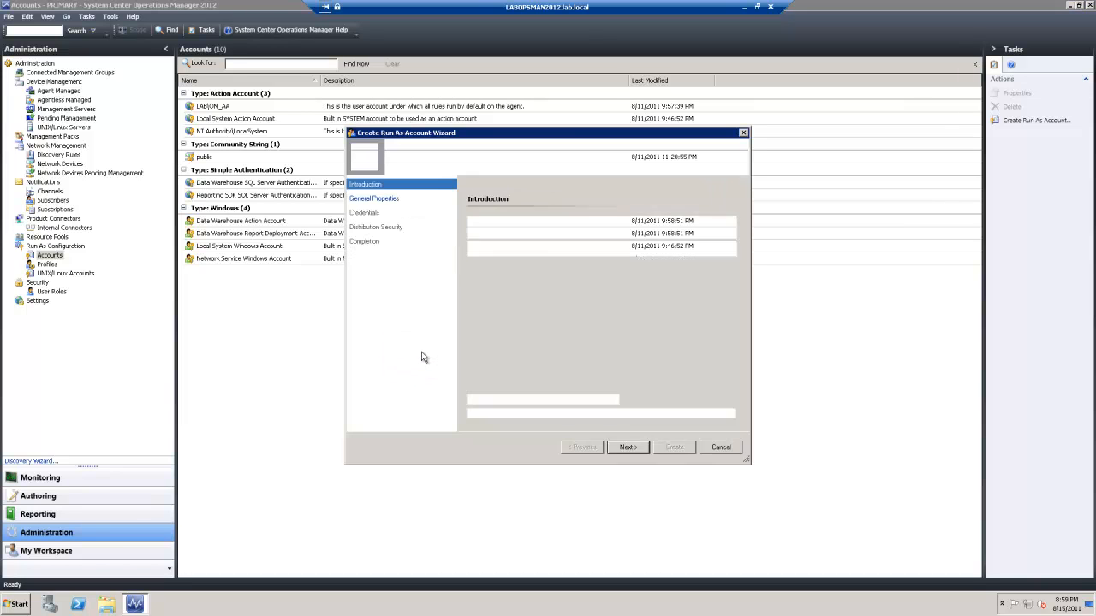
{"action": "left_click", "coordinate": [632, 449]}
{"action": "left_click", "coordinate": [496, 302]}
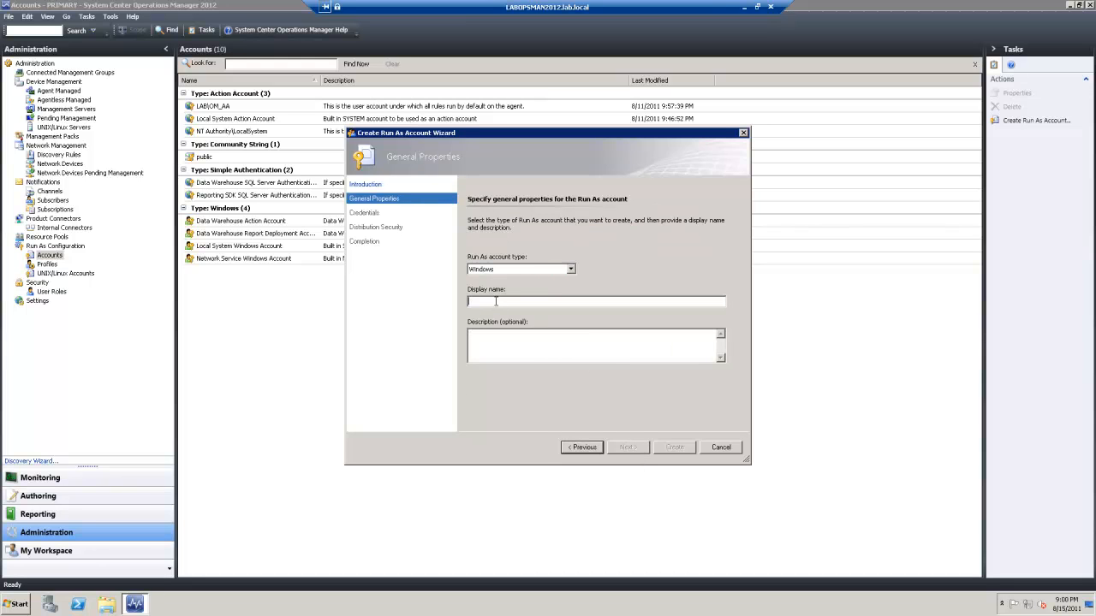
{"action": "type", "text": "SQLDefaultAction"}
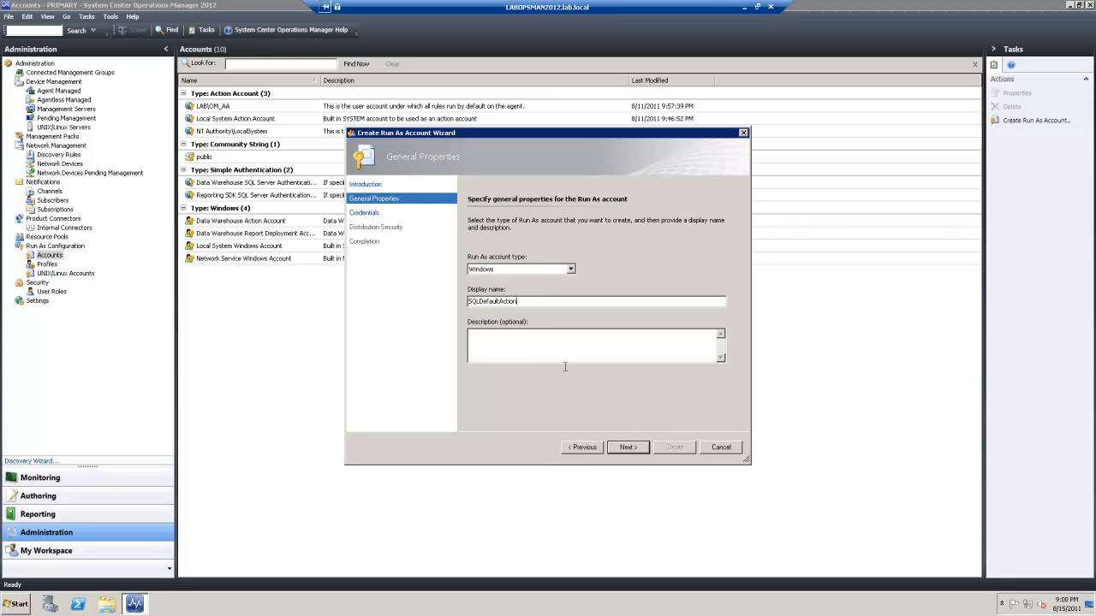
{"action": "left_click", "coordinate": [627, 448]}
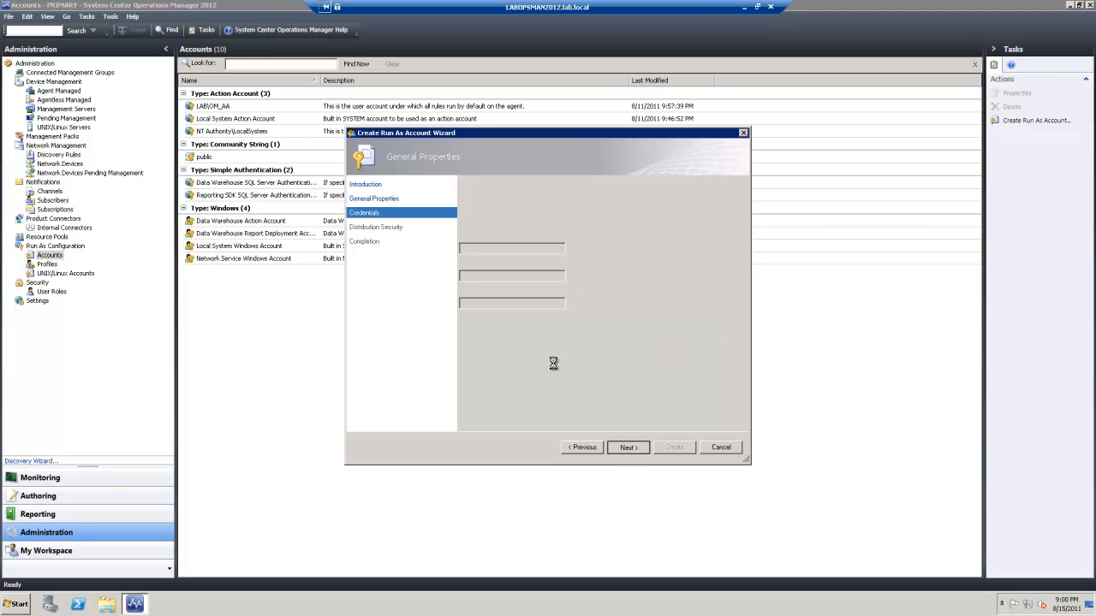
Enter the SQLDefaultAction user name and password, and create it with More secure distribution
{"action": "left_click", "coordinate": [478, 253]}
{"action": "key", "text": "ctrl+v"}
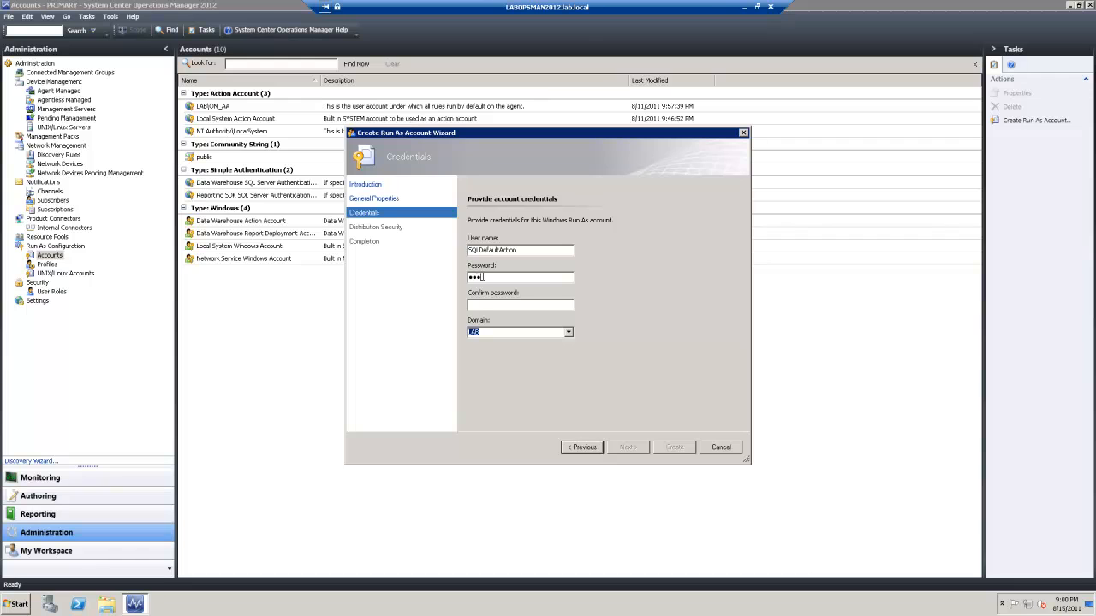
{"action": "type", "text": "P"}
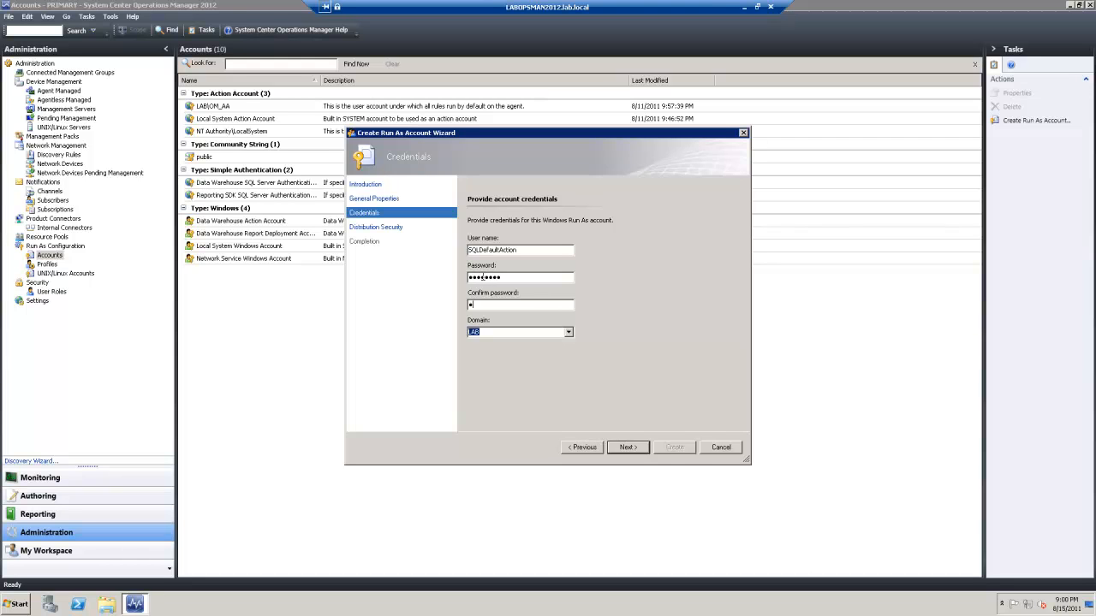
{"action": "key", "text": "Return"}
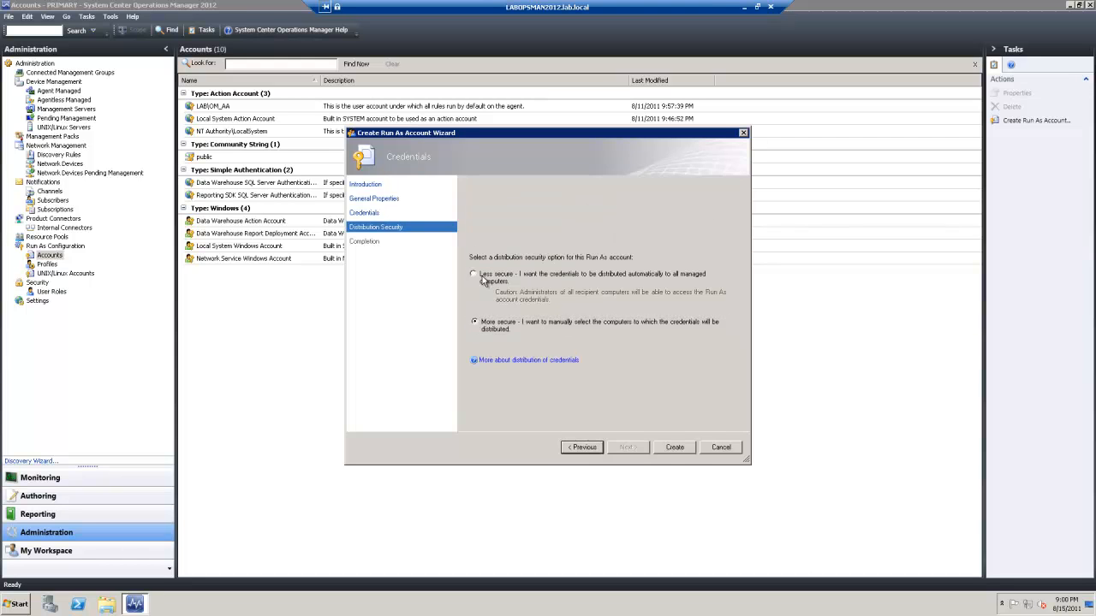
{"action": "left_click", "coordinate": [656, 451]}
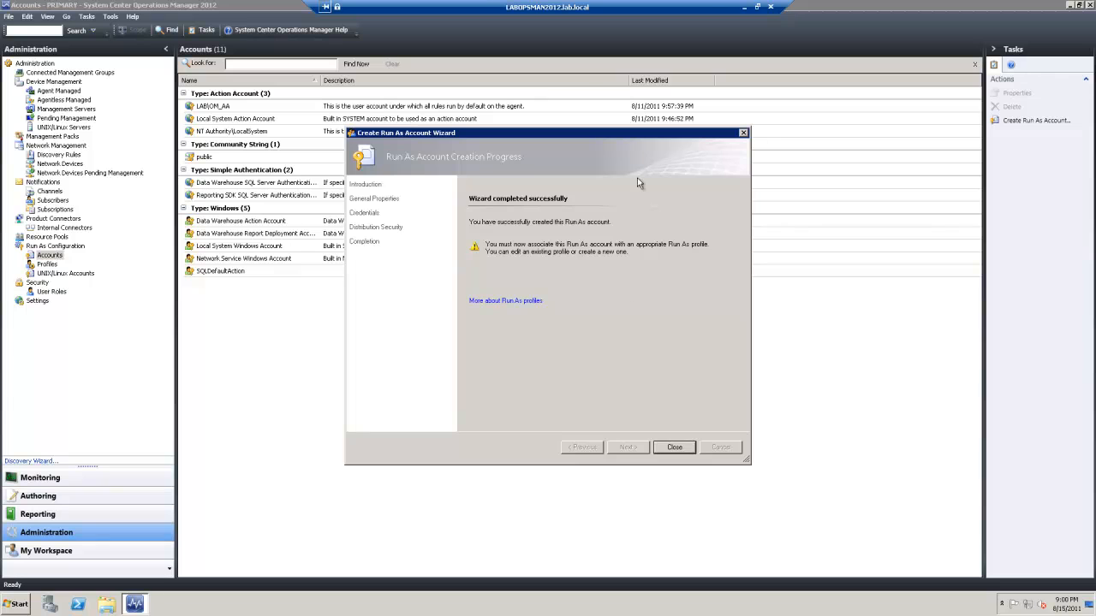
{"action": "left_click", "coordinate": [676, 448]}
{"action": "right_click", "coordinate": [246, 306]}
Start a Run As account named SQLDiscovery with user name SQLDiscovery and its password
{"action": "left_click", "coordinate": [283, 313]}
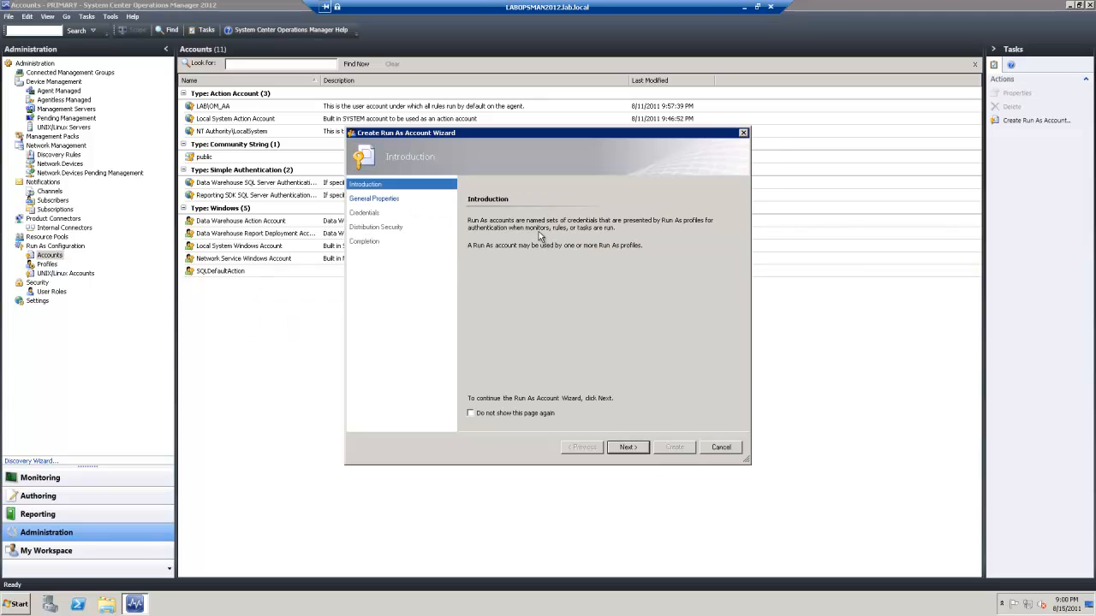
{"action": "left_click", "coordinate": [627, 447]}
{"action": "left_click", "coordinate": [529, 302]}
{"action": "type", "text": "SQLDiscovery"}
{"action": "left_click", "coordinate": [627, 447]}
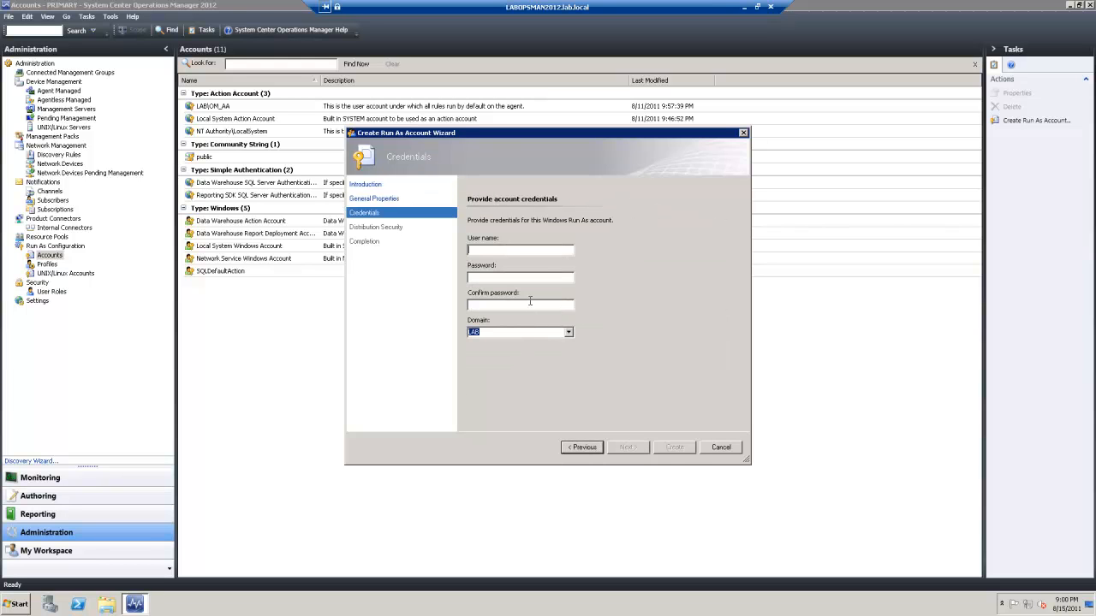
{"action": "type", "text": "SQLDiscovery"}
{"action": "left_click", "coordinate": [513, 278]}
{"action": "type", "text": "P"}
{"action": "key", "text": "Return"}
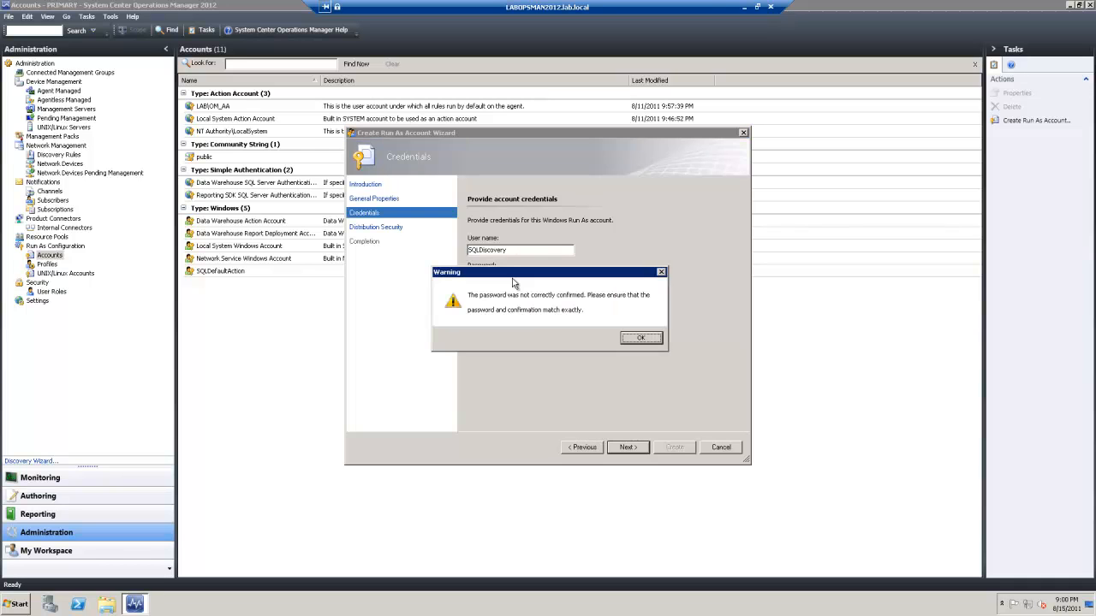
Fix the mismatched confirm password and create SQLDiscovery with More secure distribution
{"action": "left_click", "coordinate": [640, 338]}
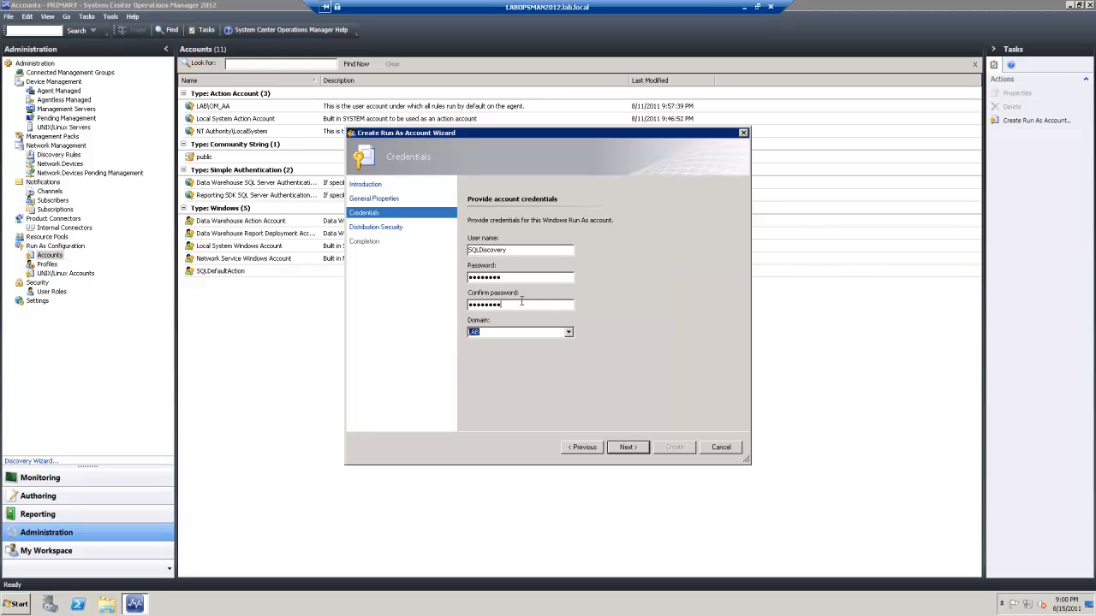
{"action": "double_click", "coordinate": [517, 278]}
{"action": "type", "text": "P•••••••"}
{"action": "key", "text": "Return"}
{"action": "key", "text": "Return"}
{"action": "key", "text": "BackSpace"}
{"action": "key", "text": "BackSpace"}
{"action": "key", "text": "BackSpace"}
{"action": "key", "text": "BackSpace"}
{"action": "key", "text": "BackSpace"}
{"action": "key", "text": "BackSpace"}
{"action": "key", "text": "BackSpace"}
{"action": "type", "text": "•••••••"}
{"action": "key", "text": "Return"}
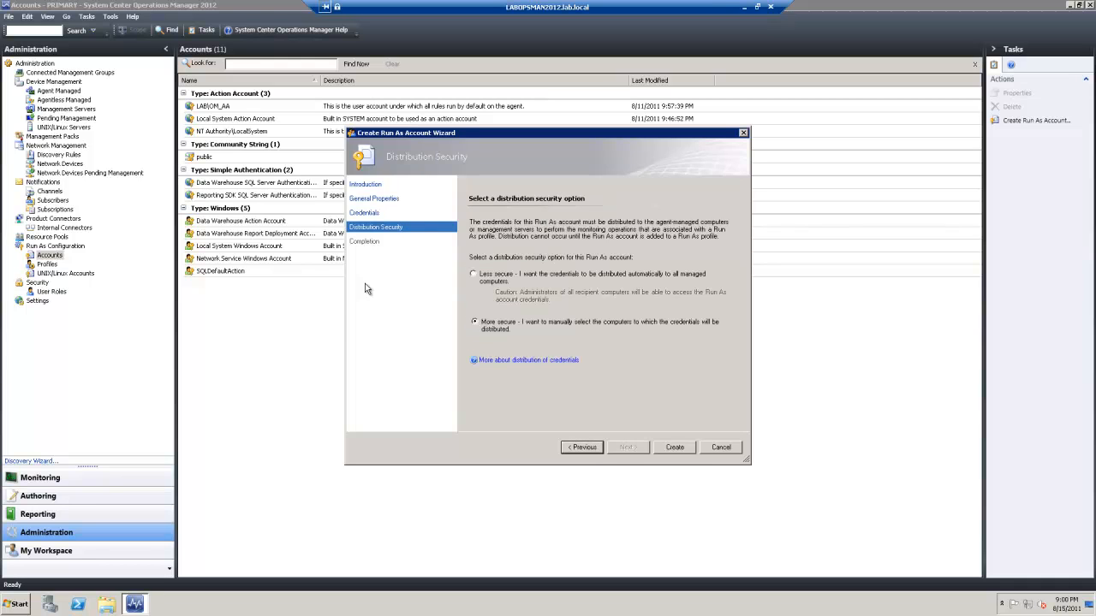
{"action": "left_click", "coordinate": [671, 450]}
Create the SQLMonitor Windows Run As account with its credentials and More secure distribution
{"action": "left_click", "coordinate": [668, 451]}
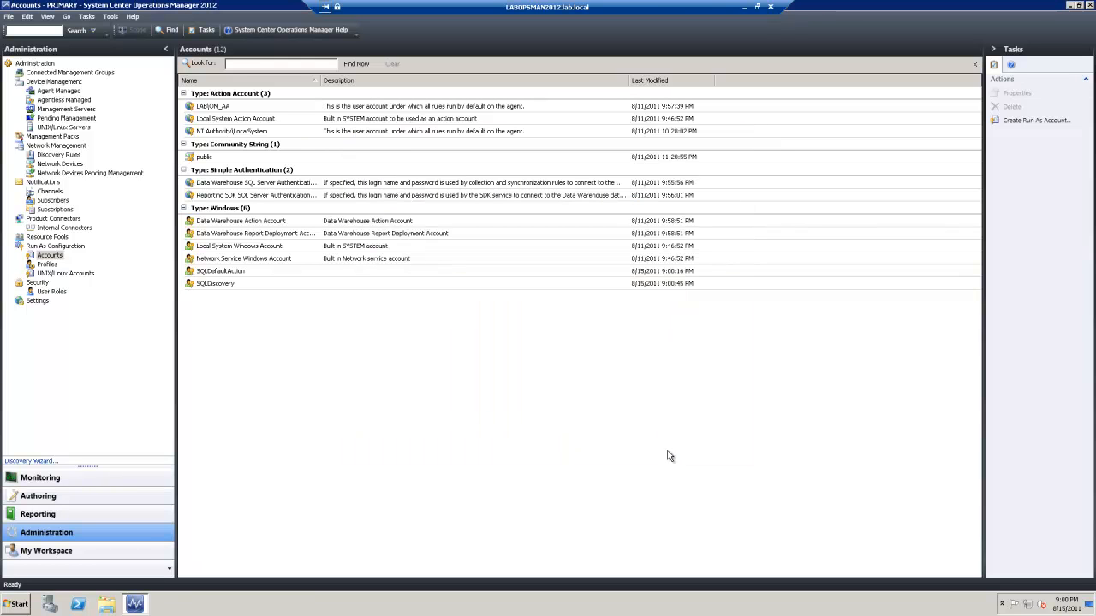
{"action": "right_click", "coordinate": [384, 371]}
{"action": "left_click", "coordinate": [430, 377]}
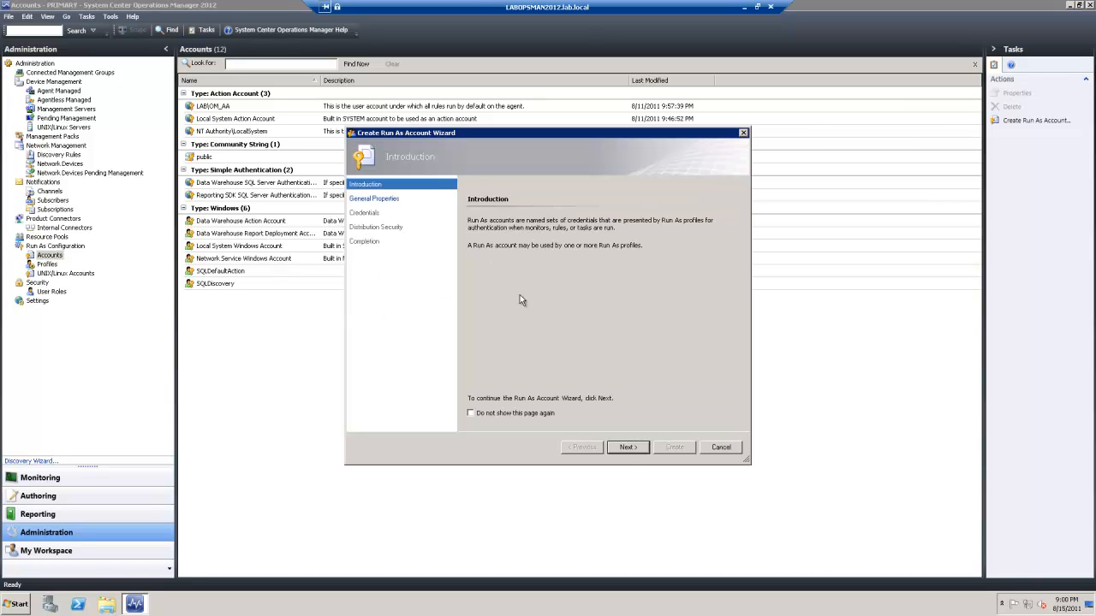
{"action": "left_click", "coordinate": [627, 447]}
{"action": "left_click", "coordinate": [517, 301]}
{"action": "type", "text": "SQLMonitor"}
{"action": "left_click", "coordinate": [637, 447]}
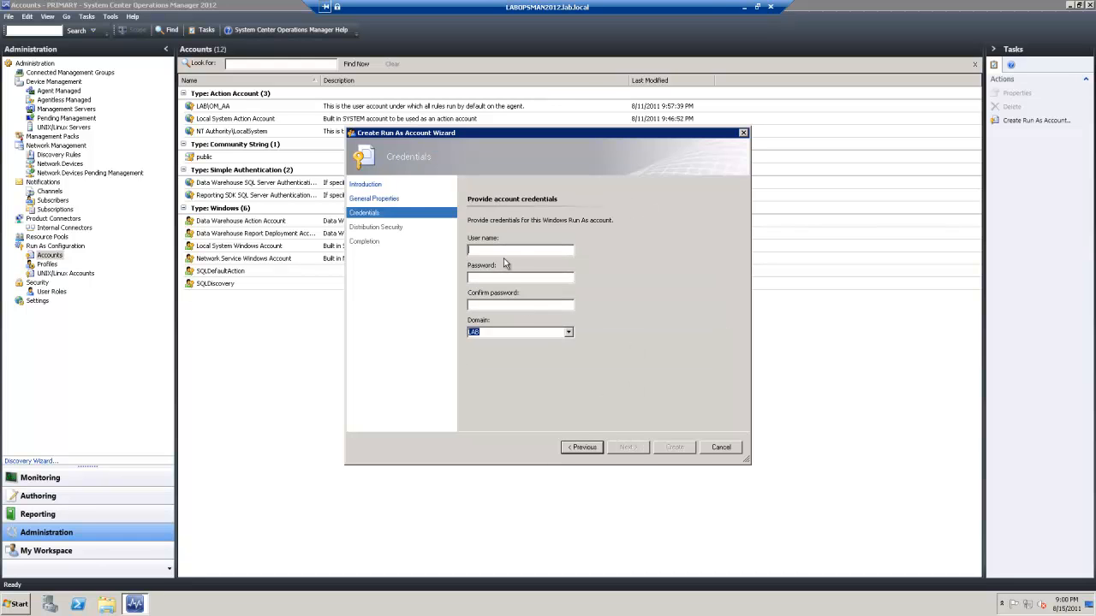
{"action": "type", "text": "SQLMonitorP"}
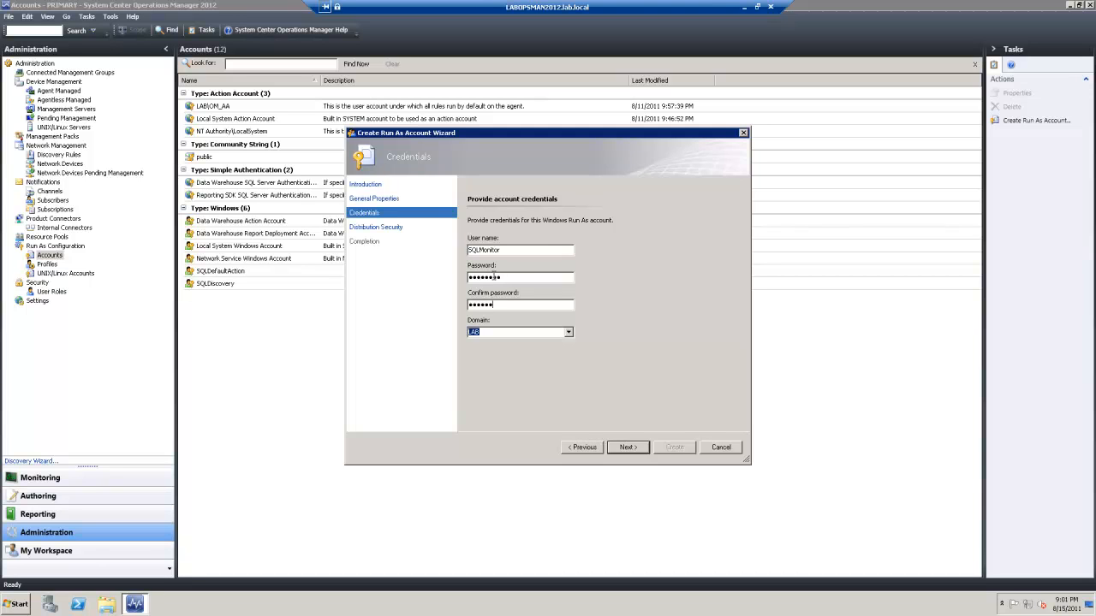
{"action": "key", "text": "Return"}
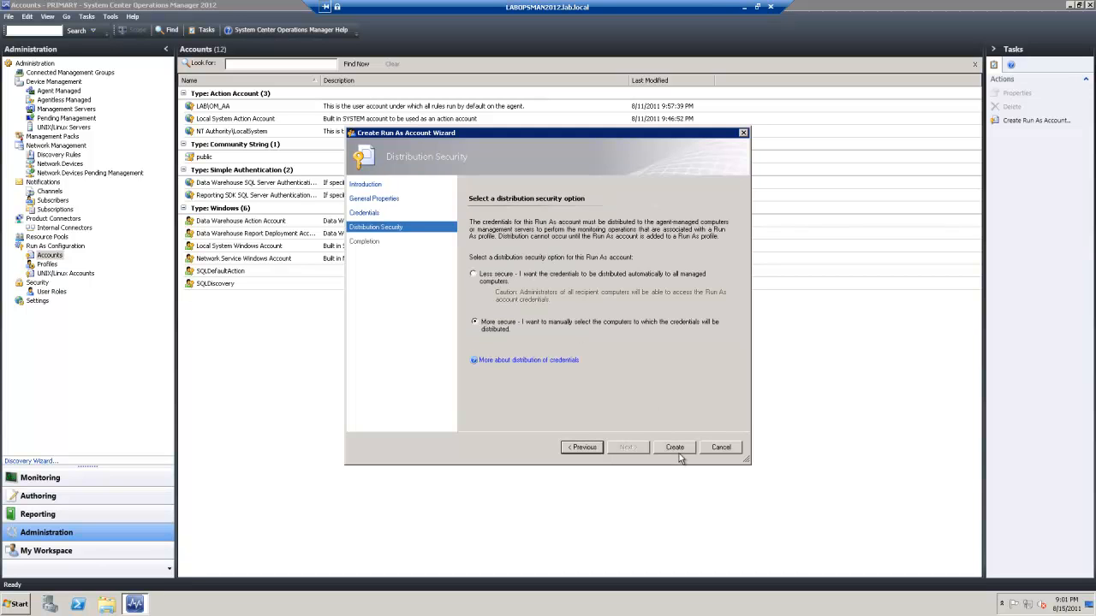
{"action": "left_click", "coordinate": [679, 454]}
{"action": "left_click", "coordinate": [679, 454]}
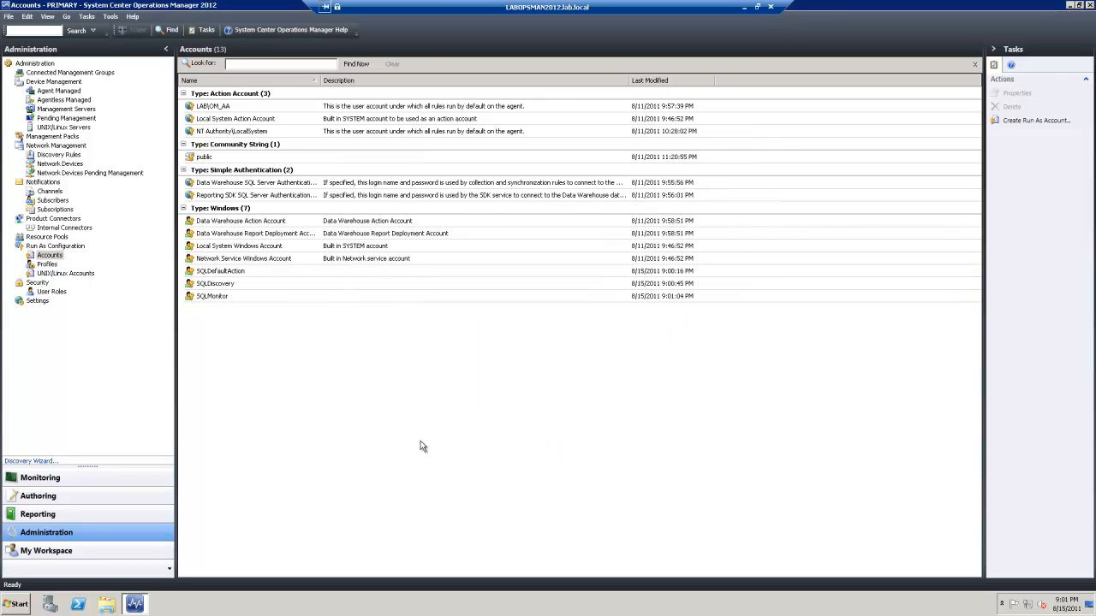
Filter profiles by 'sql' and remove the deleted account from SQL Server Default Action Account
{"action": "left_click", "coordinate": [47, 265]}
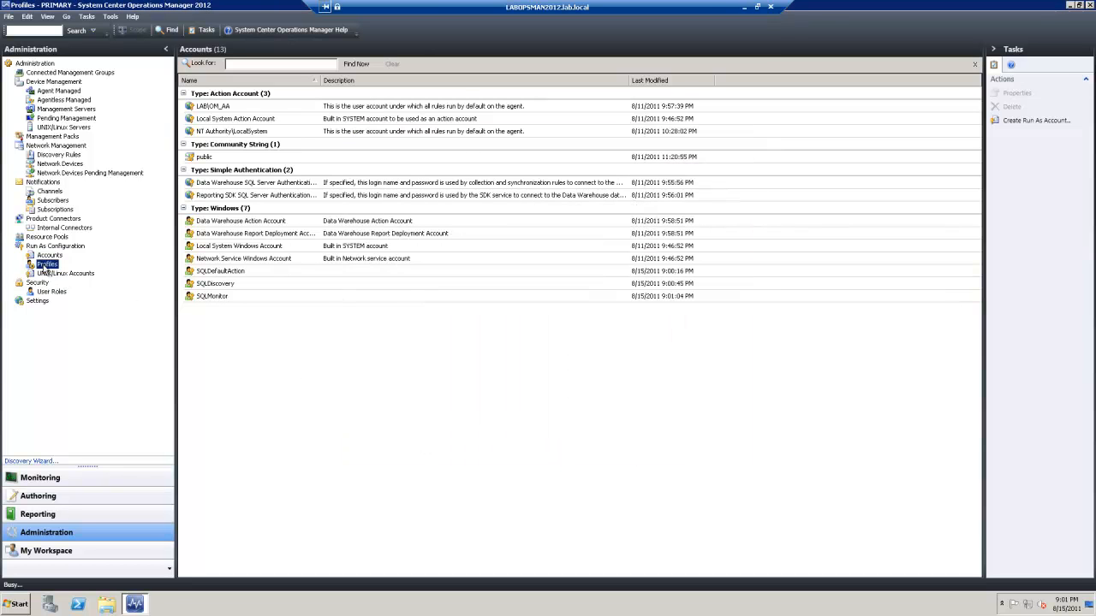
{"action": "left_click", "coordinate": [238, 67]}
{"action": "type", "text": "sql"}
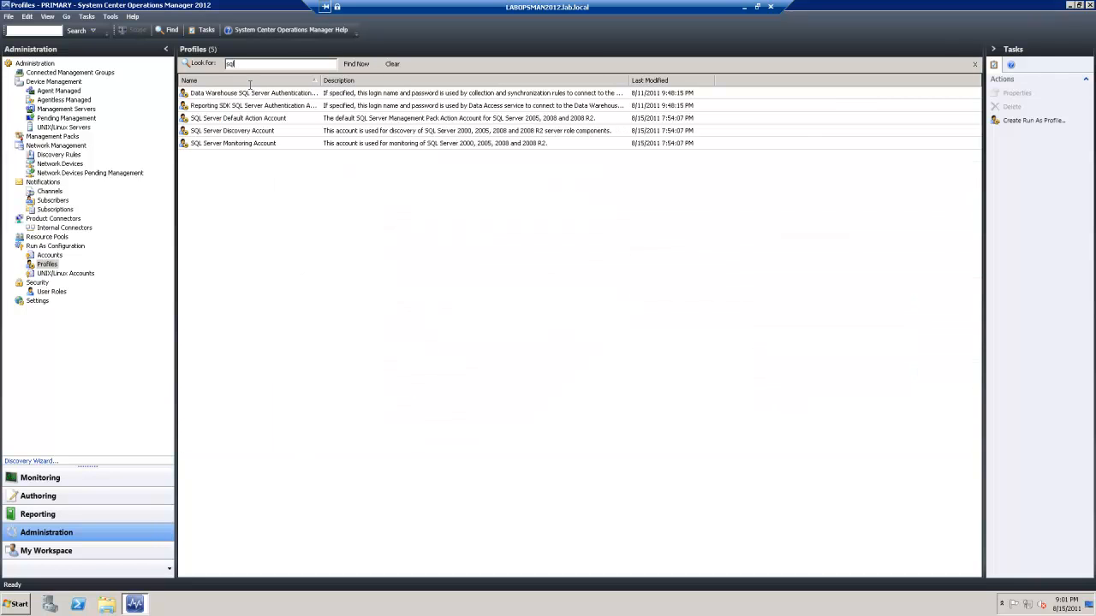
{"action": "right_click", "coordinate": [261, 119]}
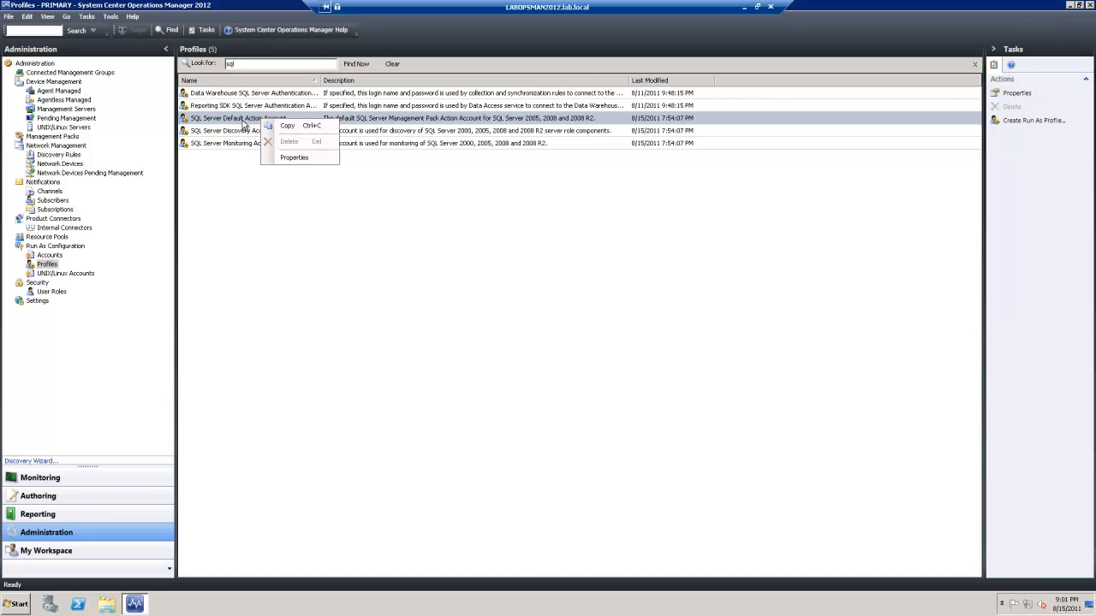
{"action": "left_click", "coordinate": [293, 158]}
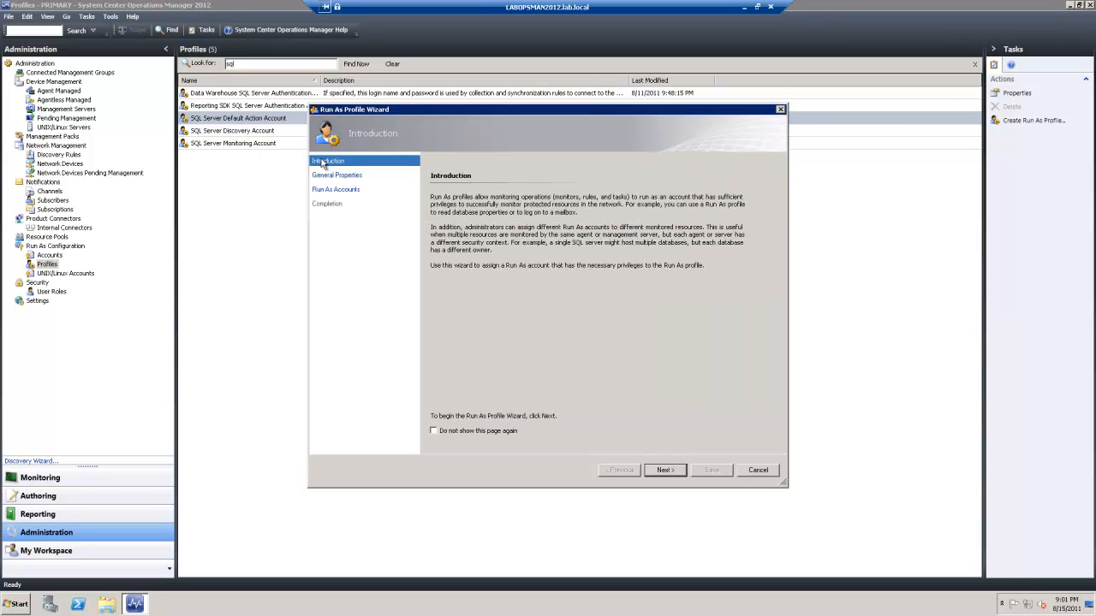
{"action": "left_click", "coordinate": [665, 470]}
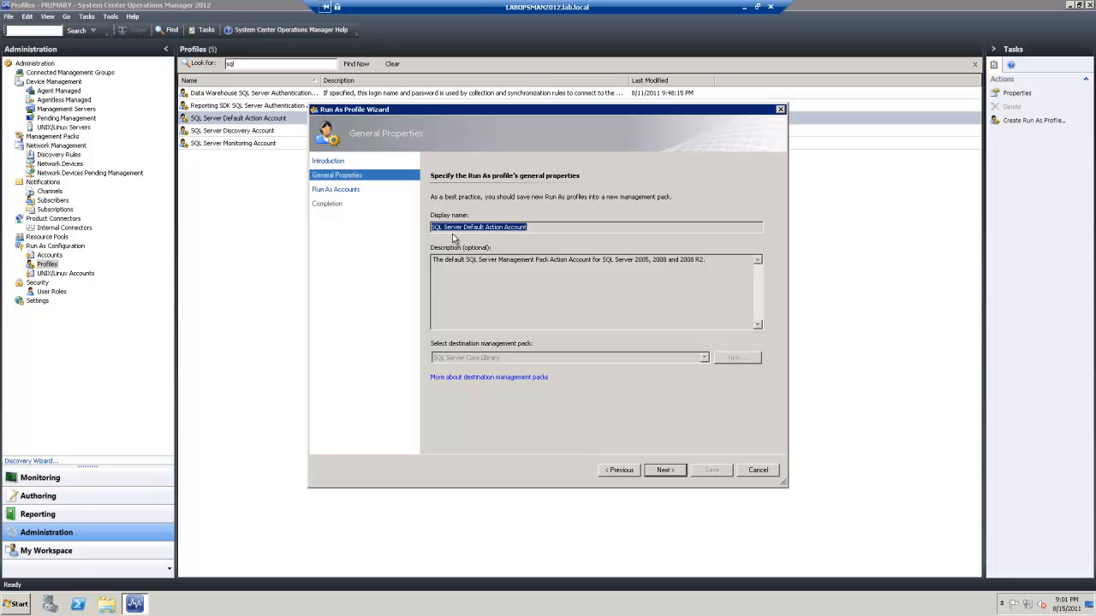
{"action": "left_click", "coordinate": [664, 470]}
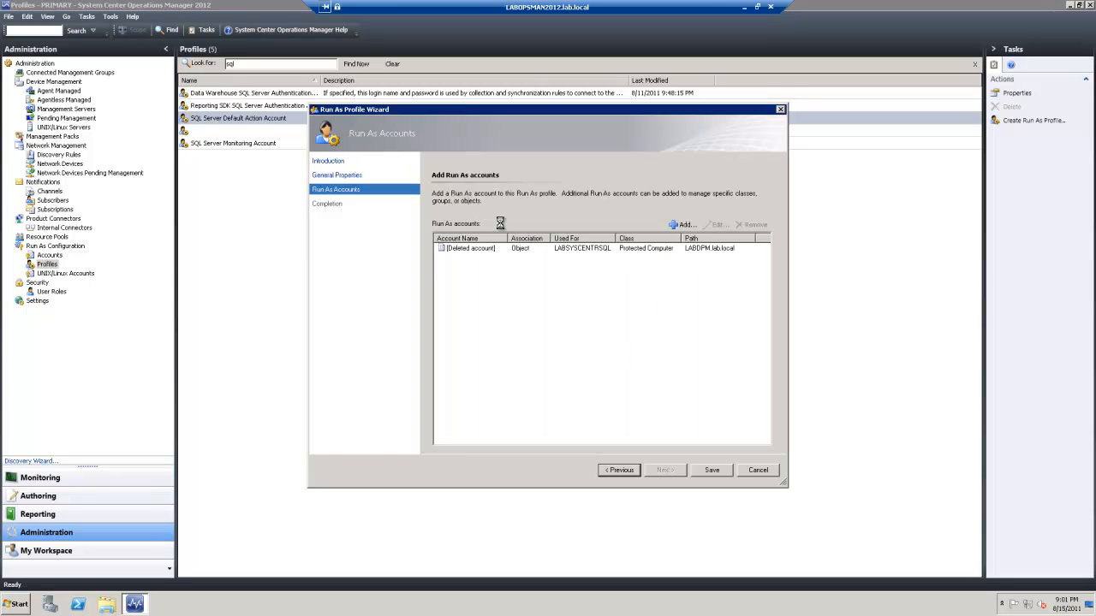
{"action": "left_click", "coordinate": [488, 251]}
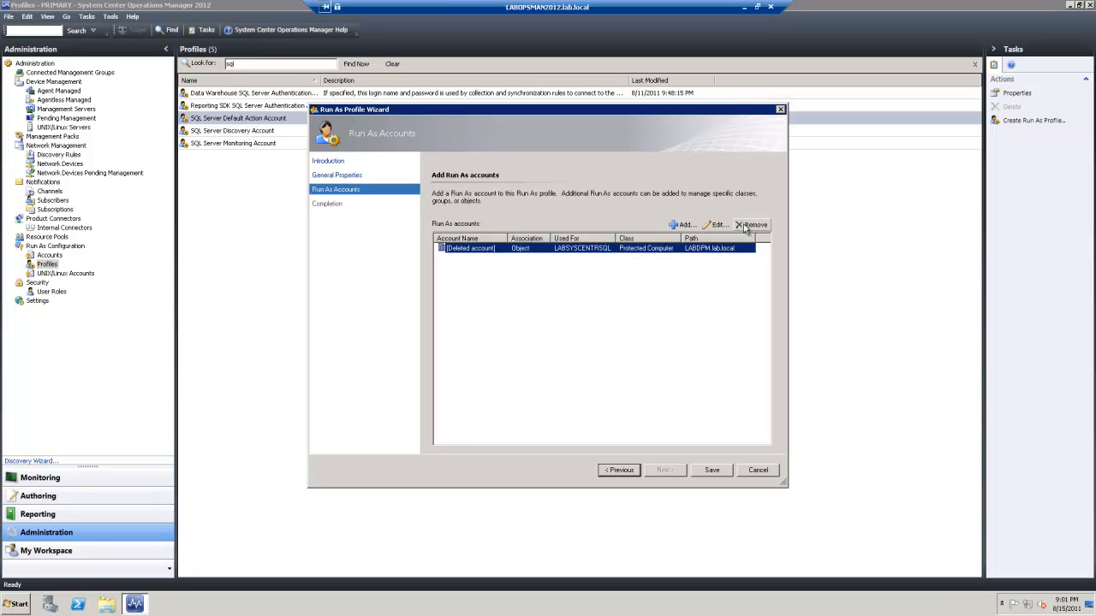
{"action": "left_click", "coordinate": [751, 224]}
Add SQLDefaultAction to the profile, targeted at LABSYSCENTRSQL.lab.local, and save
{"action": "left_click", "coordinate": [689, 226]}
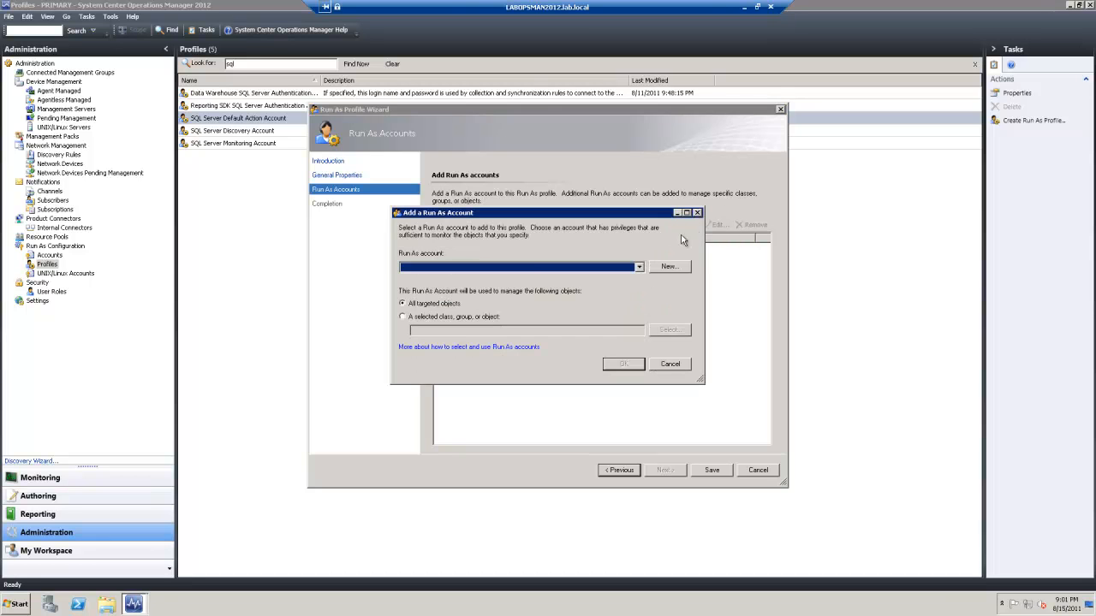
{"action": "left_click", "coordinate": [637, 269]}
{"action": "left_click", "coordinate": [474, 330]}
{"action": "left_click", "coordinate": [413, 317]}
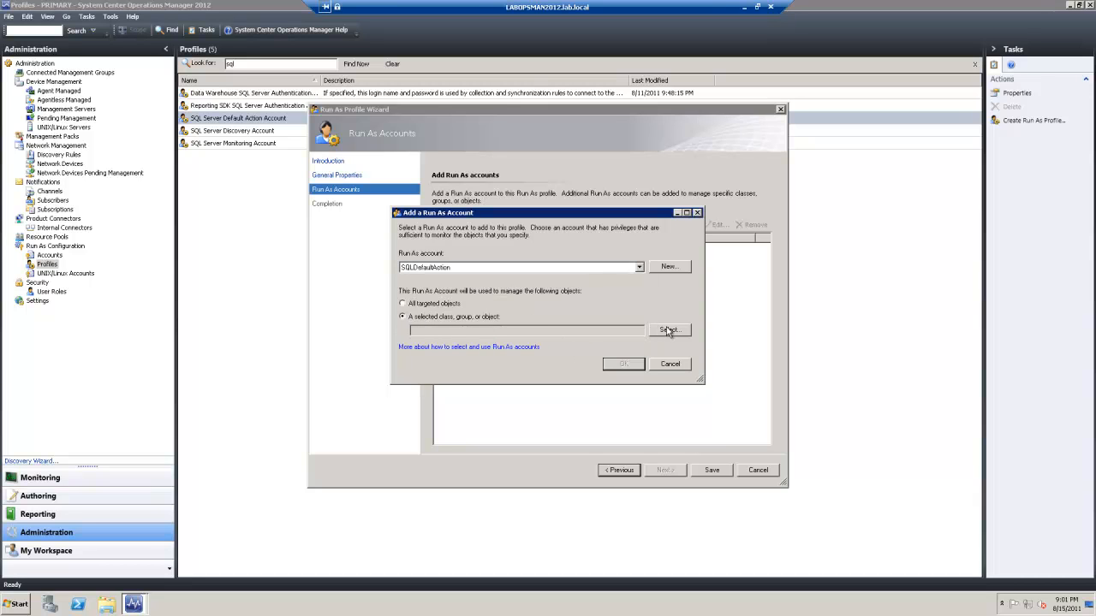
{"action": "left_click", "coordinate": [668, 330]}
{"action": "left_click", "coordinate": [679, 368]}
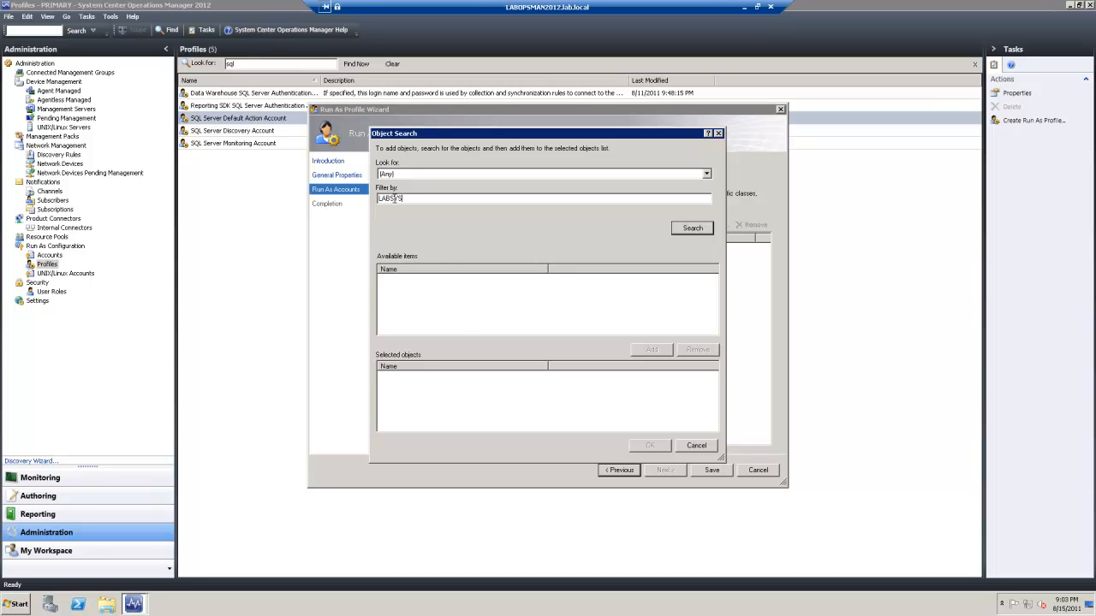
{"action": "key", "text": "Return"}
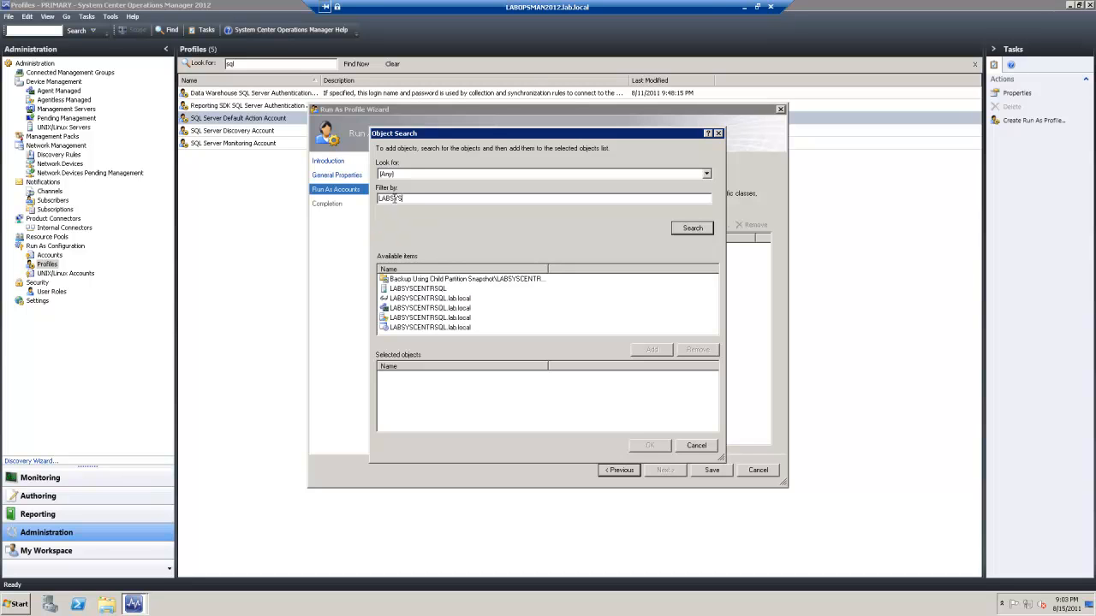
{"action": "double_click", "coordinate": [431, 318]}
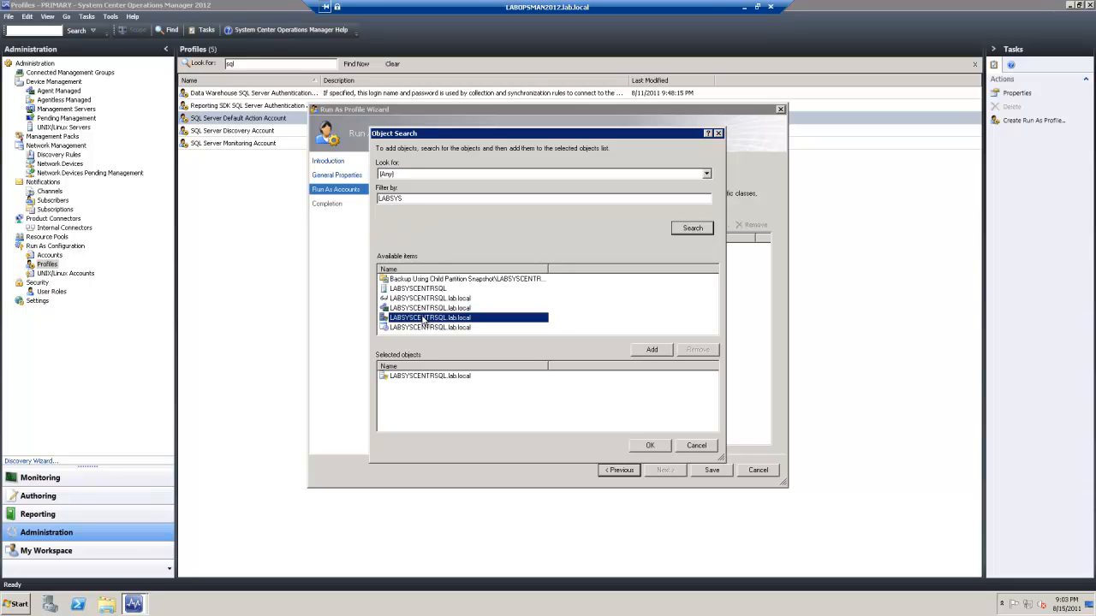
{"action": "left_click", "coordinate": [640, 448]}
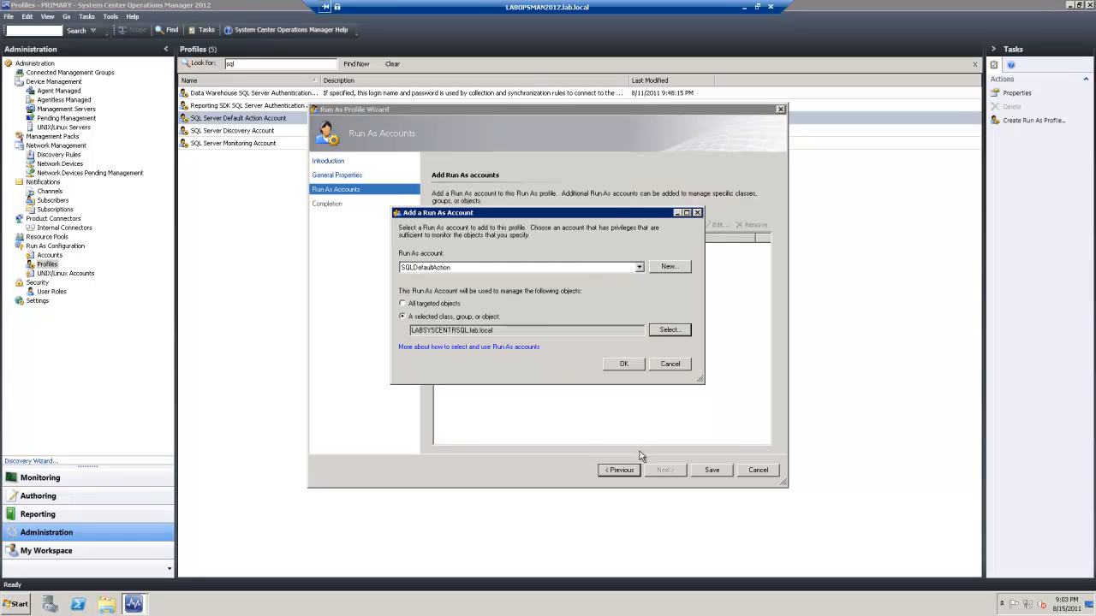
{"action": "left_click", "coordinate": [622, 365]}
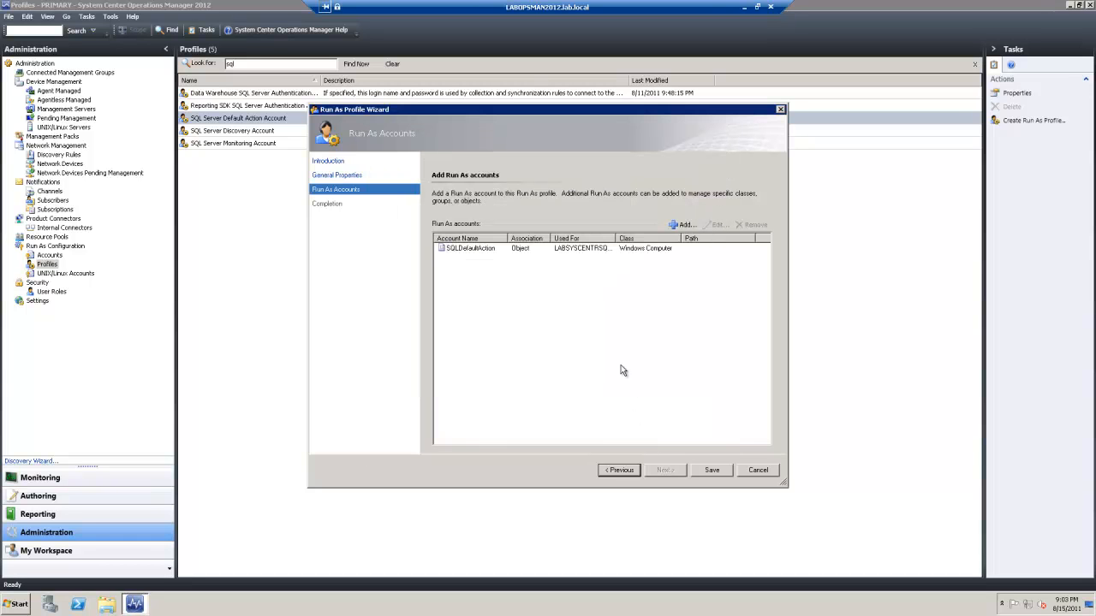
{"action": "left_click", "coordinate": [709, 473]}
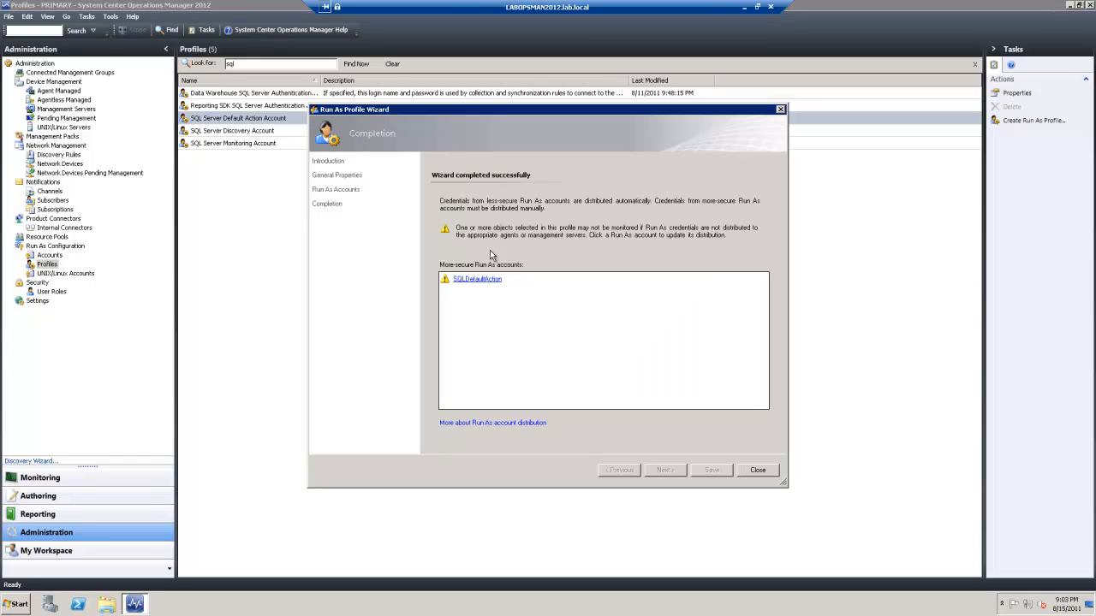
Distribute SQLDefaultAction's credentials to LABSYSCENTRSQL.lab.local and close the profile wizard
{"action": "left_click", "coordinate": [476, 280]}
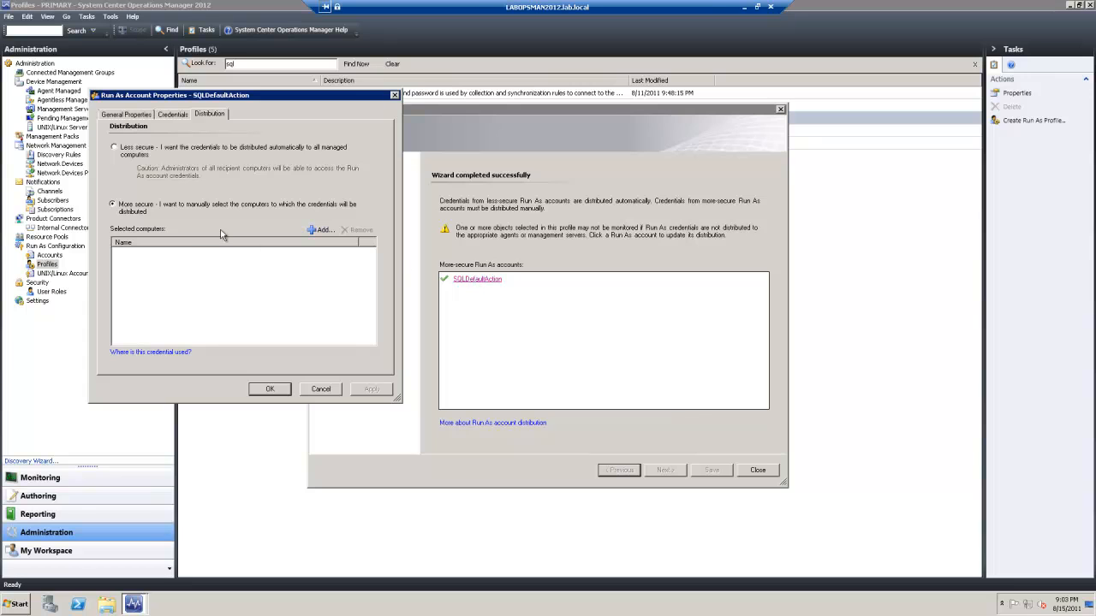
{"action": "left_click", "coordinate": [322, 229]}
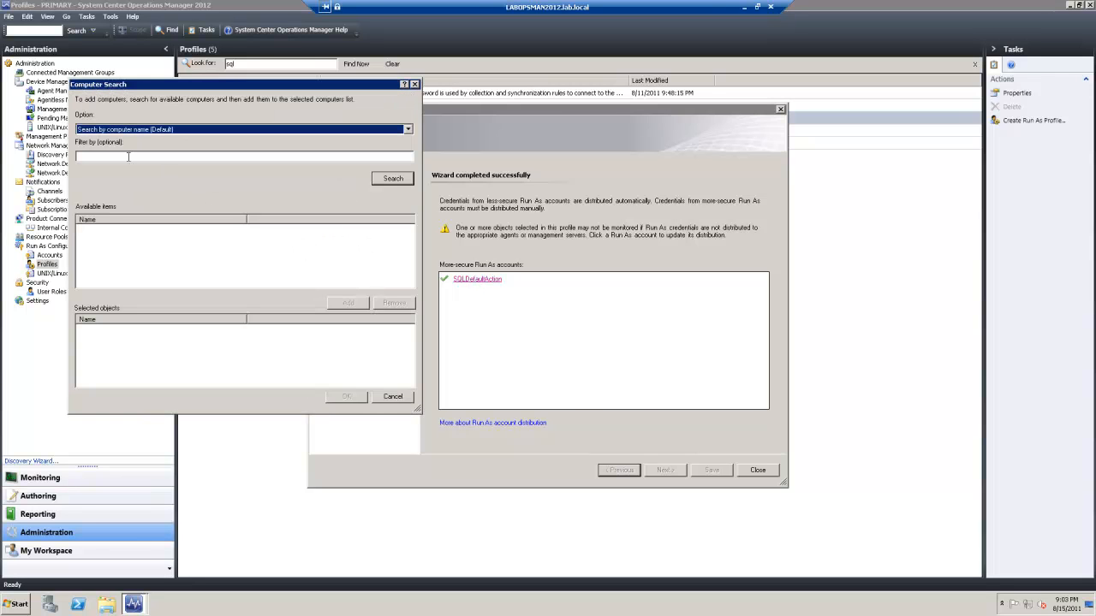
{"action": "left_click", "coordinate": [128, 156]}
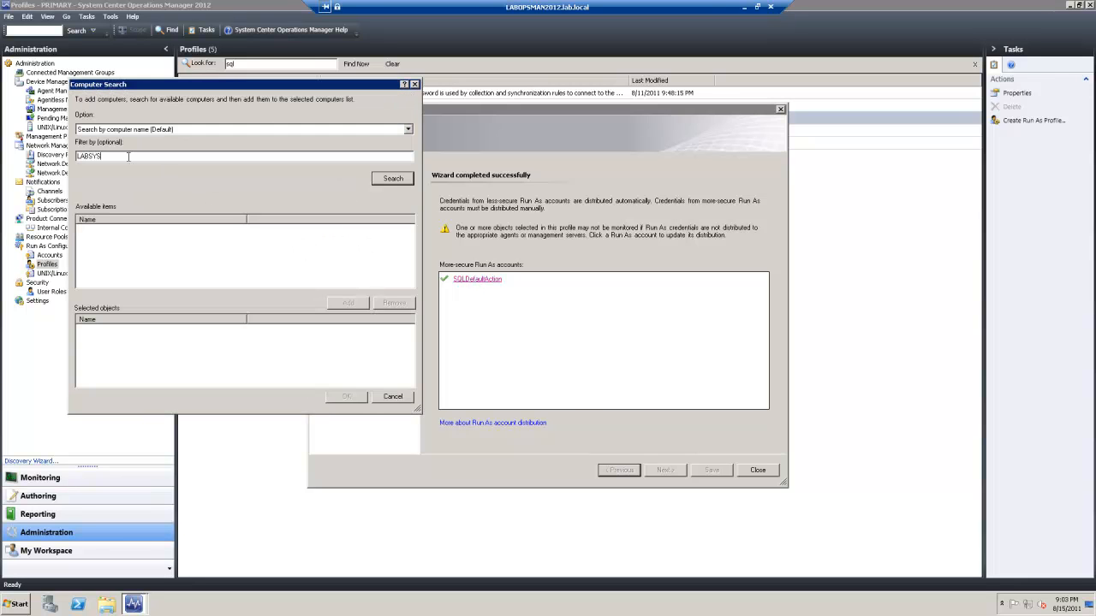
{"action": "left_click", "coordinate": [392, 178]}
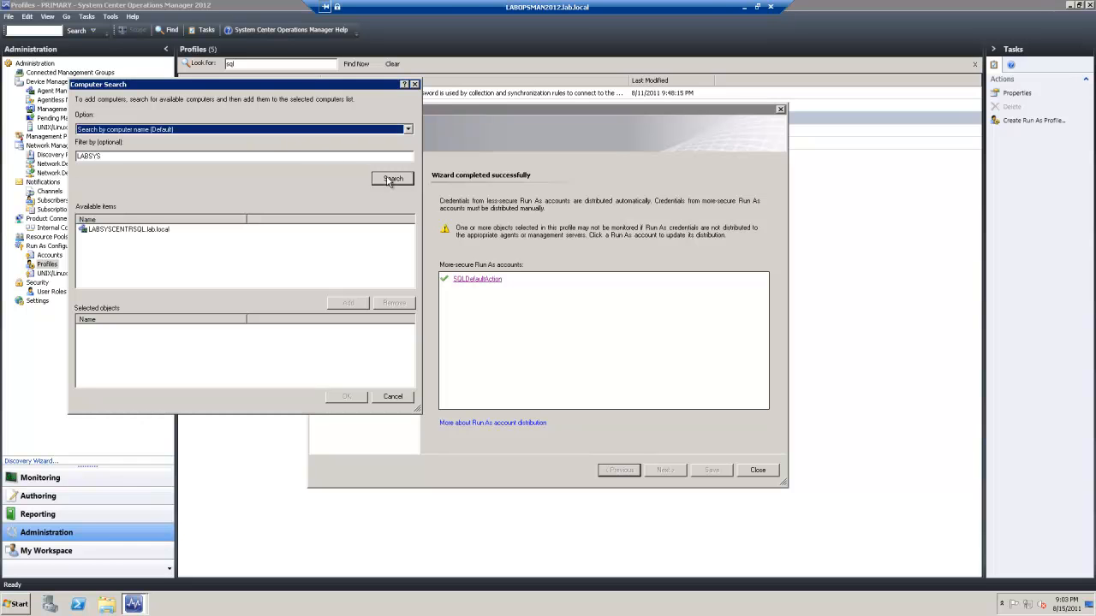
{"action": "double_click", "coordinate": [128, 229]}
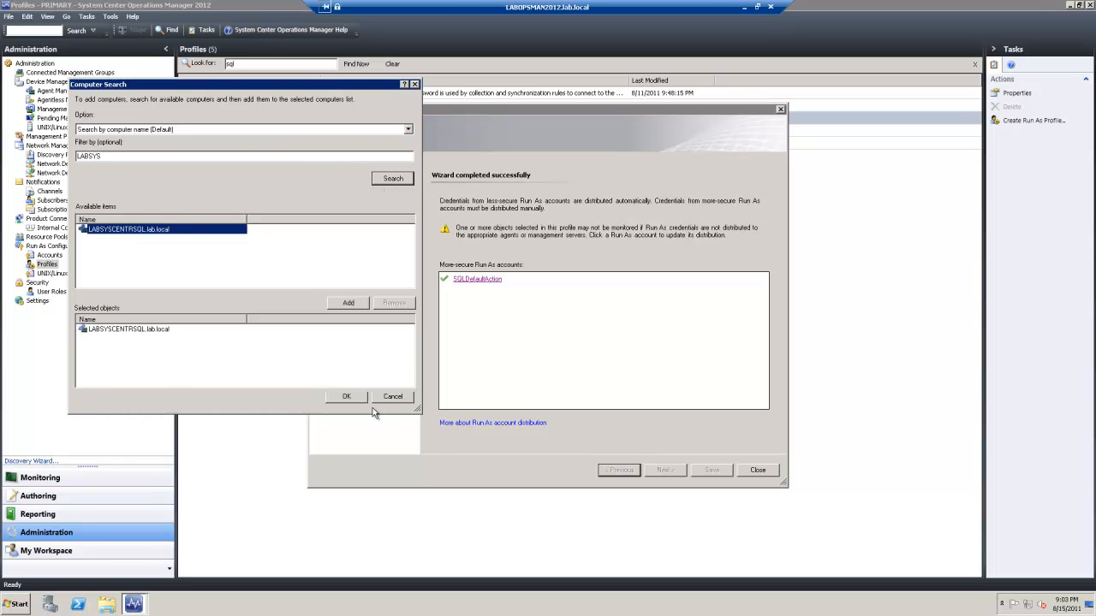
{"action": "left_click", "coordinate": [344, 397]}
{"action": "left_click", "coordinate": [366, 391]}
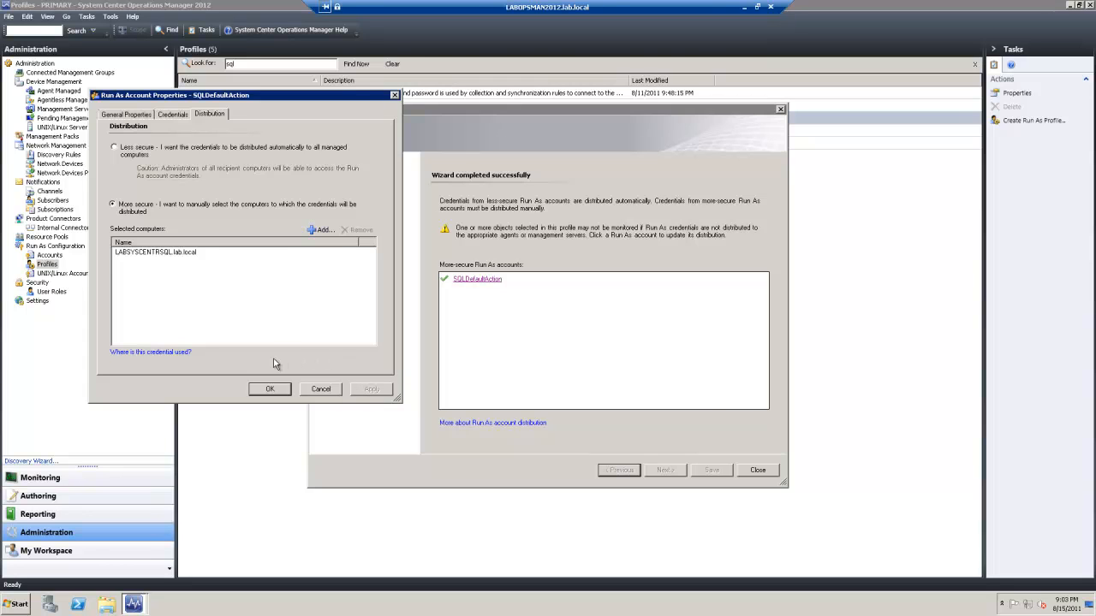
{"action": "left_click", "coordinate": [263, 388]}
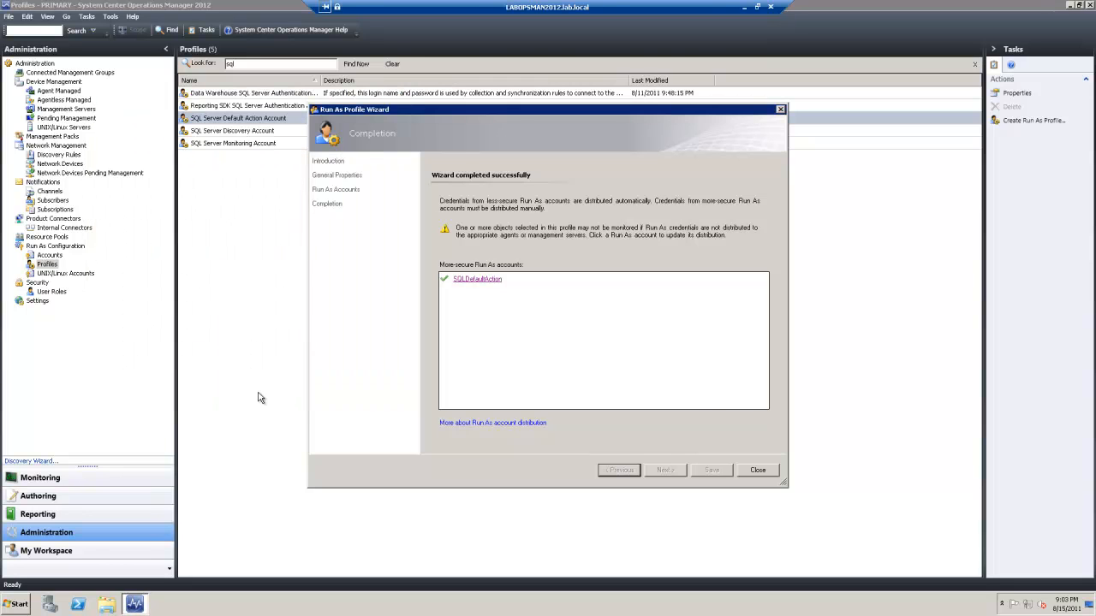
{"action": "left_click", "coordinate": [758, 470]}
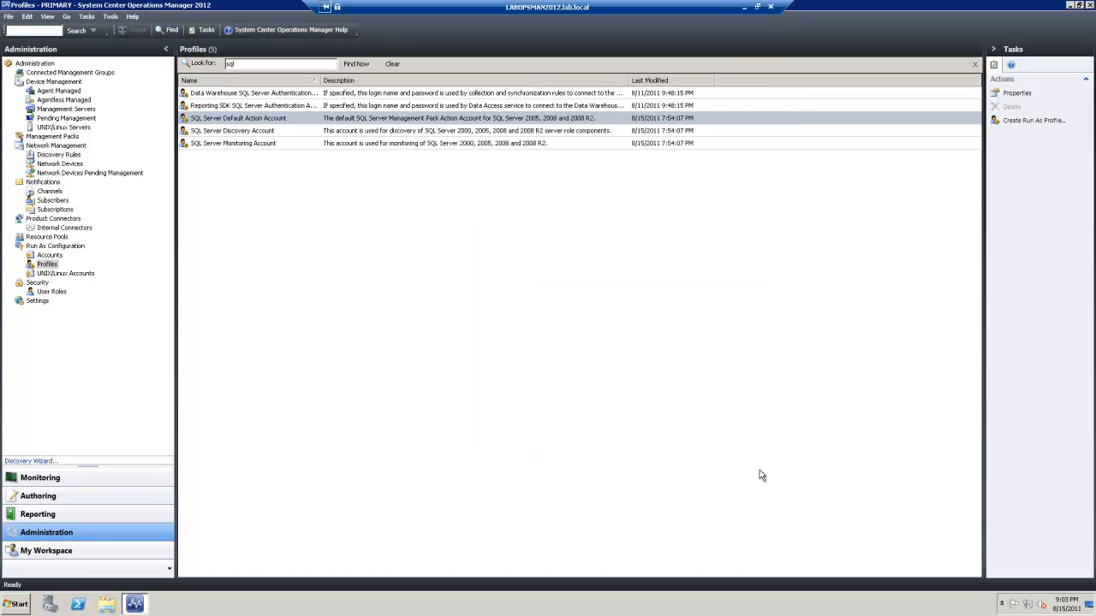
Open the SQL Server Discovery Account profile and choose SQLDiscovery as its Run As account
{"action": "double_click", "coordinate": [262, 132]}
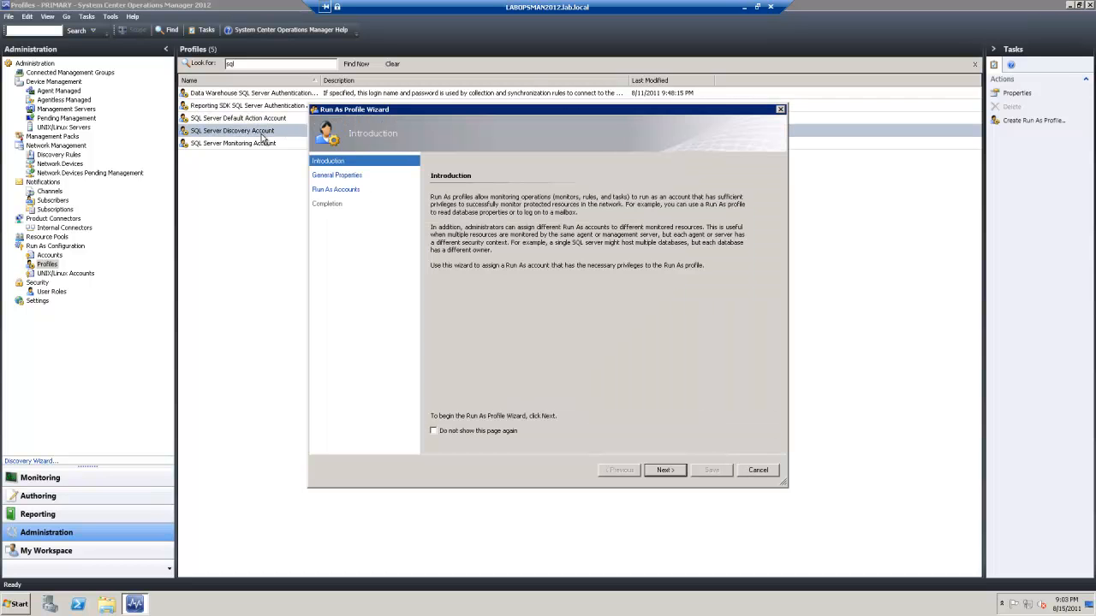
{"action": "left_click", "coordinate": [665, 470]}
{"action": "left_click", "coordinate": [665, 471]}
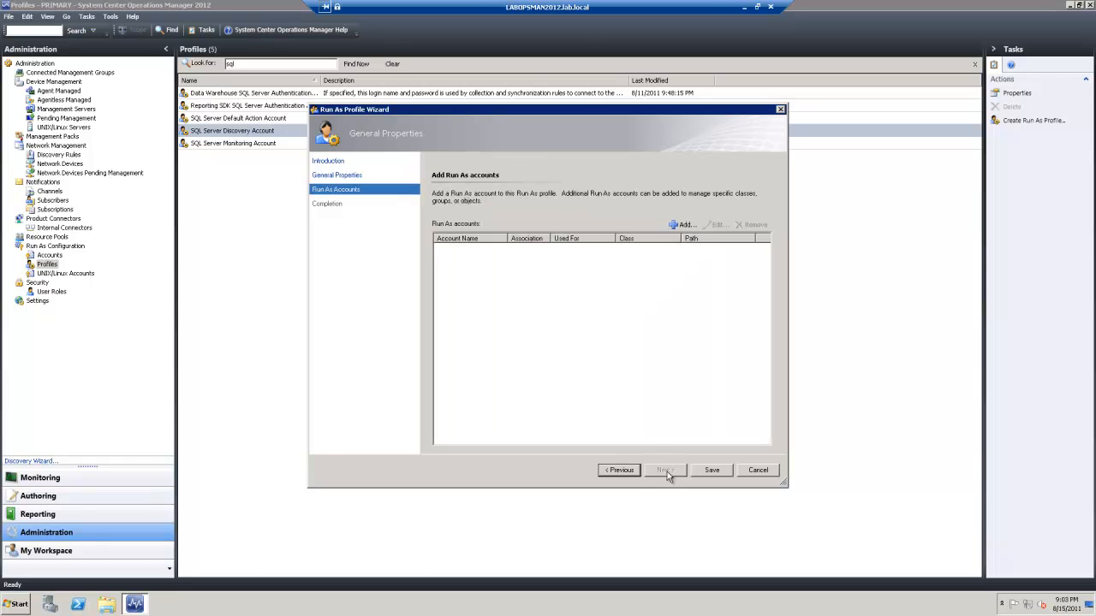
{"action": "left_click", "coordinate": [686, 225]}
{"action": "left_click", "coordinate": [492, 268]}
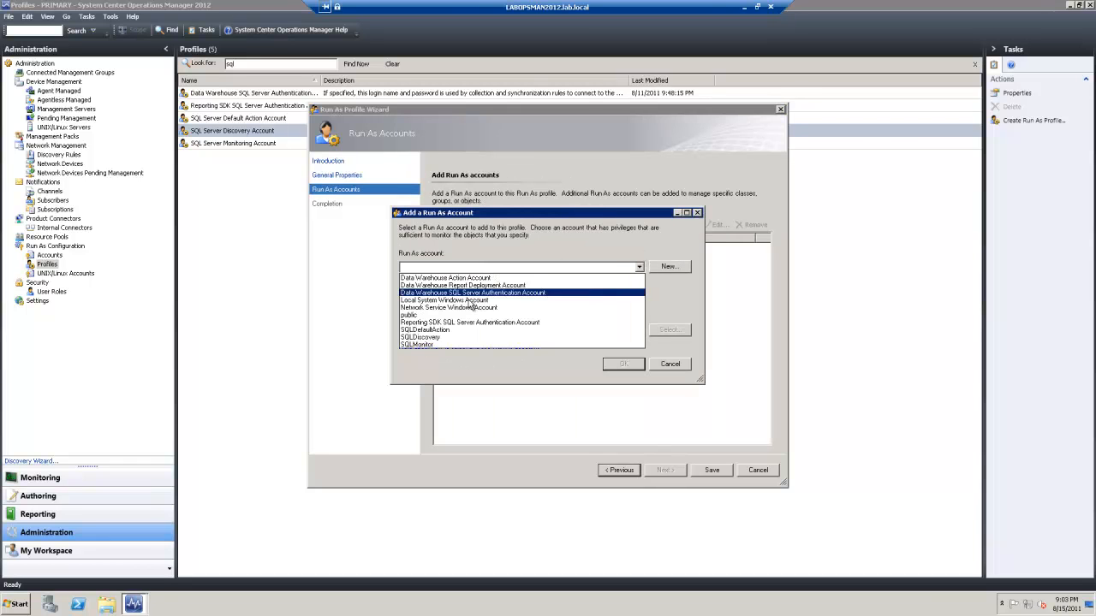
{"action": "left_click", "coordinate": [436, 341]}
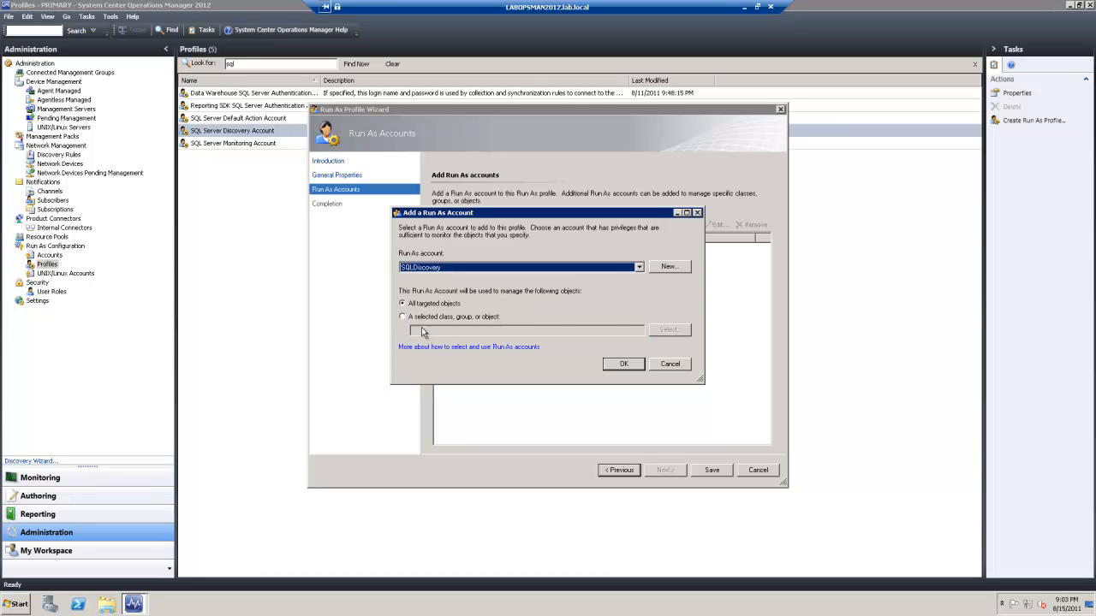
Target SQLDiscovery at the LABSYSCENTRSQL.lab.local object and save the profile
{"action": "left_click", "coordinate": [411, 317]}
{"action": "left_click", "coordinate": [673, 332]}
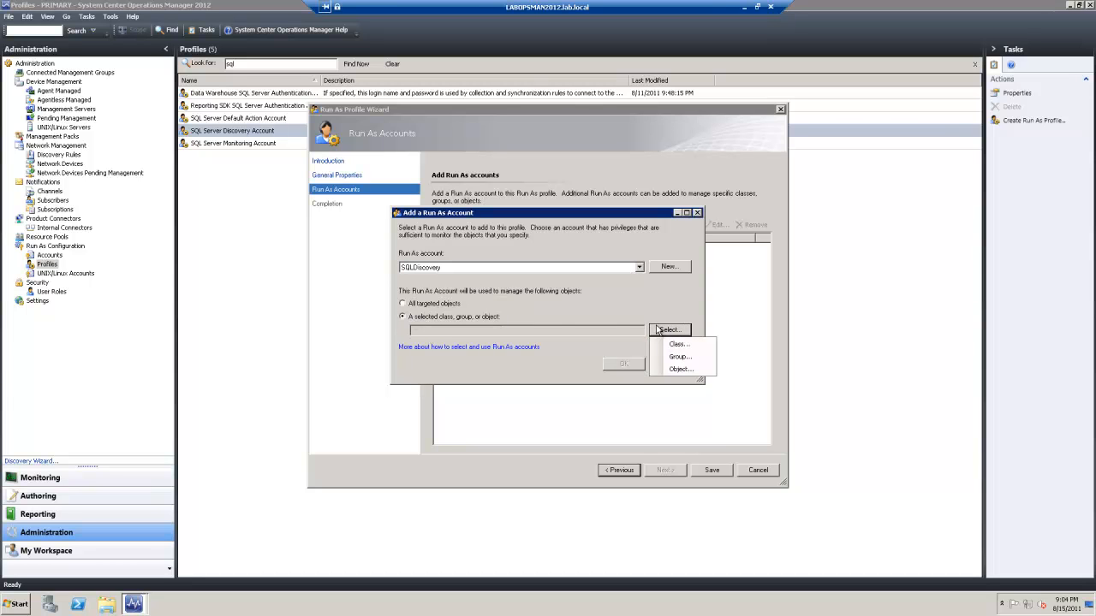
{"action": "left_click", "coordinate": [679, 373]}
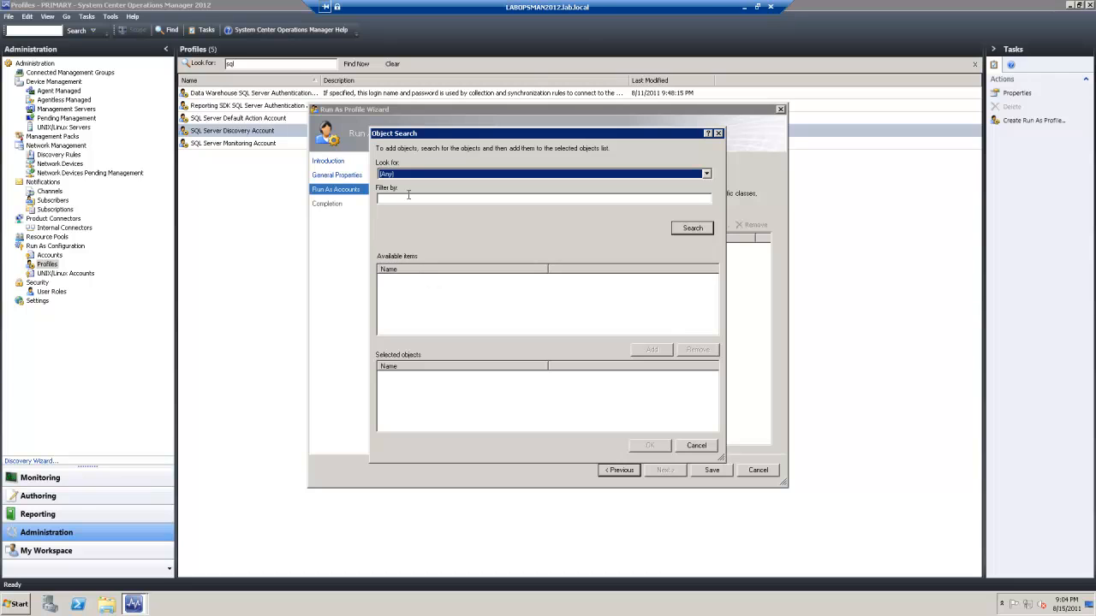
{"action": "left_click", "coordinate": [383, 201]}
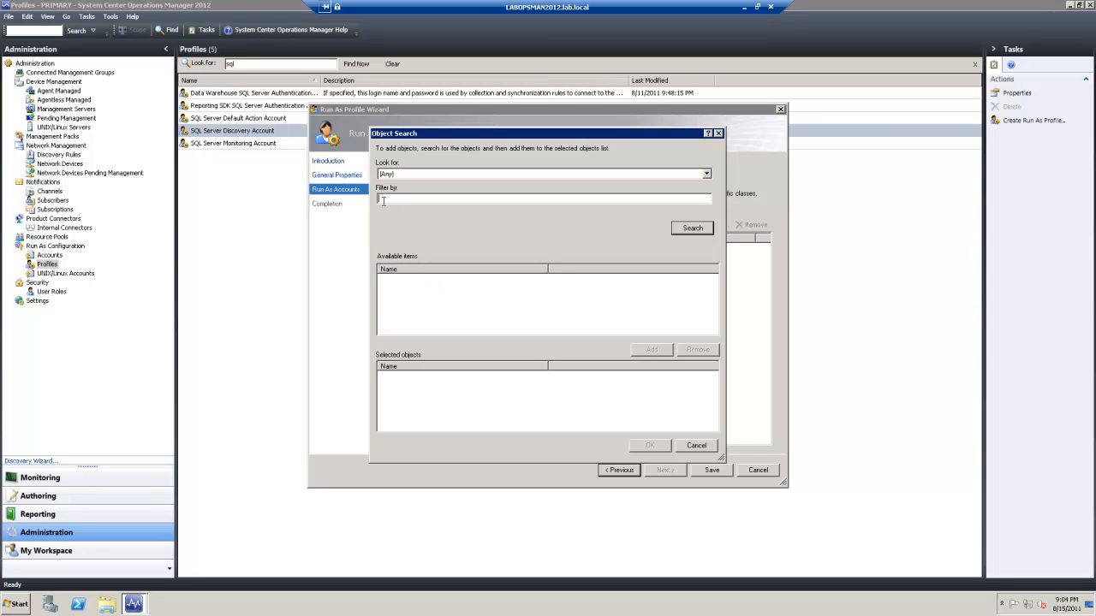
{"action": "left_click", "coordinate": [686, 232]}
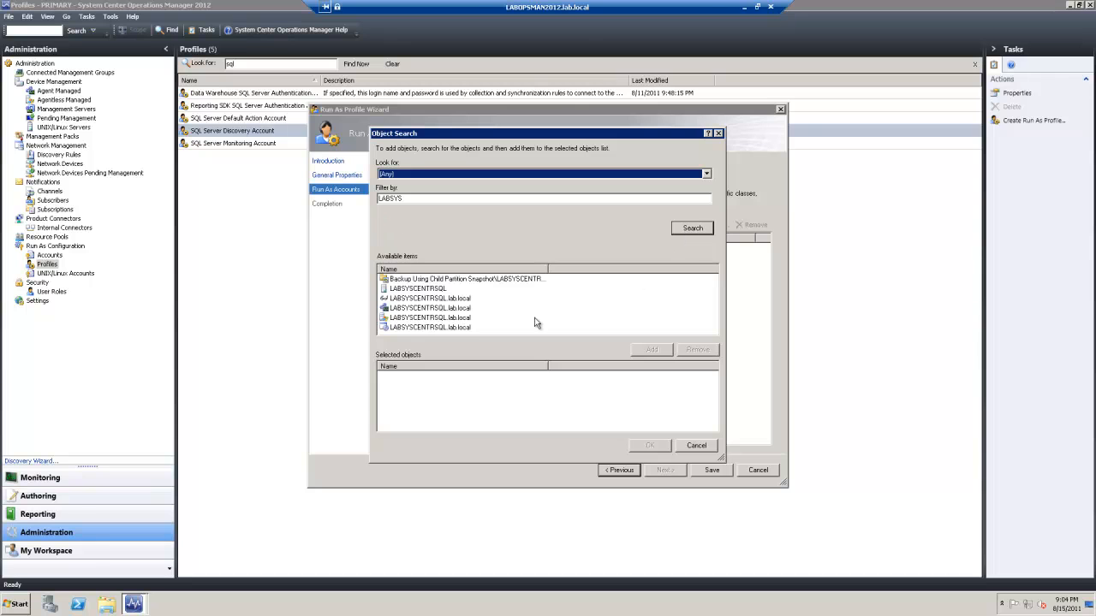
{"action": "double_click", "coordinate": [423, 318]}
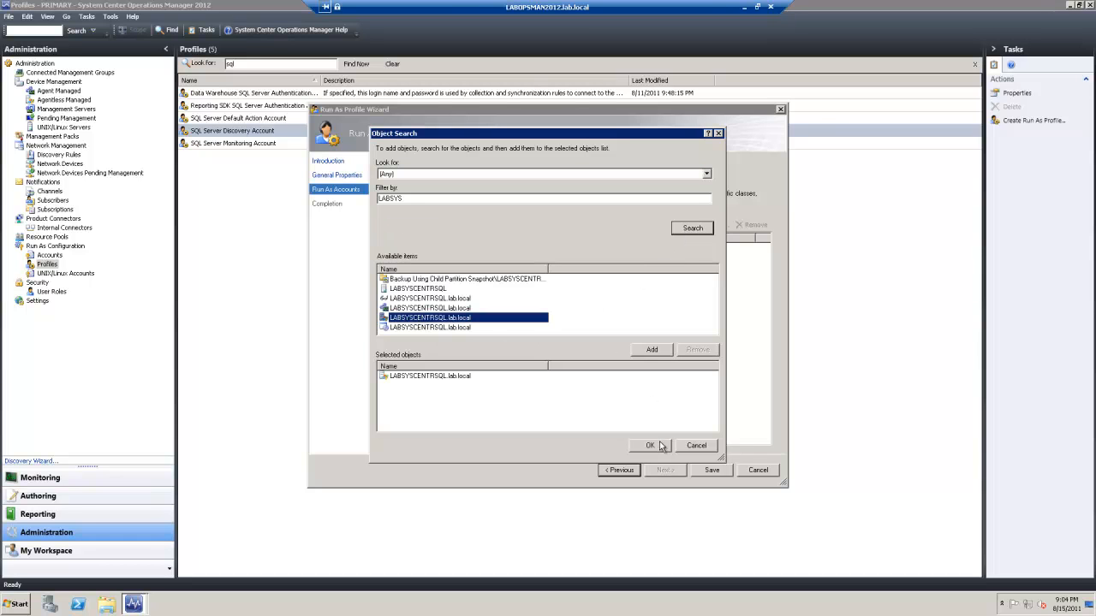
{"action": "left_click", "coordinate": [649, 445]}
{"action": "left_click", "coordinate": [627, 369]}
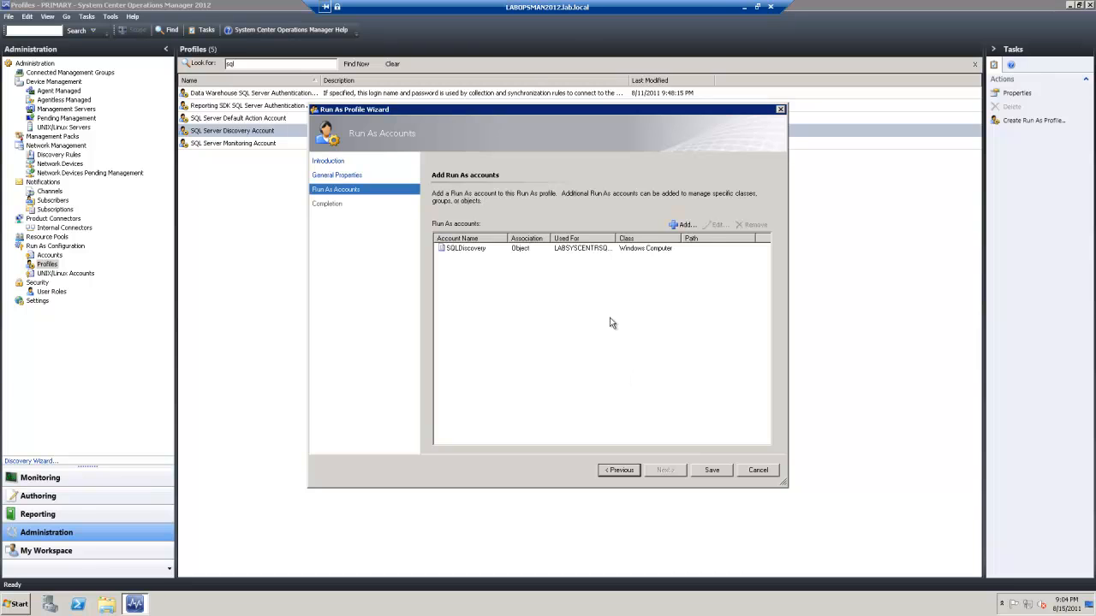
{"action": "left_click", "coordinate": [711, 470]}
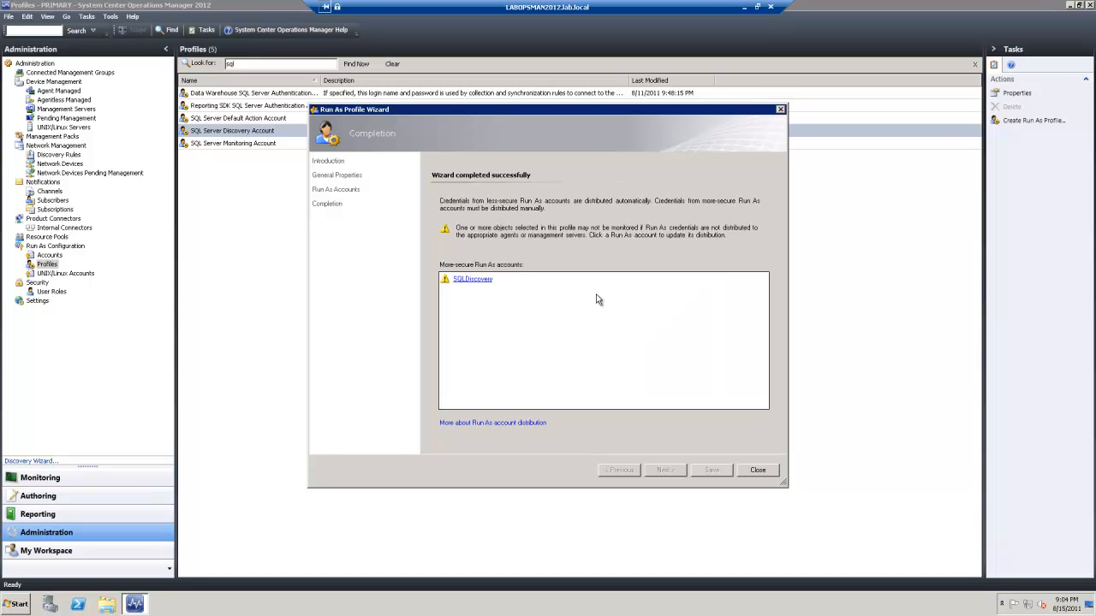
Distribute SQLDiscovery's credentials to LABSYSCENTRSQL.lab.local, found by searching 'labsys', and close the wizard
{"action": "left_click", "coordinate": [472, 279]}
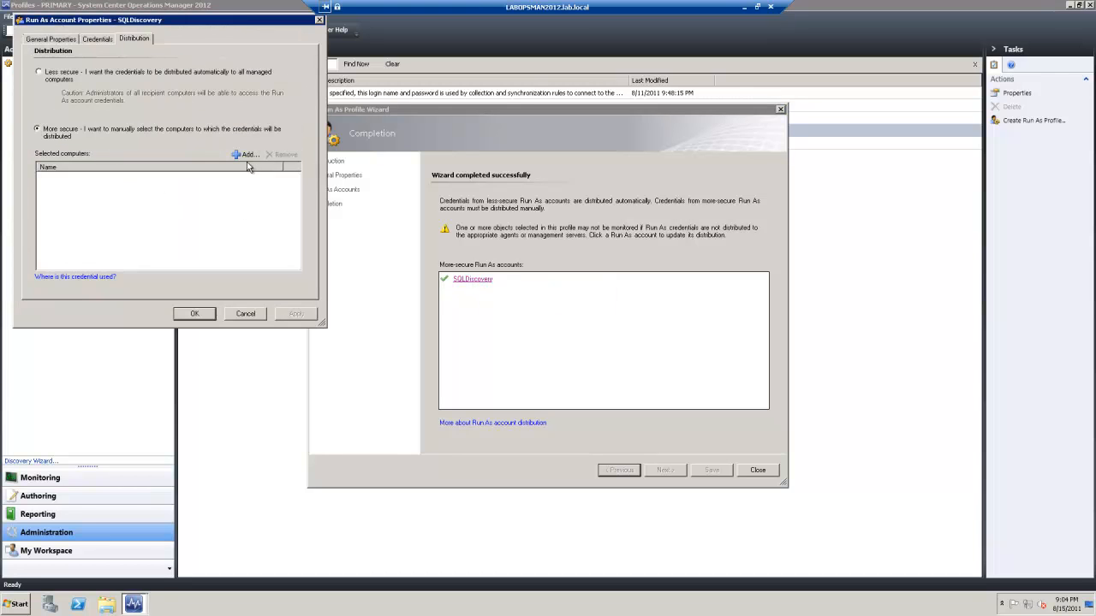
{"action": "left_click", "coordinate": [247, 159]}
{"action": "left_click", "coordinate": [96, 80]}
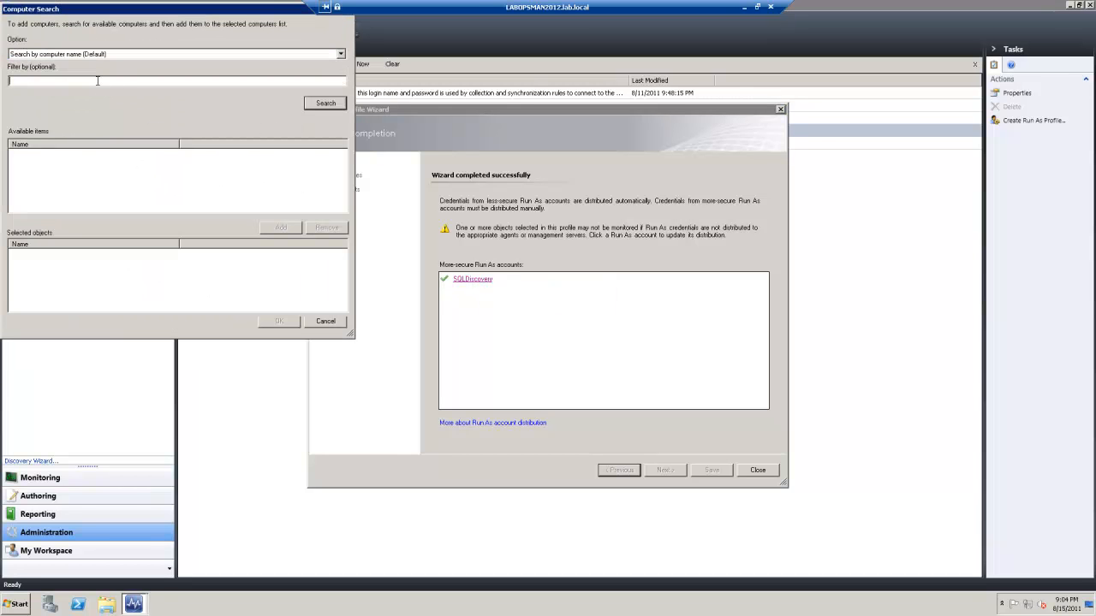
{"action": "type", "text": "labsys"}
{"action": "key", "text": "Return"}
{"action": "double_click", "coordinate": [72, 155]}
{"action": "left_click", "coordinate": [289, 321]}
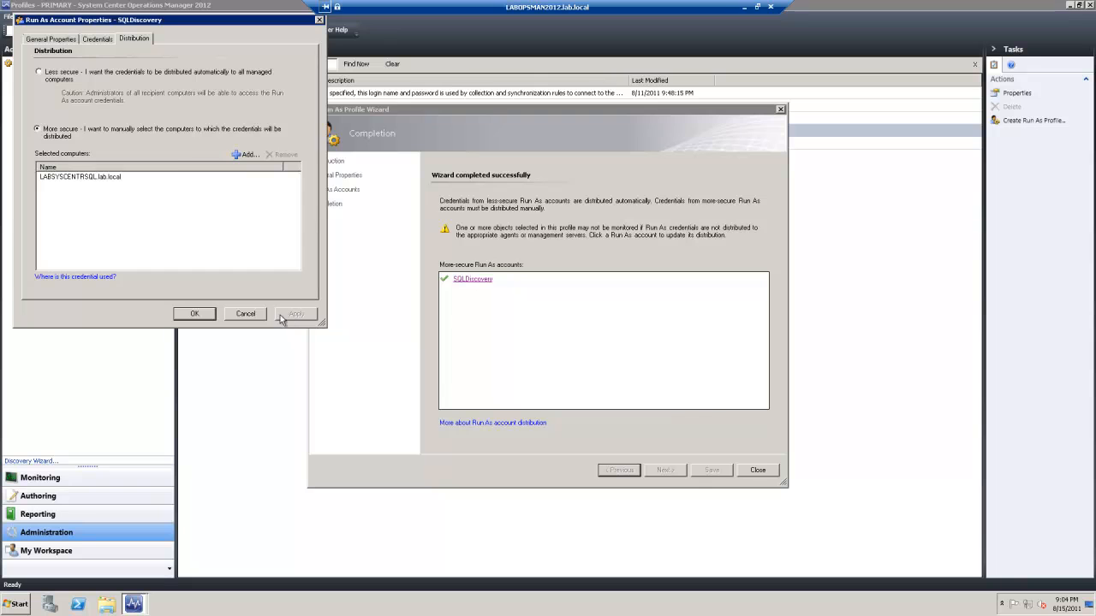
{"action": "left_click", "coordinate": [196, 317]}
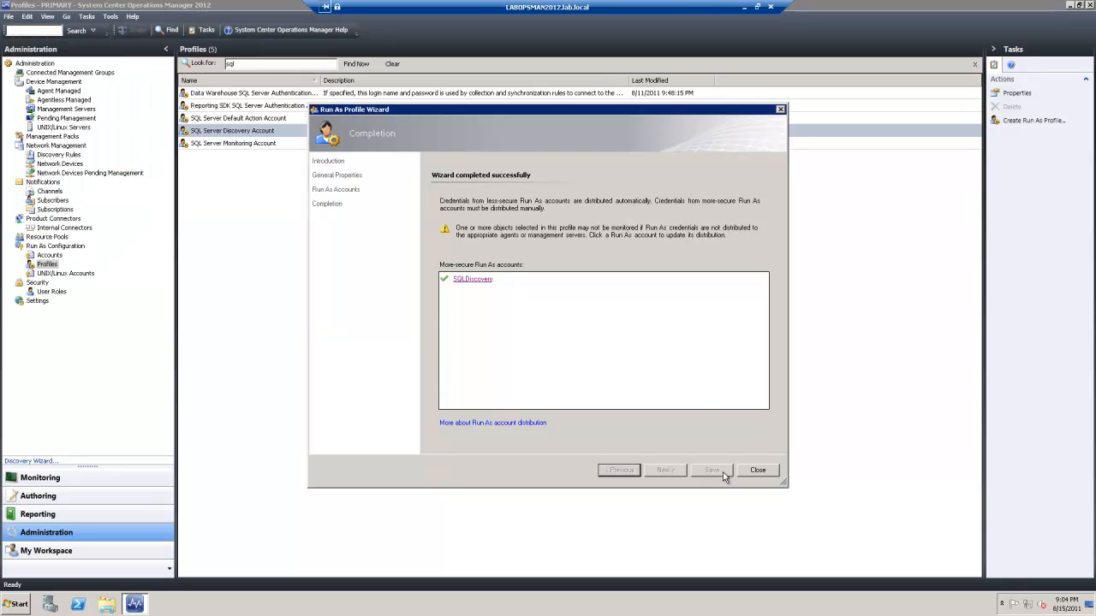
{"action": "left_click", "coordinate": [757, 471]}
Add SQLMonitor as a Run As account in the SQL Server Monitoring Account profile
{"action": "left_click", "coordinate": [256, 144]}
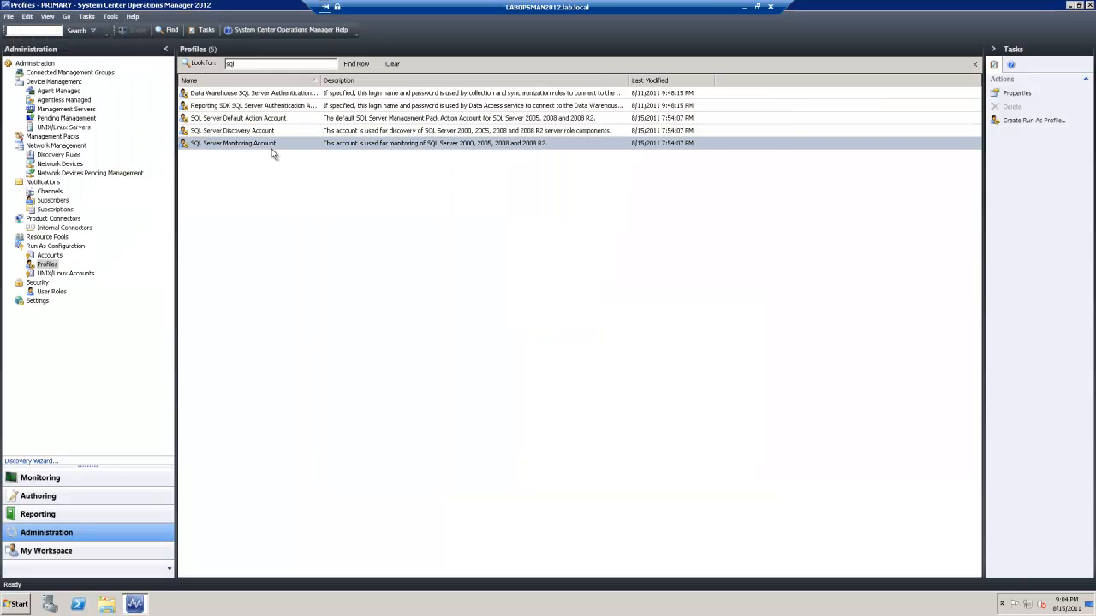
{"action": "double_click", "coordinate": [272, 147]}
{"action": "left_click", "coordinate": [661, 470]}
{"action": "left_click", "coordinate": [665, 470]}
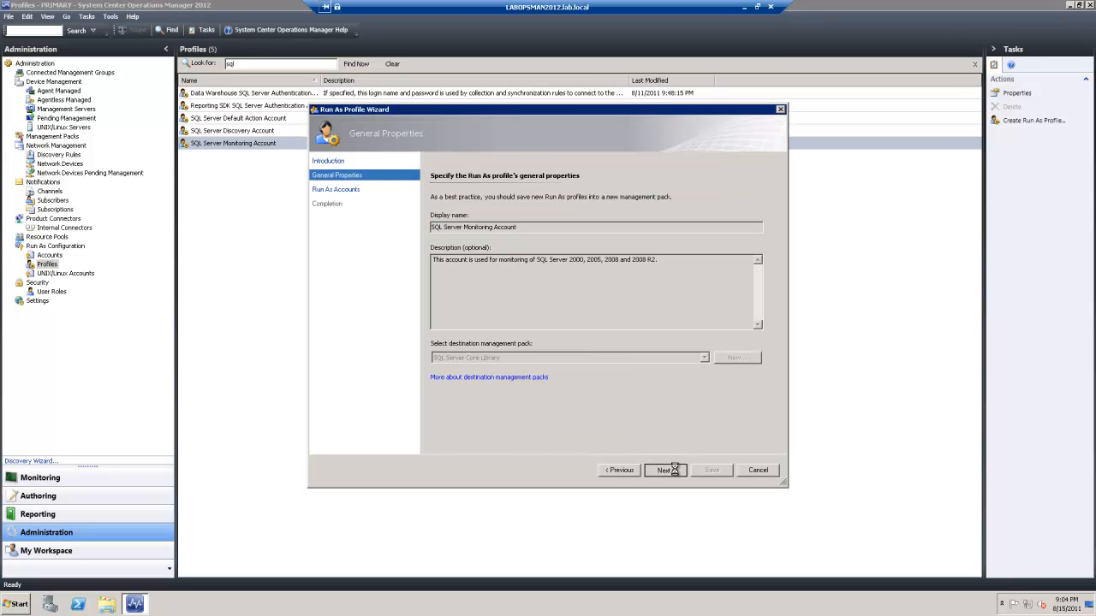
{"action": "left_click", "coordinate": [685, 225]}
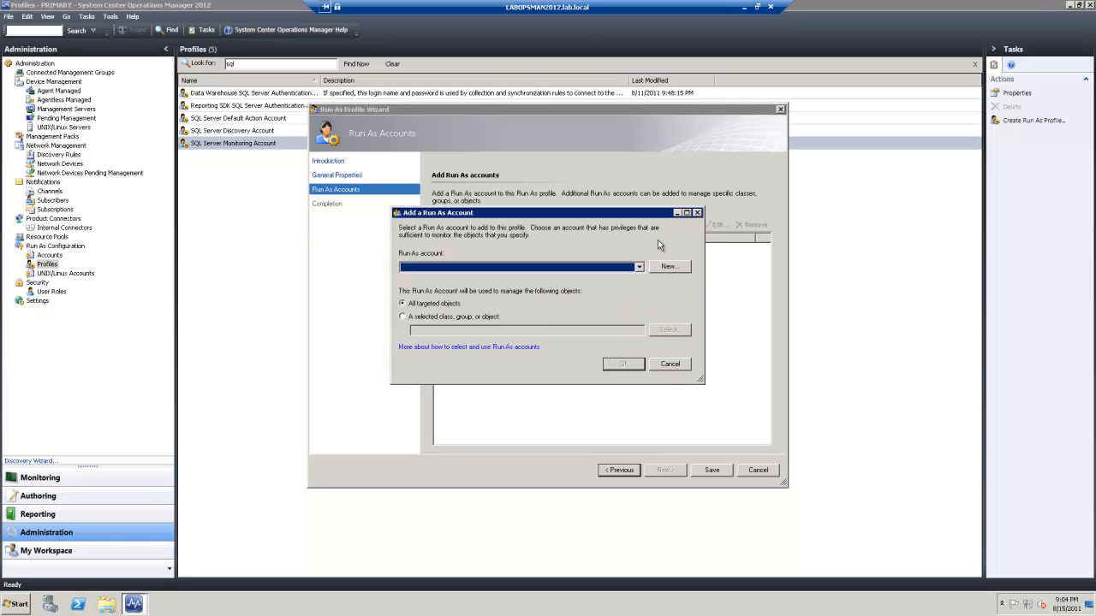
{"action": "left_click", "coordinate": [474, 268]}
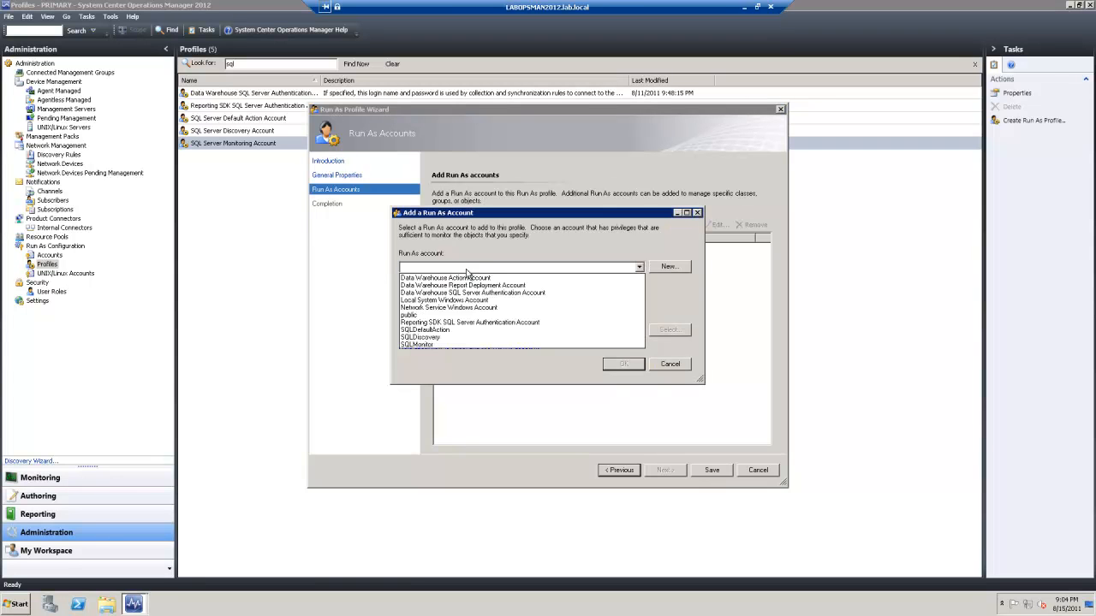
{"action": "left_click", "coordinate": [429, 346]}
{"action": "left_click", "coordinate": [624, 364]}
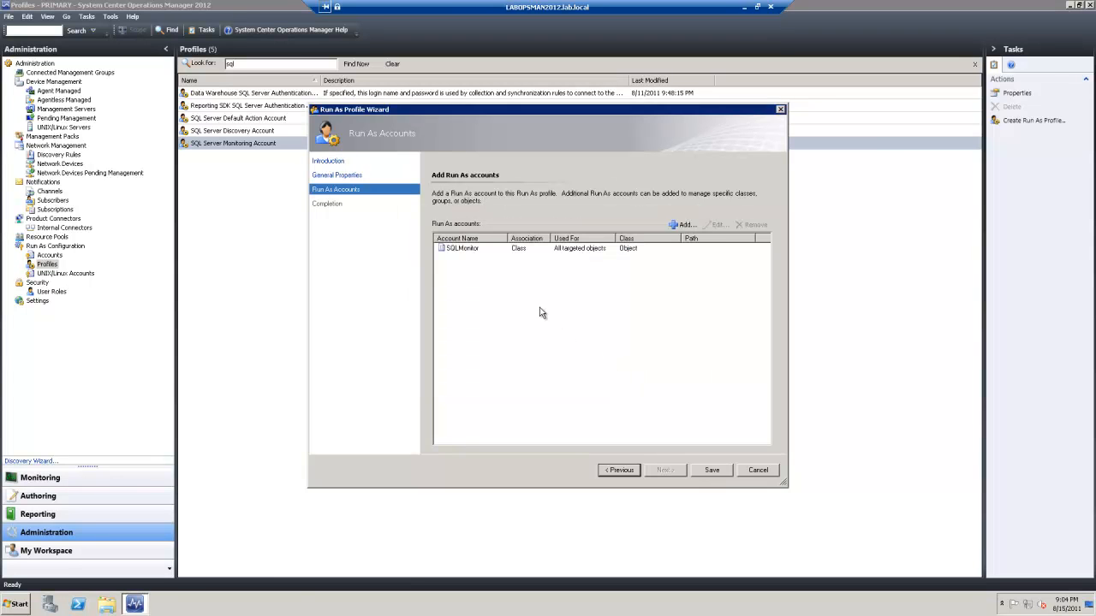
Retarget SQLMonitor to the LABSYSCENTRSQL.lab.local object and save the profile
{"action": "left_click", "coordinate": [593, 249]}
{"action": "left_click", "coordinate": [715, 225]}
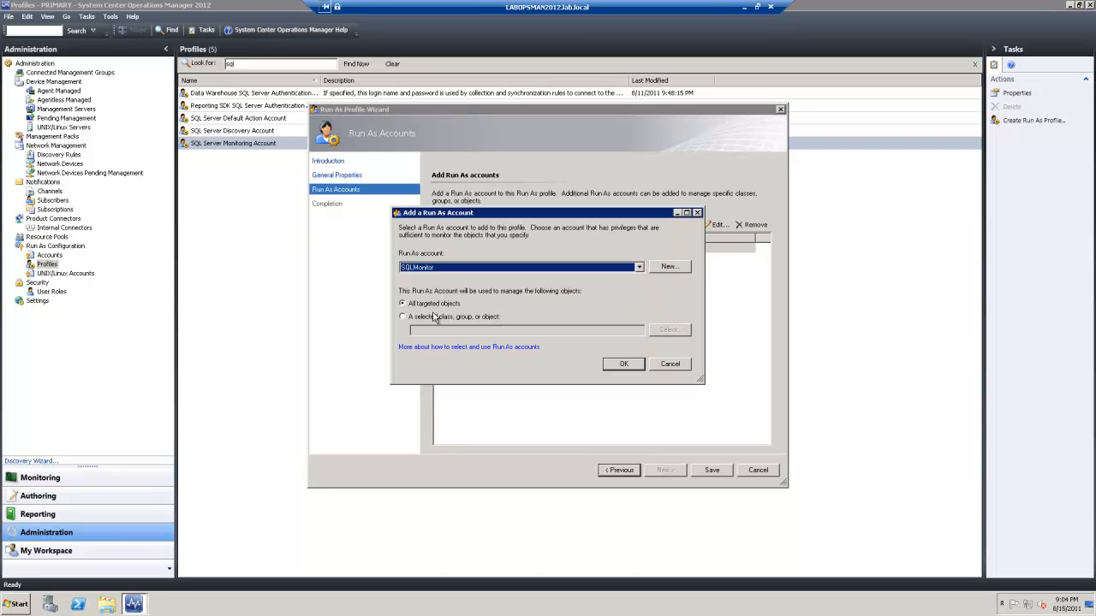
{"action": "left_click", "coordinate": [436, 316]}
{"action": "left_click", "coordinate": [669, 330]}
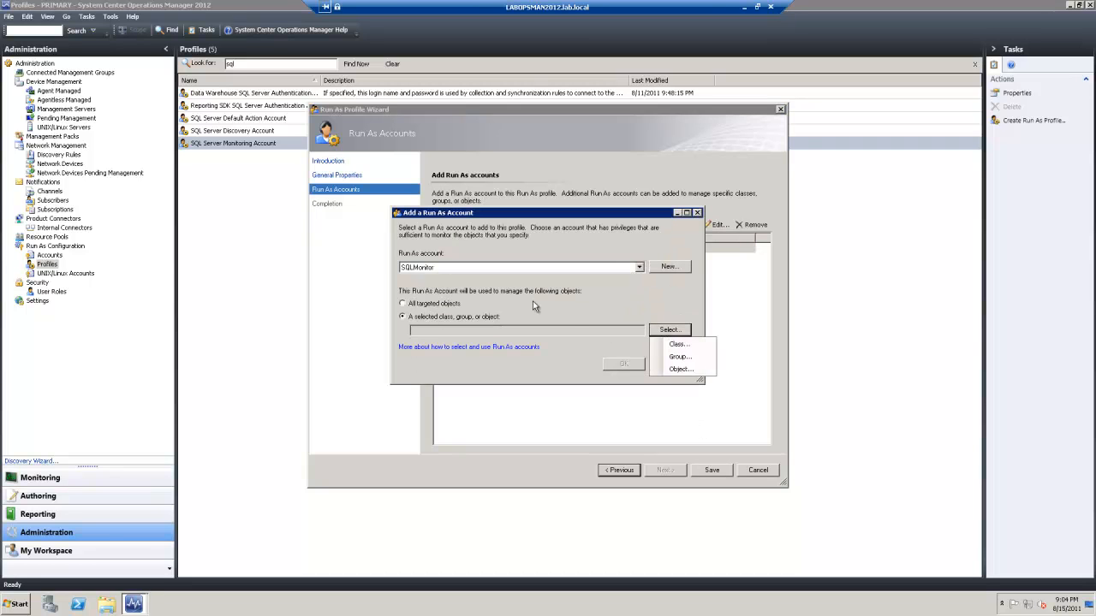
{"action": "left_click", "coordinate": [678, 369]}
{"action": "left_click", "coordinate": [413, 199]}
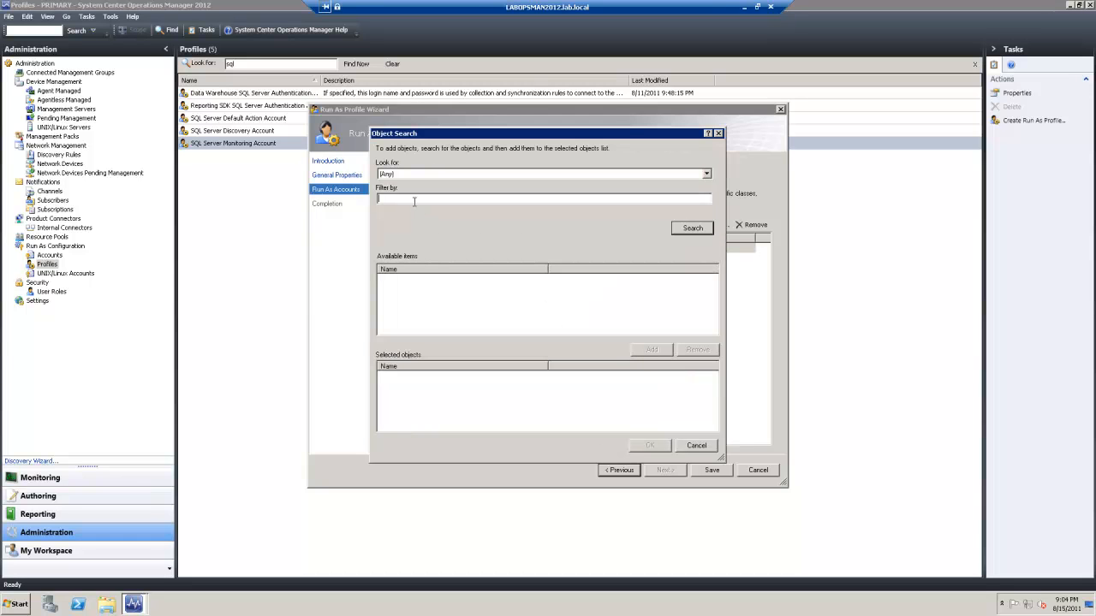
{"action": "key", "text": "Return"}
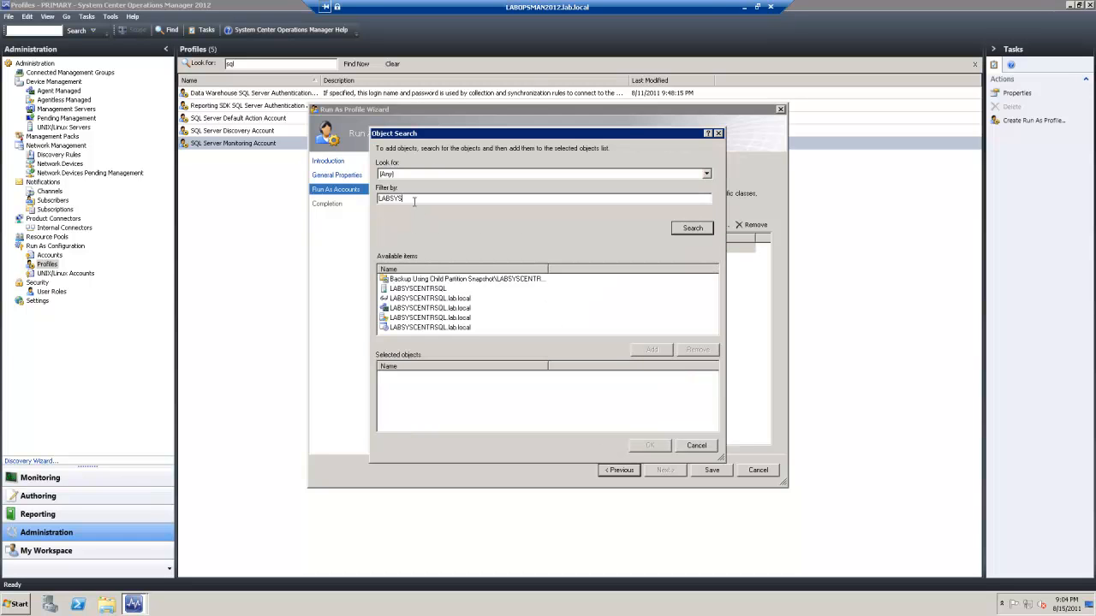
{"action": "left_click", "coordinate": [420, 318]}
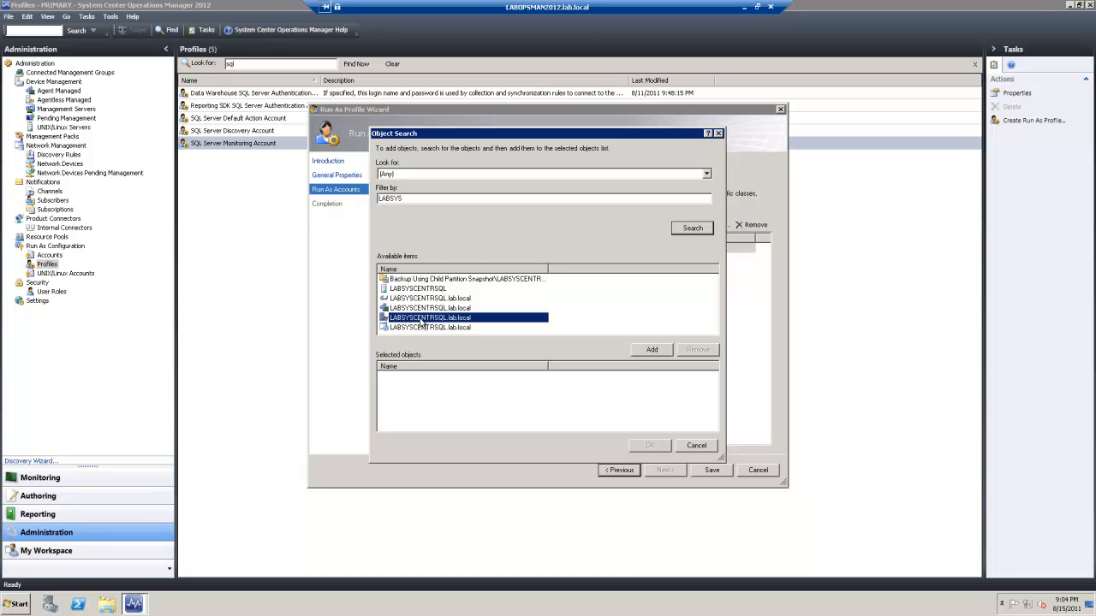
{"action": "left_click", "coordinate": [652, 350]}
{"action": "left_click", "coordinate": [650, 446]}
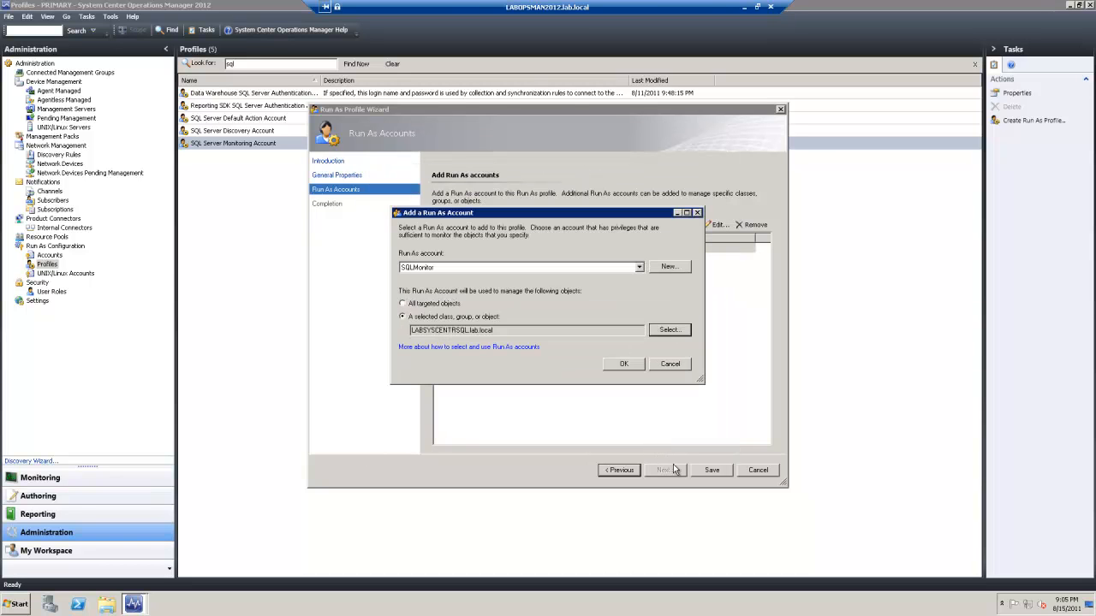
{"action": "left_click", "coordinate": [634, 366]}
{"action": "left_click", "coordinate": [712, 470]}
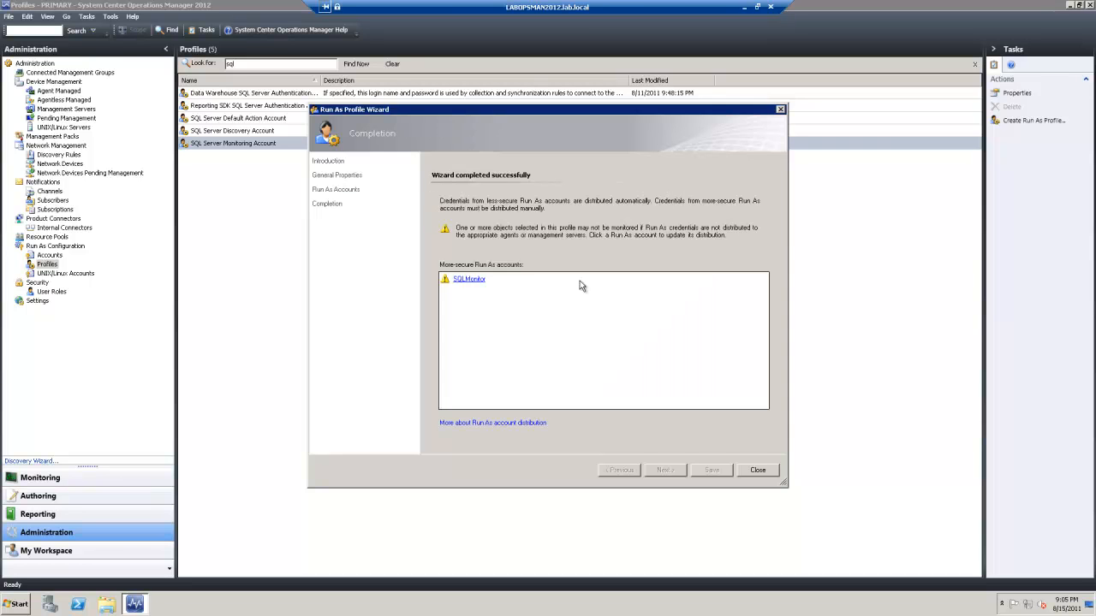
Add LABSYSCENTRSQL.lab.local to SQLMonitor's credential distribution, apply, and close the profile wizard
{"action": "left_click", "coordinate": [475, 280]}
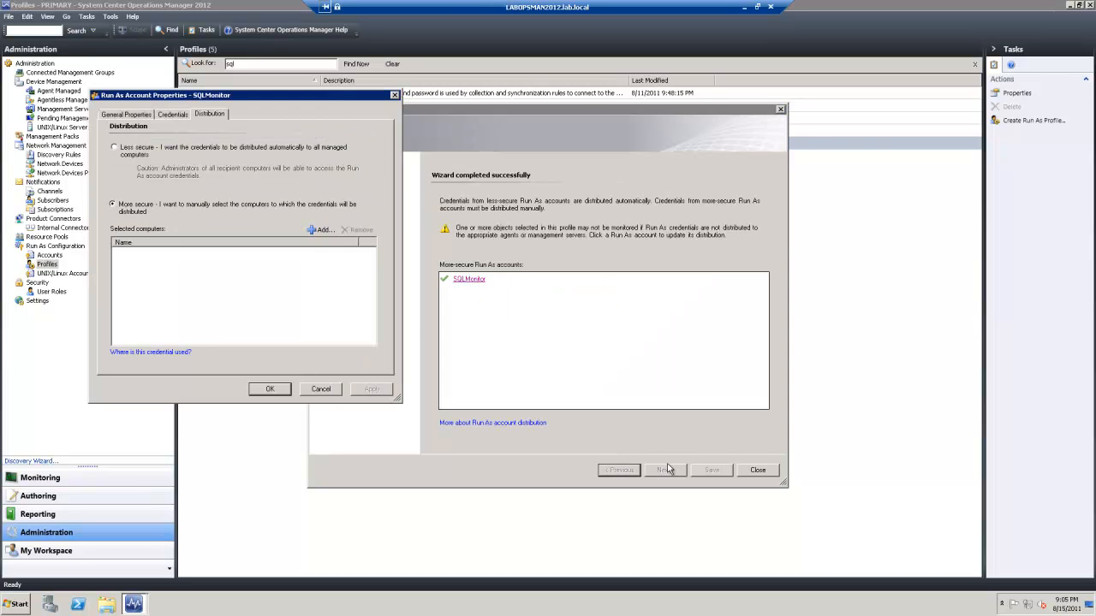
{"action": "left_click", "coordinate": [322, 230]}
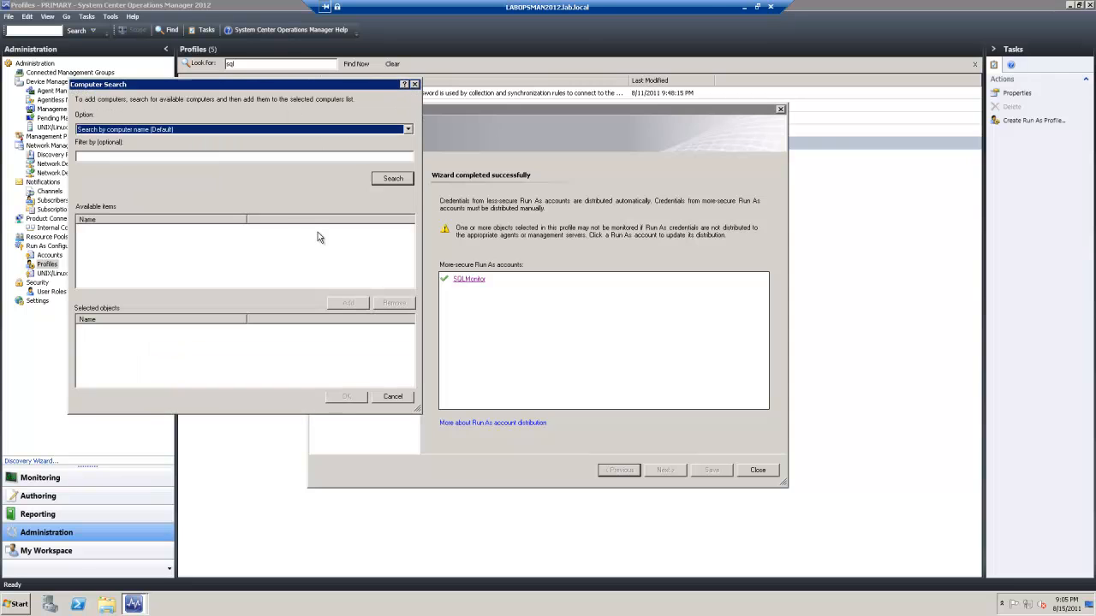
{"action": "left_click", "coordinate": [88, 158]}
{"action": "type", "text": "LABSYS"}
{"action": "key", "text": "Return"}
{"action": "double_click", "coordinate": [159, 230]}
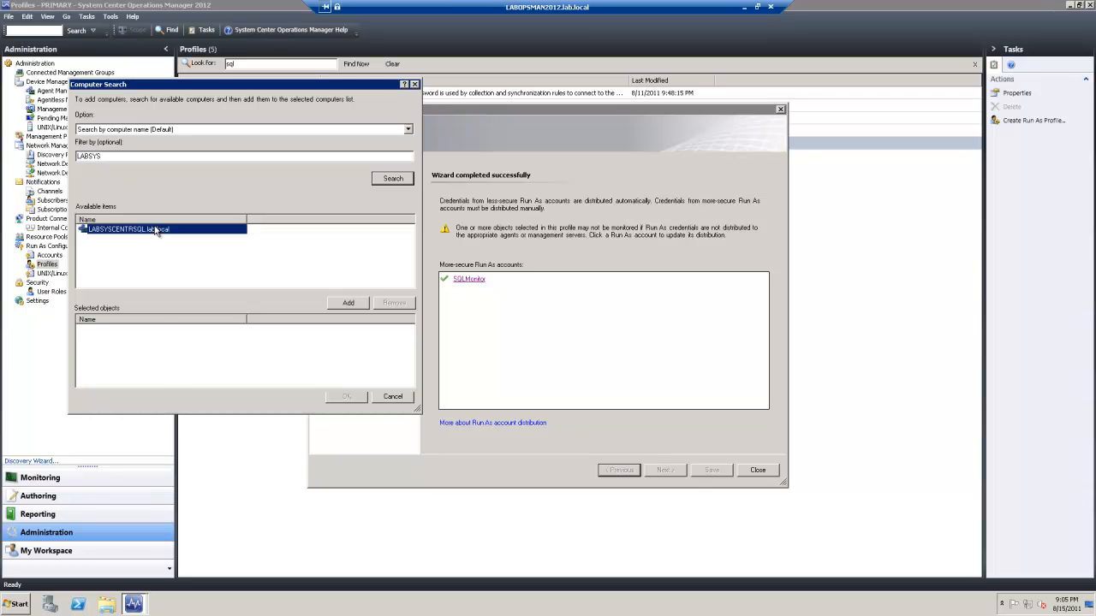
{"action": "left_click", "coordinate": [348, 397]}
{"action": "left_click", "coordinate": [362, 392]}
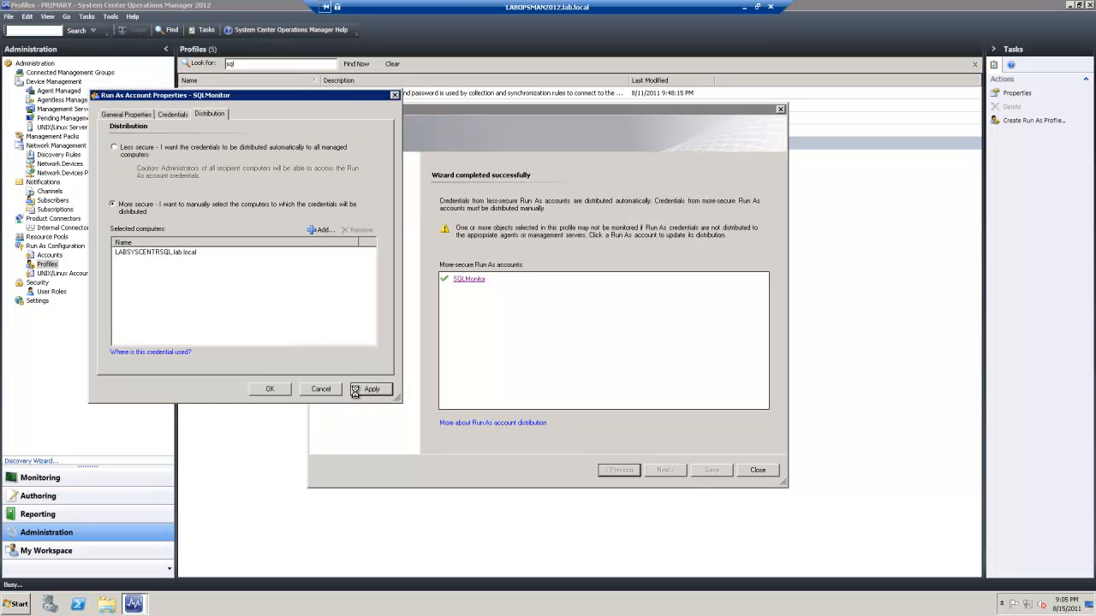
{"action": "left_click", "coordinate": [276, 390]}
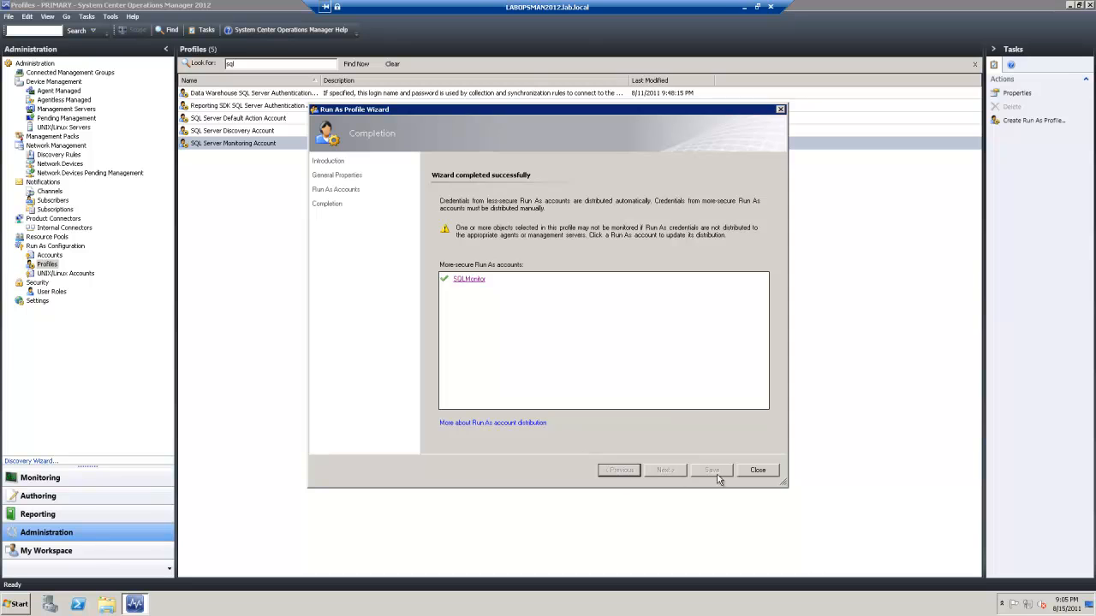
{"action": "left_click", "coordinate": [758, 470]}
In the Monitoring workspace, refresh the Windows Computers list
{"action": "left_click", "coordinate": [60, 482]}
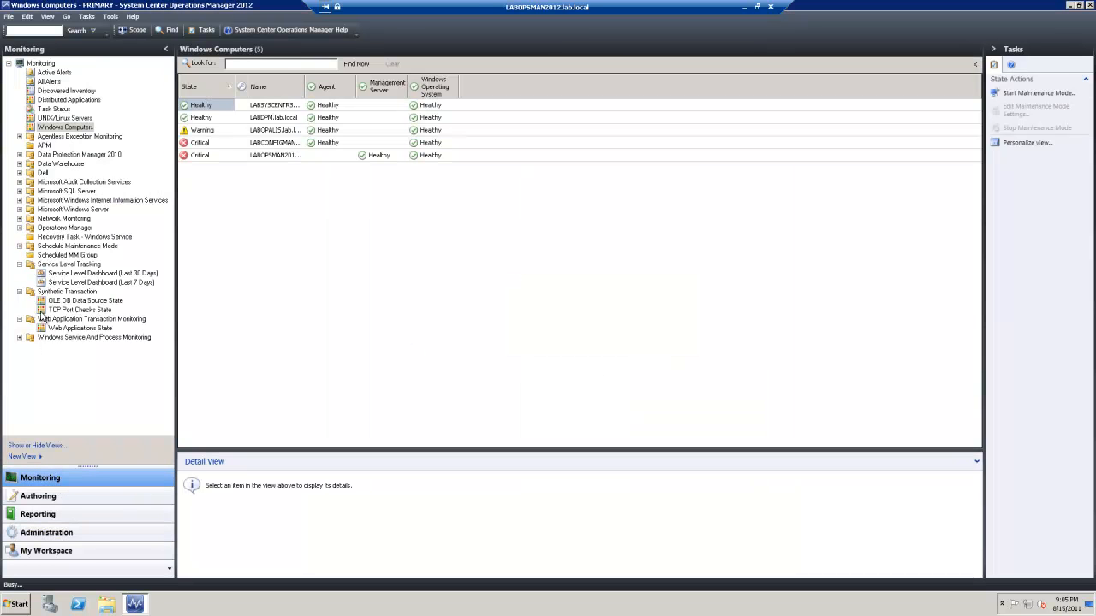
{"action": "right_click", "coordinate": [300, 218]}
{"action": "left_click", "coordinate": [335, 254]}
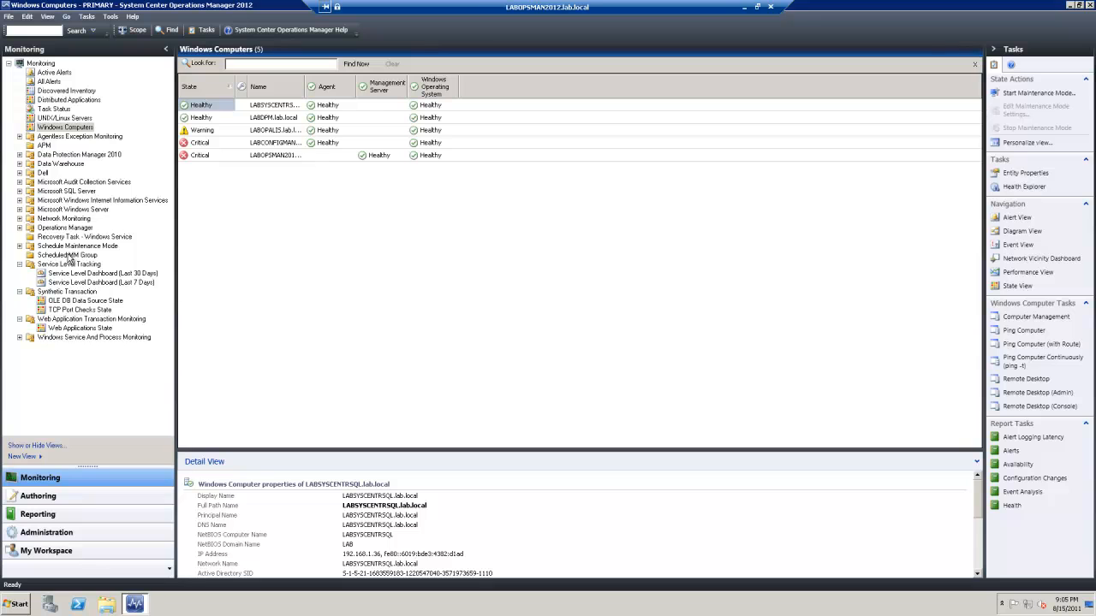
Expand the Microsoft SQL Server views and check Database State, SQL Agent State and SQL Agent Job State
{"action": "left_click", "coordinate": [19, 192]}
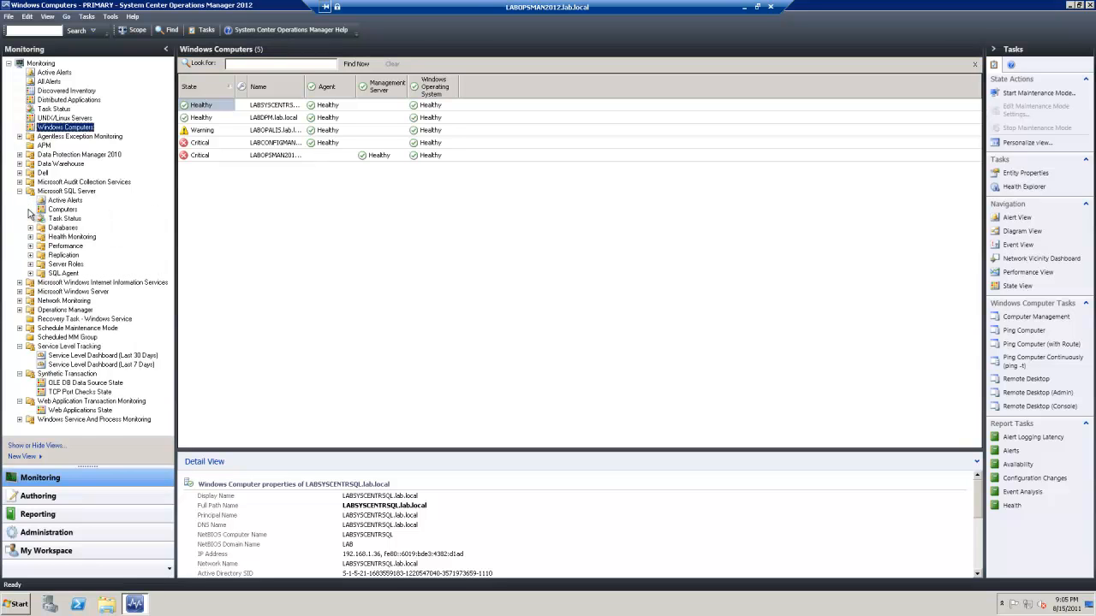
{"action": "left_click", "coordinate": [31, 227]}
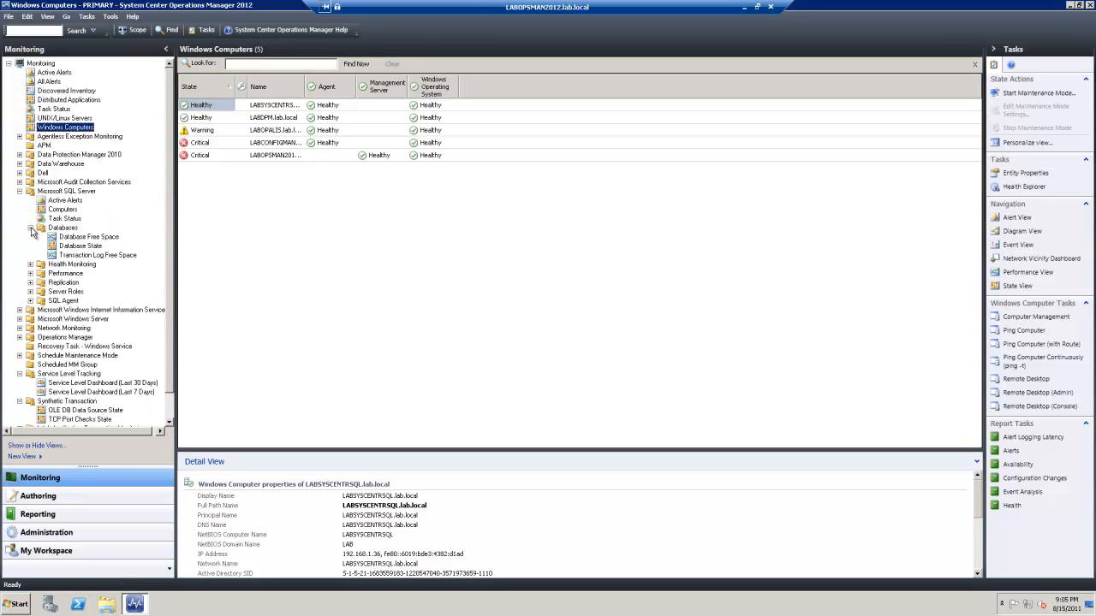
{"action": "left_click", "coordinate": [92, 246]}
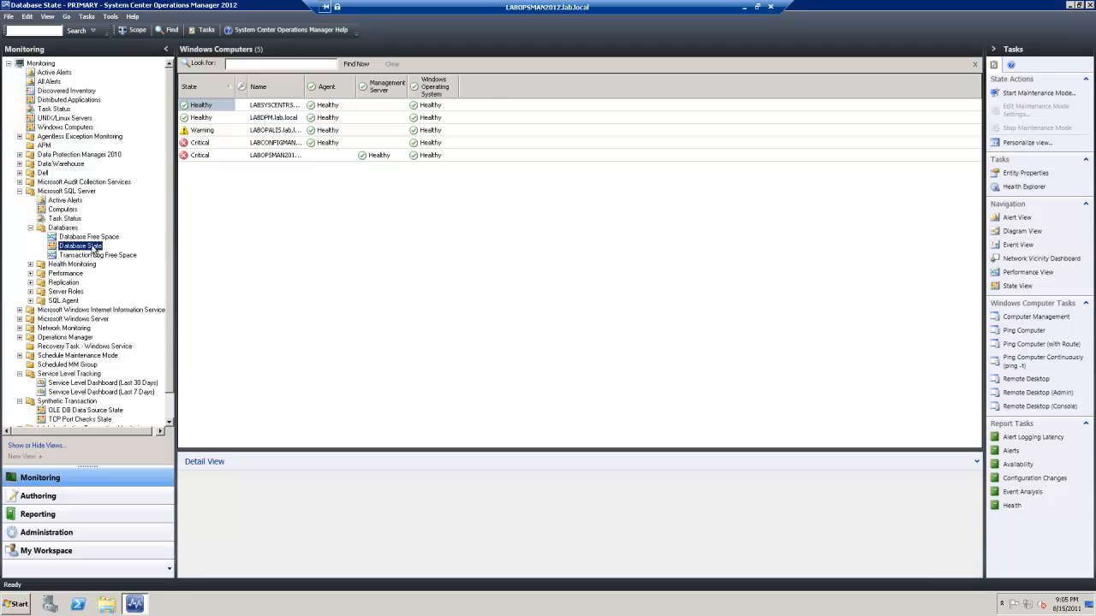
{"action": "left_click", "coordinate": [31, 266]}
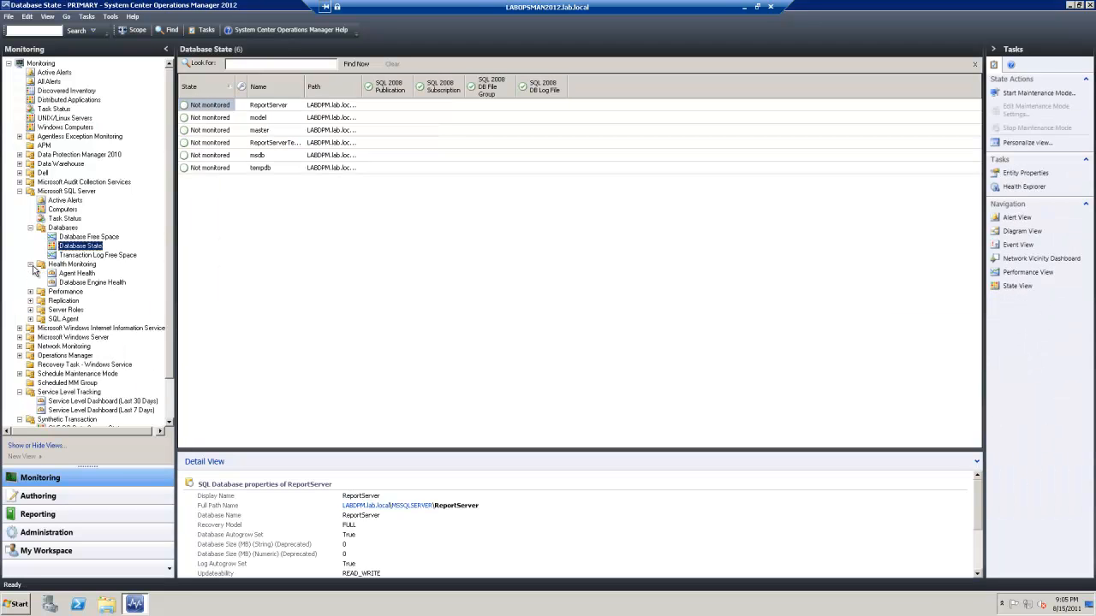
{"action": "left_click", "coordinate": [31, 310]}
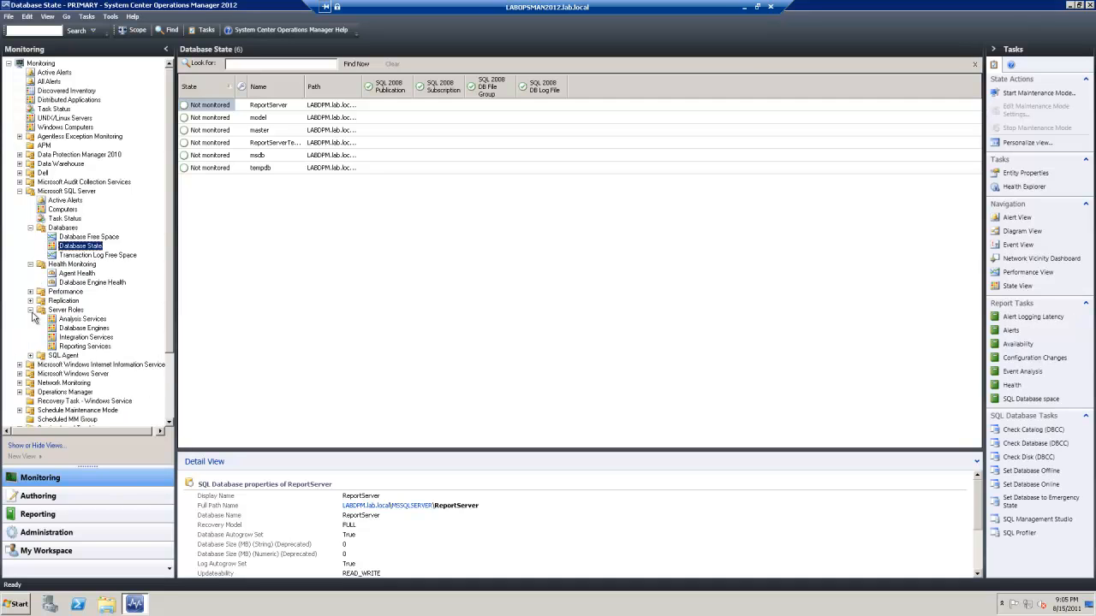
{"action": "left_click", "coordinate": [31, 355]}
{"action": "left_click", "coordinate": [86, 374]}
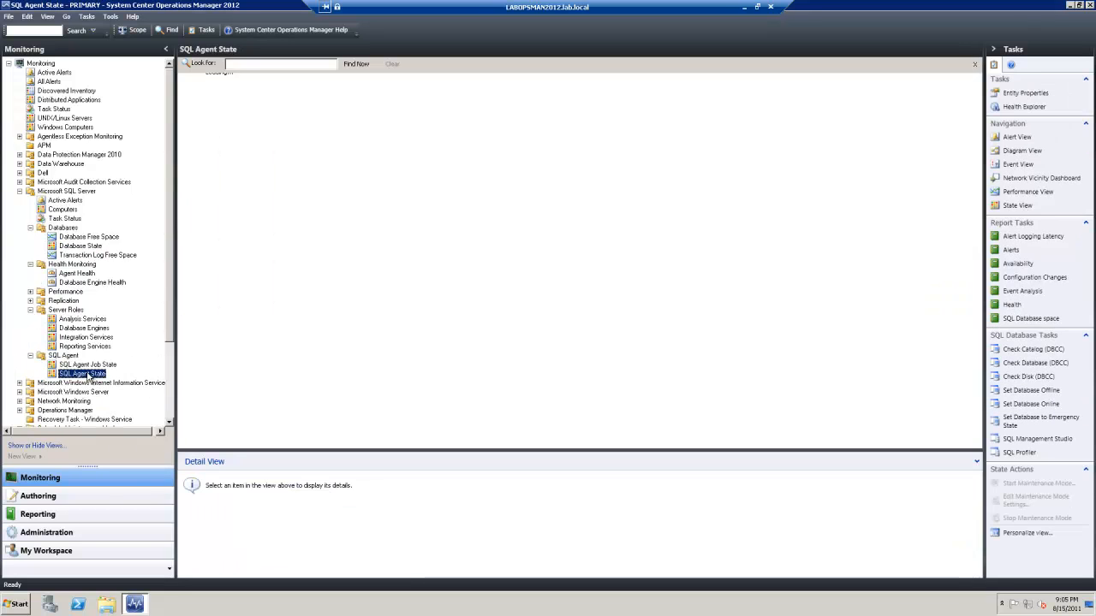
{"action": "left_click", "coordinate": [89, 365]}
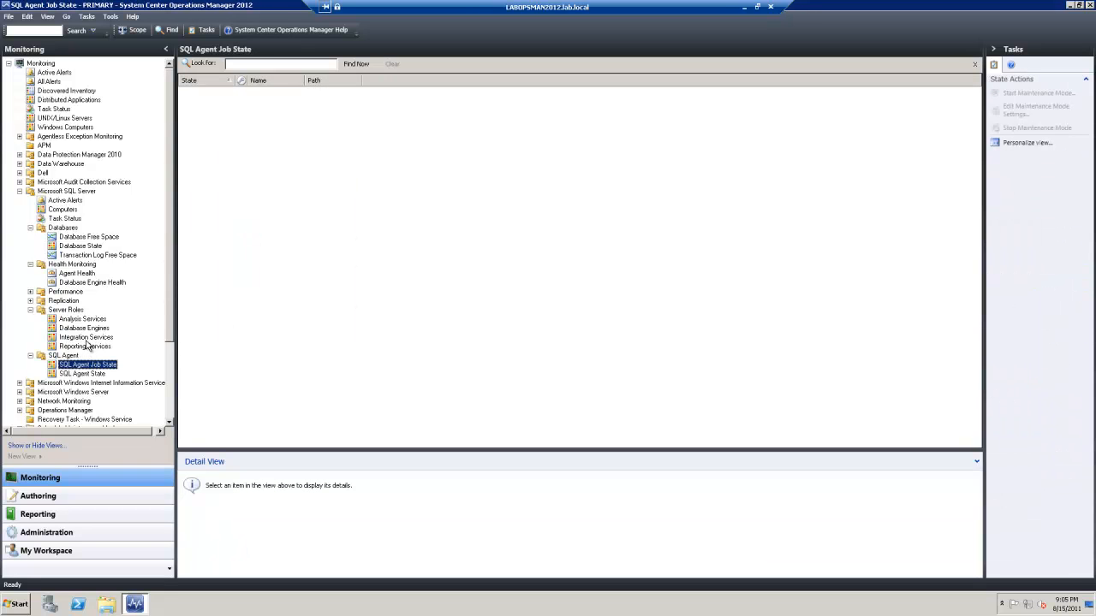
Refresh the Reporting Services, Integration Services and Analysis Services views
{"action": "left_click", "coordinate": [86, 346]}
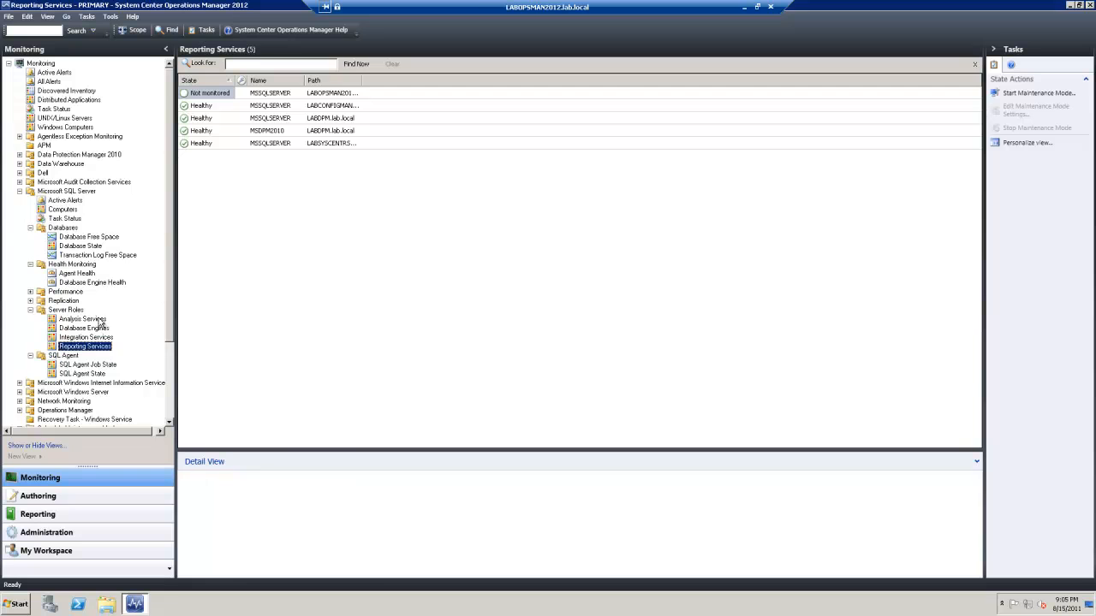
{"action": "right_click", "coordinate": [336, 260]}
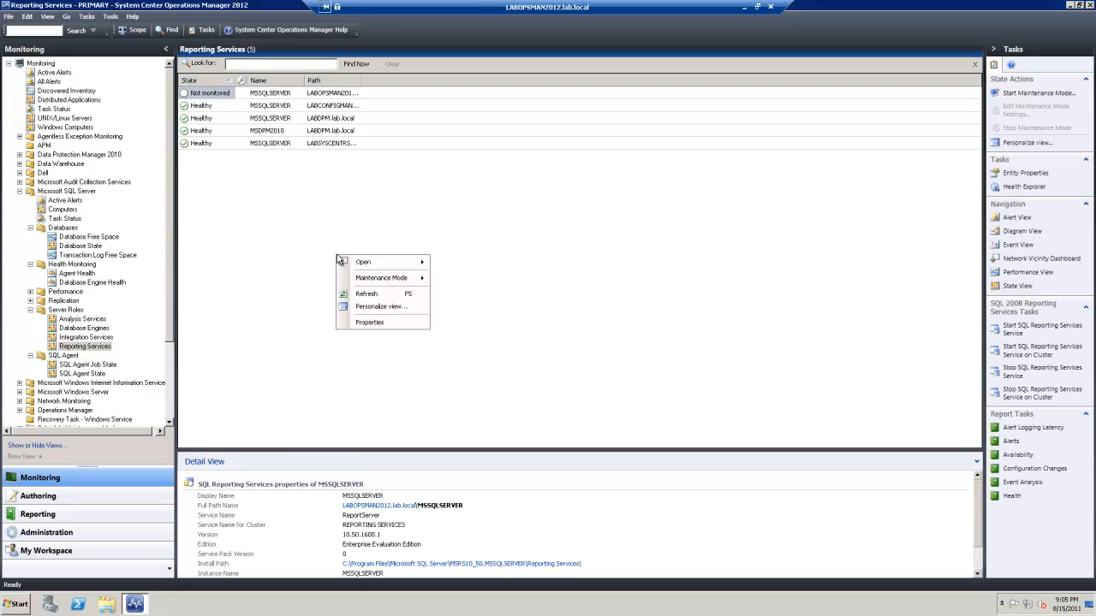
{"action": "left_click", "coordinate": [370, 295]}
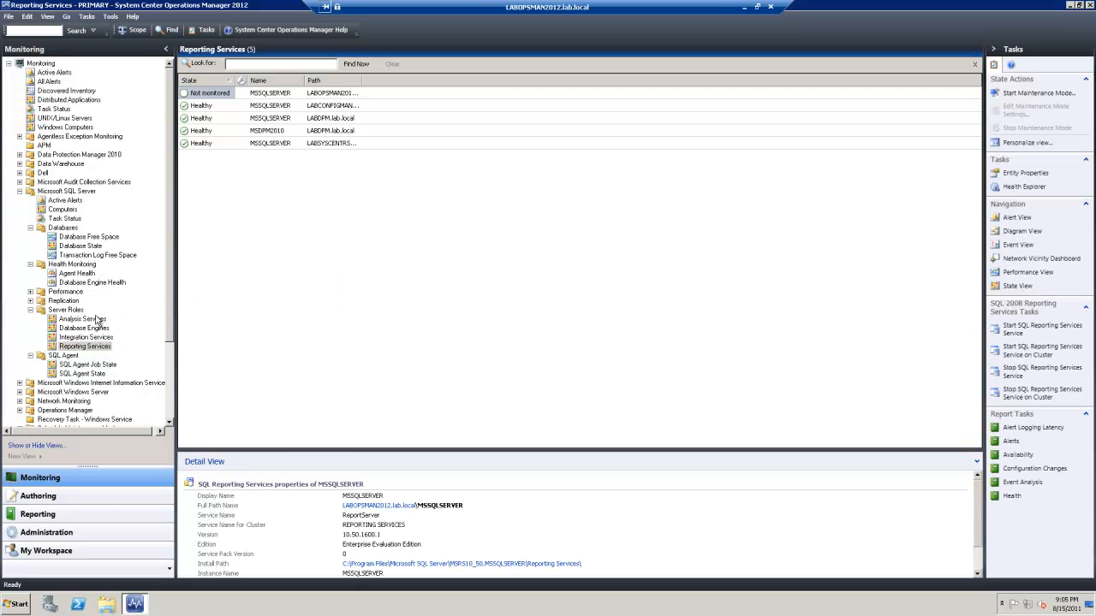
{"action": "left_click", "coordinate": [78, 338]}
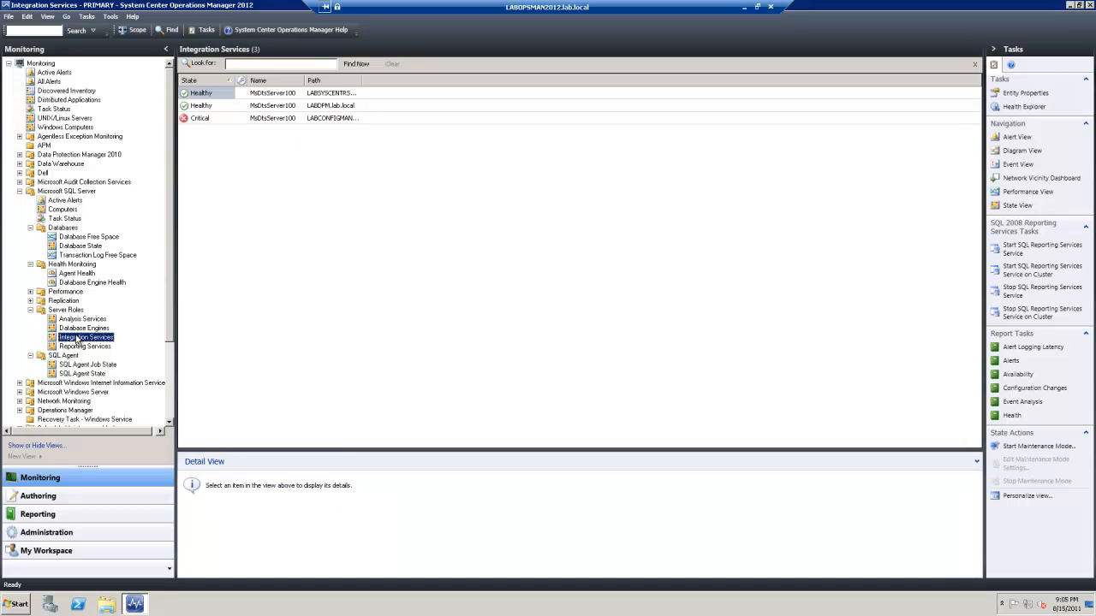
{"action": "right_click", "coordinate": [291, 261]}
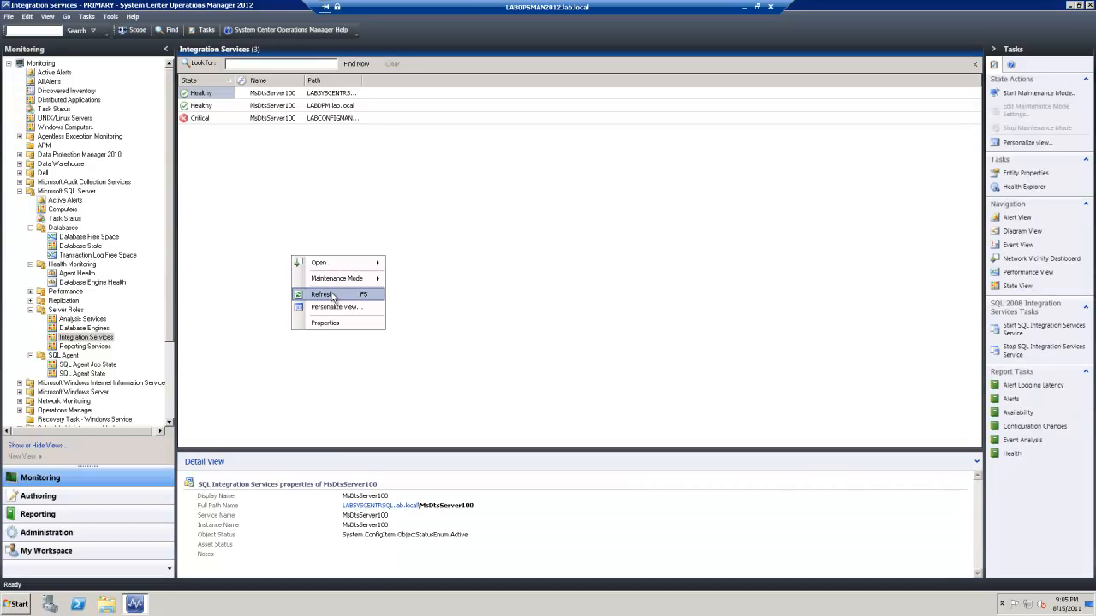
{"action": "left_click", "coordinate": [335, 298]}
{"action": "left_click", "coordinate": [82, 319]}
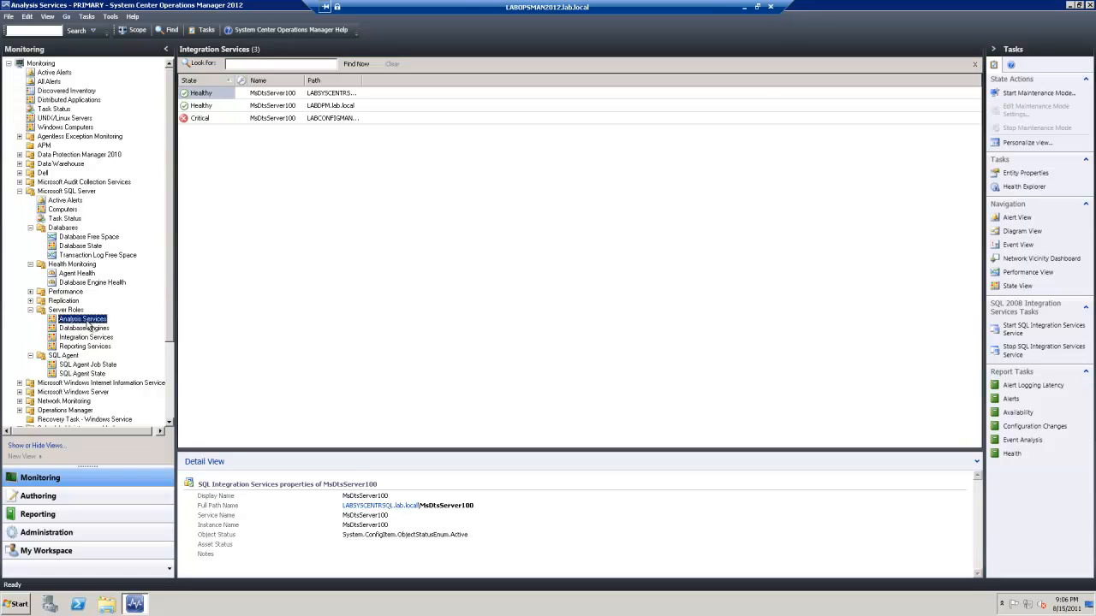
{"action": "right_click", "coordinate": [343, 249]}
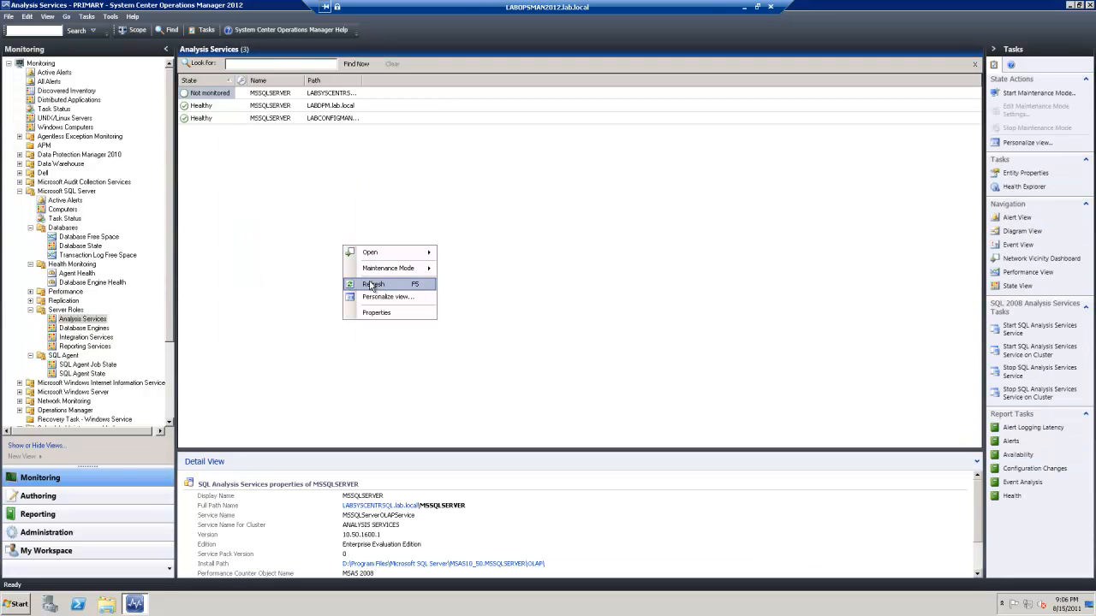
{"action": "left_click", "coordinate": [374, 285]}
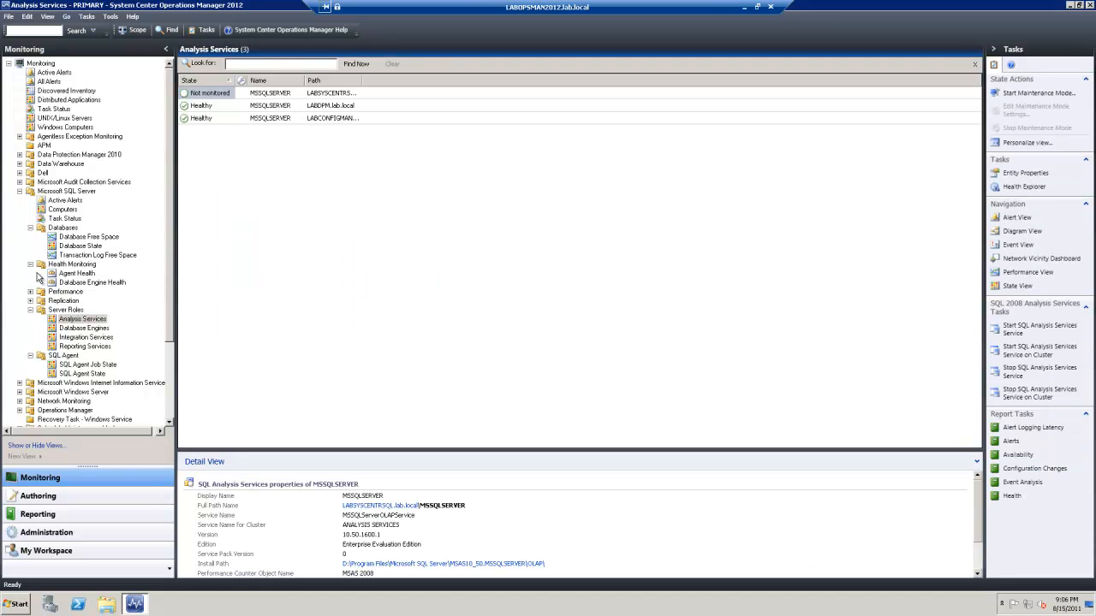
Refresh the SQL Agent State and SQL Server Computers lists, then show Active Alerts
{"action": "left_click", "coordinate": [73, 276]}
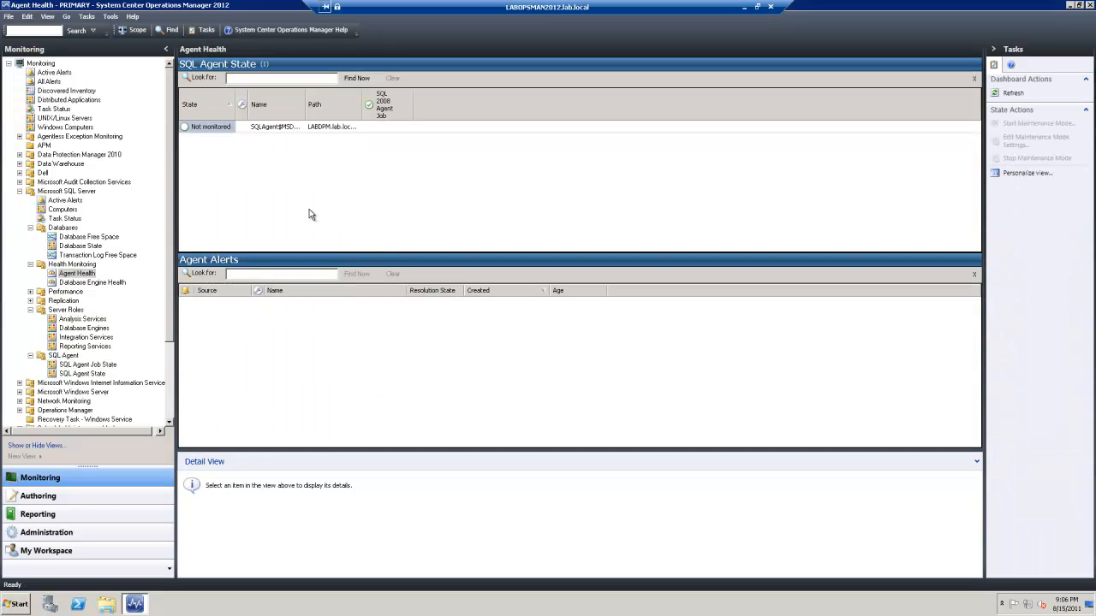
{"action": "right_click", "coordinate": [309, 209]}
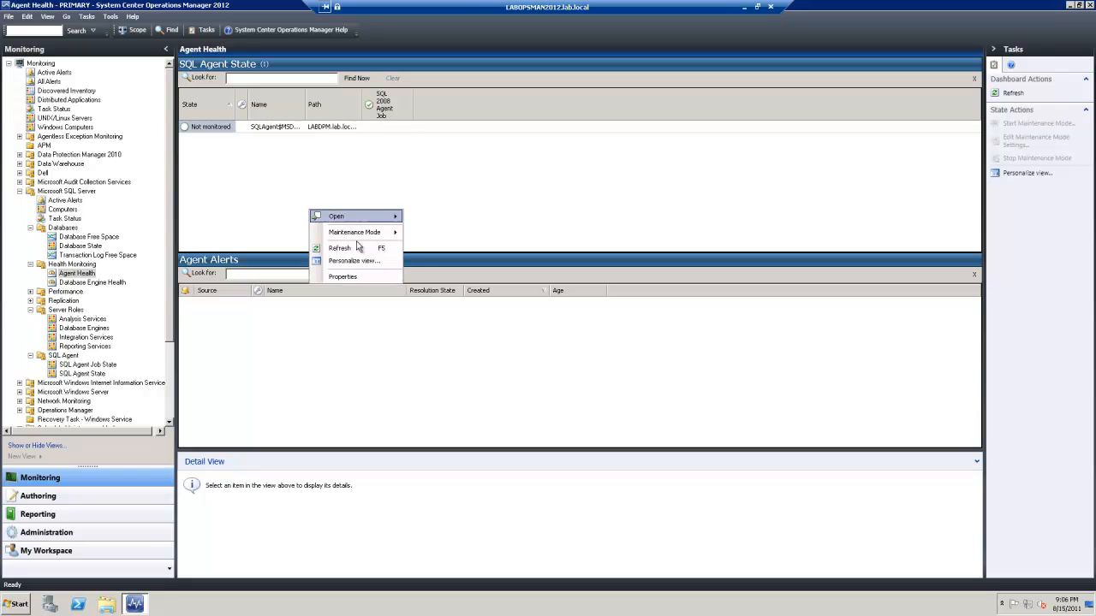
{"action": "left_click", "coordinate": [357, 247]}
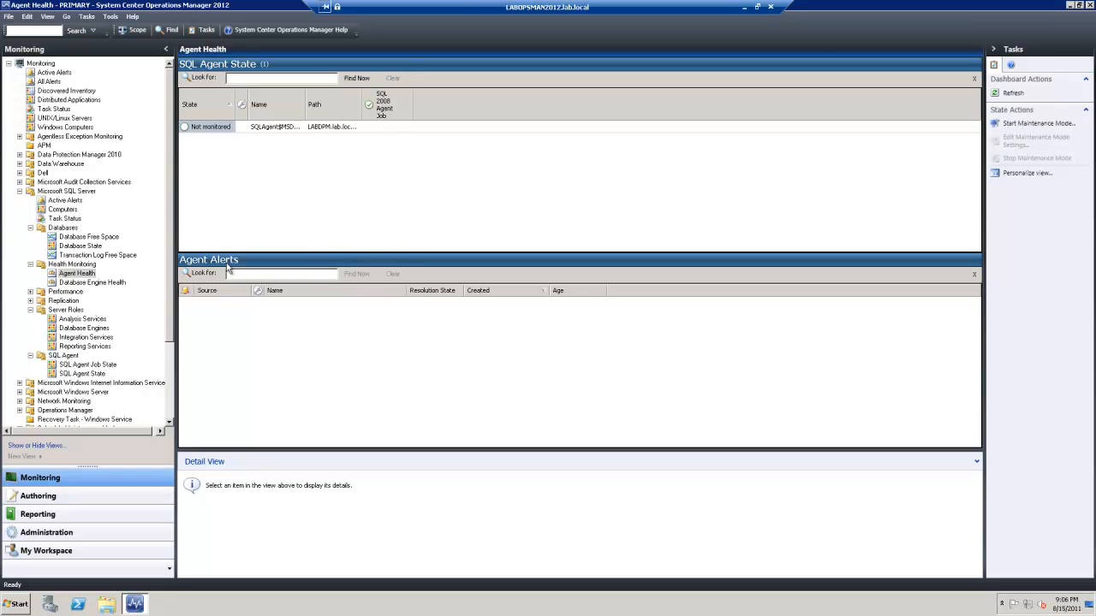
{"action": "left_click", "coordinate": [72, 208]}
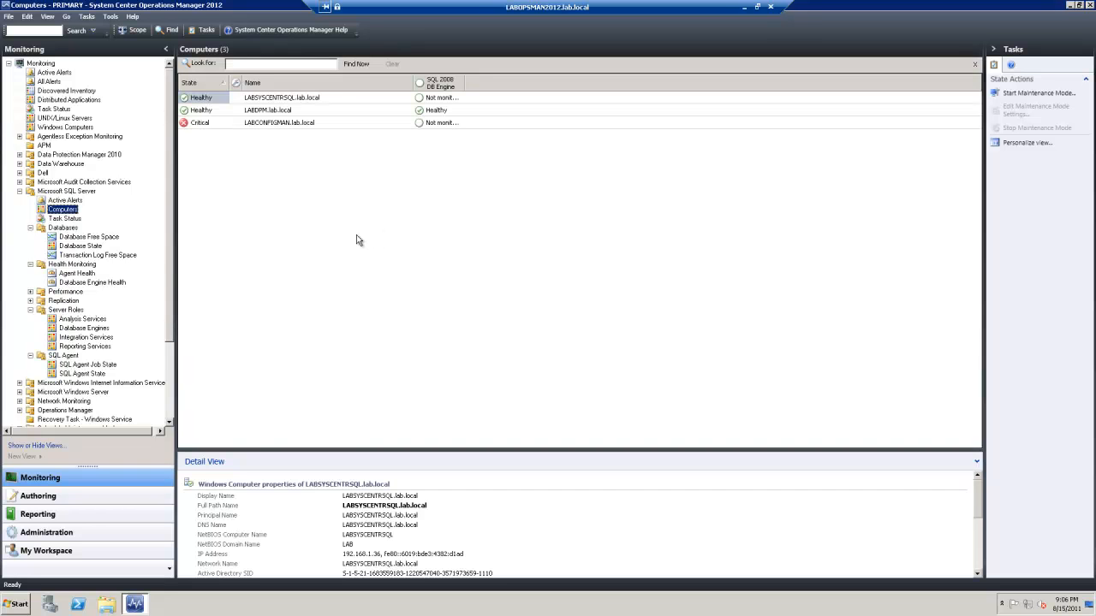
{"action": "right_click", "coordinate": [316, 216]}
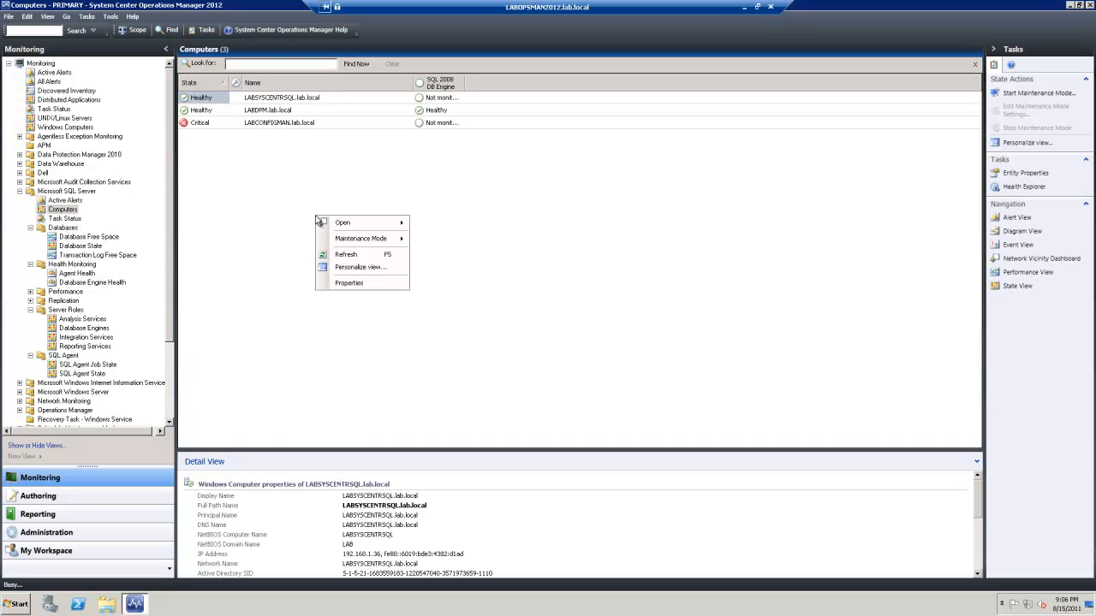
{"action": "left_click", "coordinate": [346, 255]}
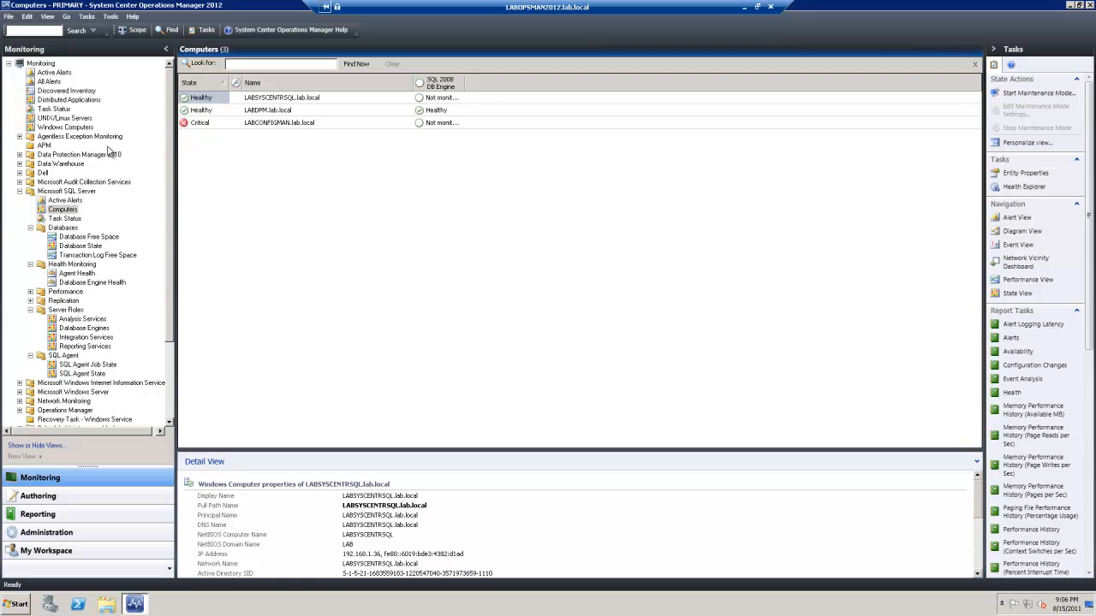
{"action": "left_click", "coordinate": [53, 74]}
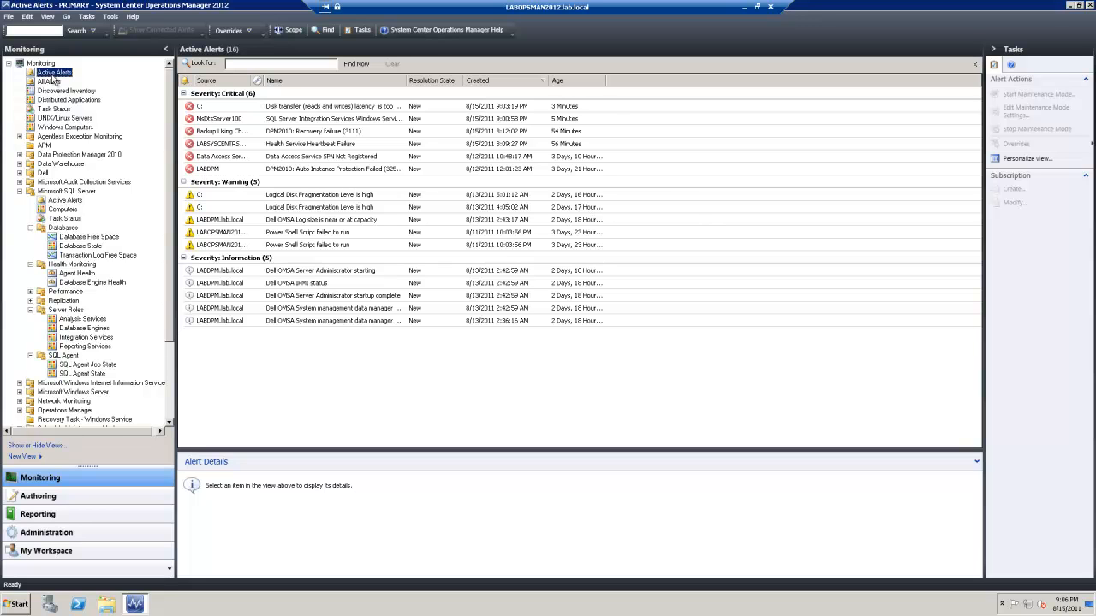
Select the MsDtsServer100 service-stopped alert and enlarge the details pane to read its summary
{"action": "left_click", "coordinate": [245, 121]}
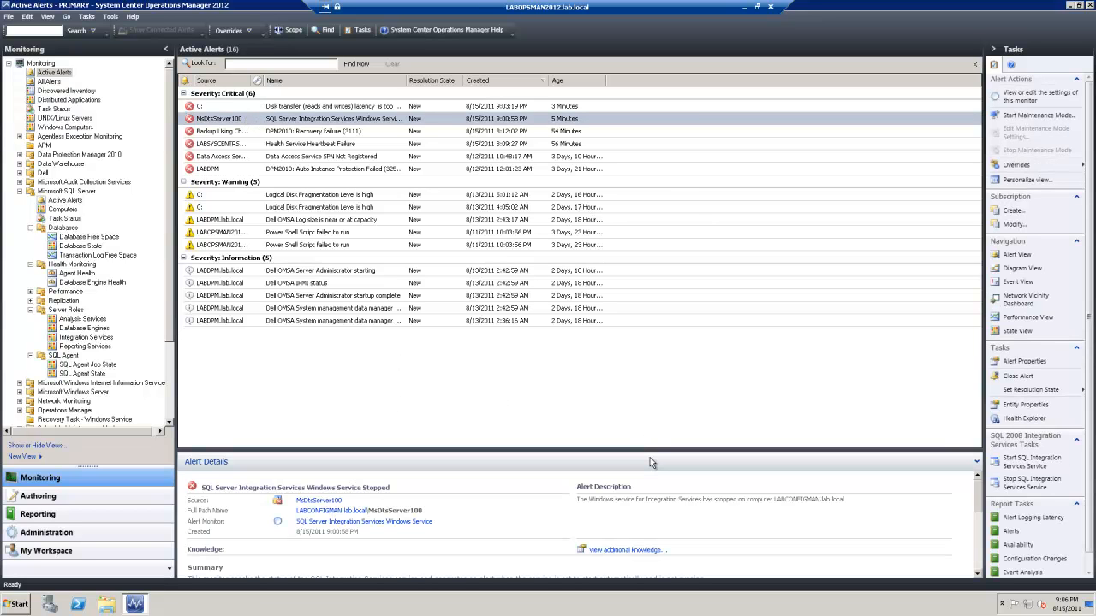
{"action": "left_click_drag", "start_coordinate": [655, 449], "coordinate": [665, 345]}
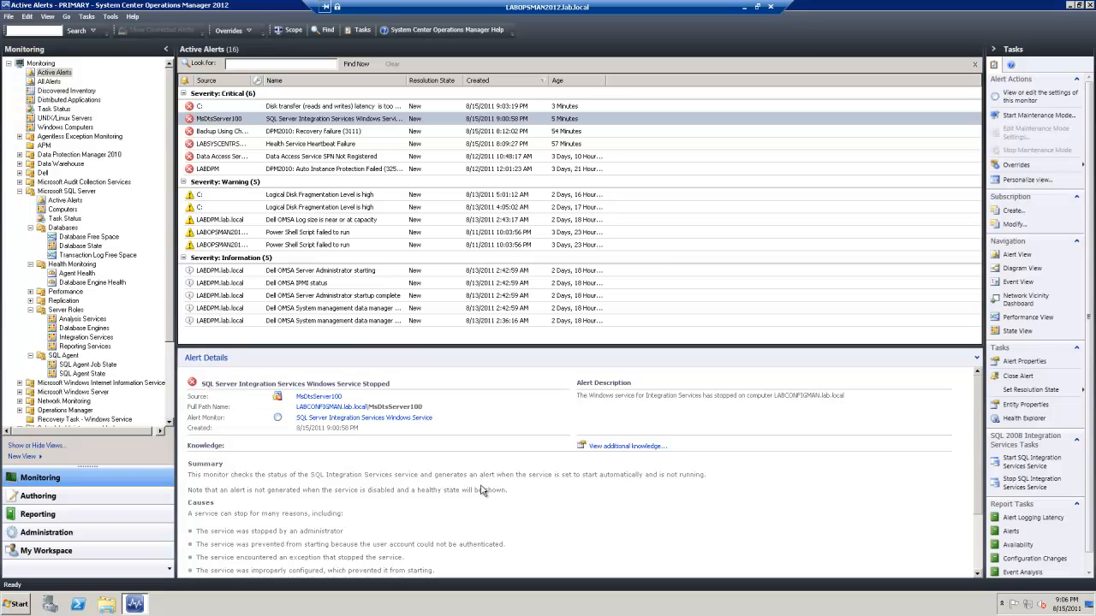
{"action": "left_click", "coordinate": [24, 608]}
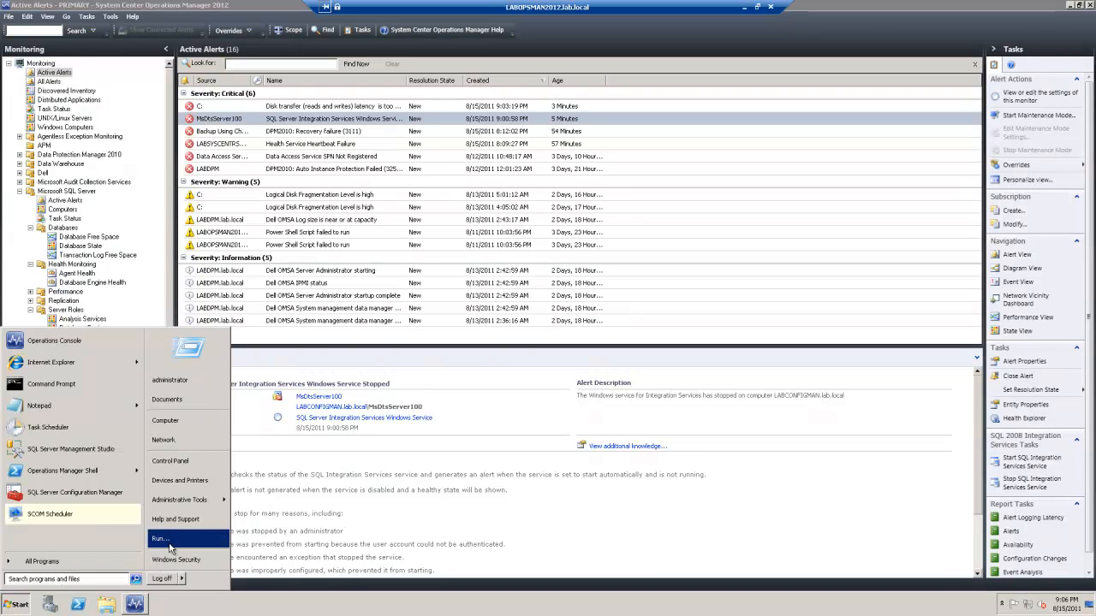
Launch mstsc and connect to labconfigman, entering the account password
{"action": "left_click", "coordinate": [159, 539]}
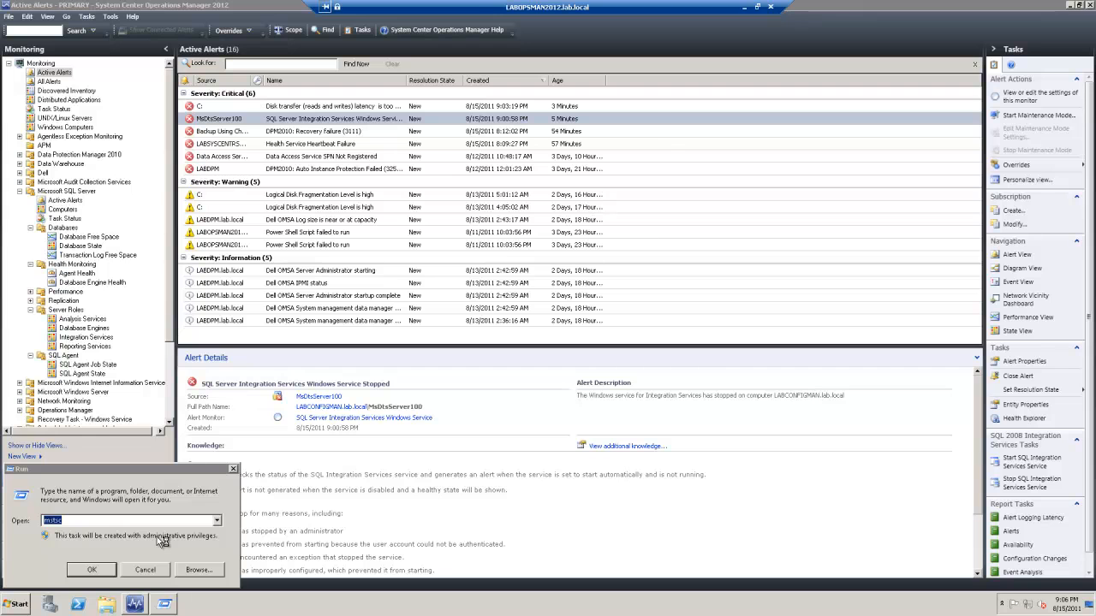
{"action": "type", "text": "labconfigman"}
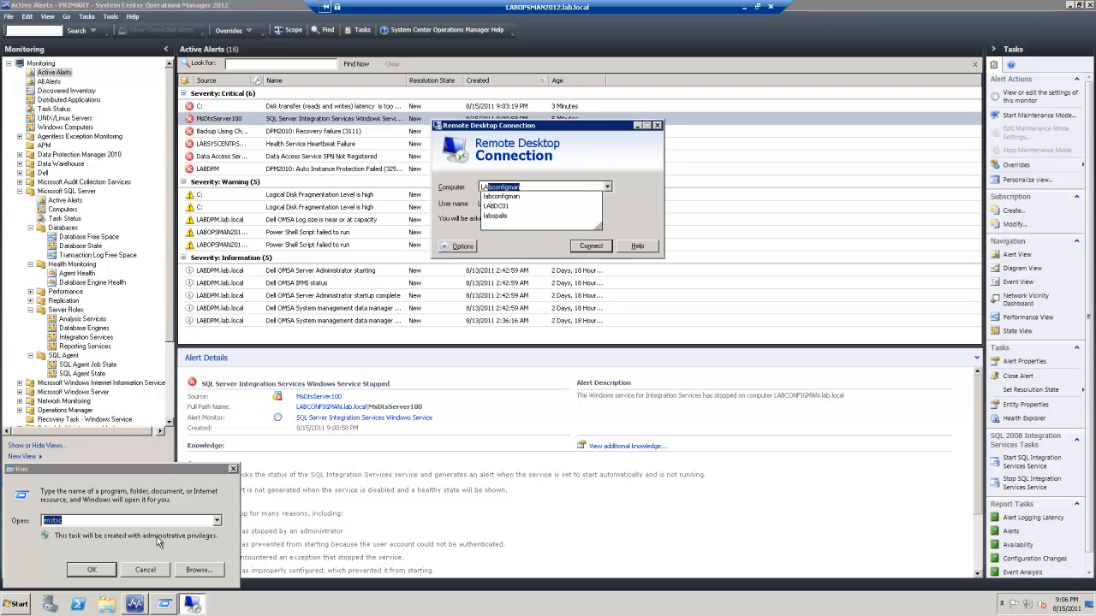
{"action": "left_click", "coordinate": [524, 199]}
{"action": "left_click", "coordinate": [587, 247]}
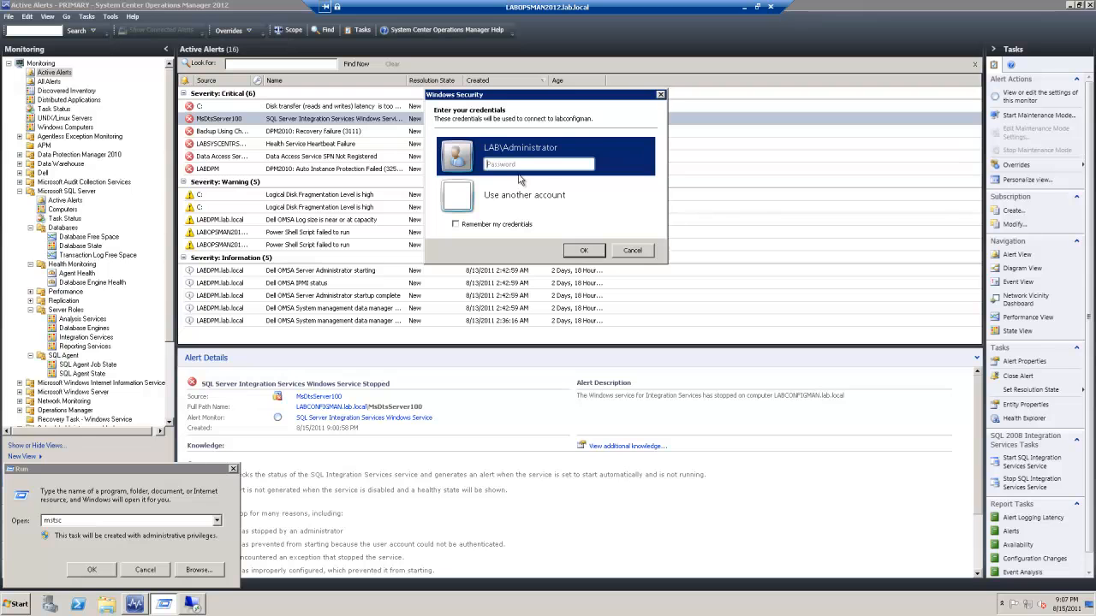
{"action": "left_click", "coordinate": [517, 166]}
{"action": "key", "text": "Return"}
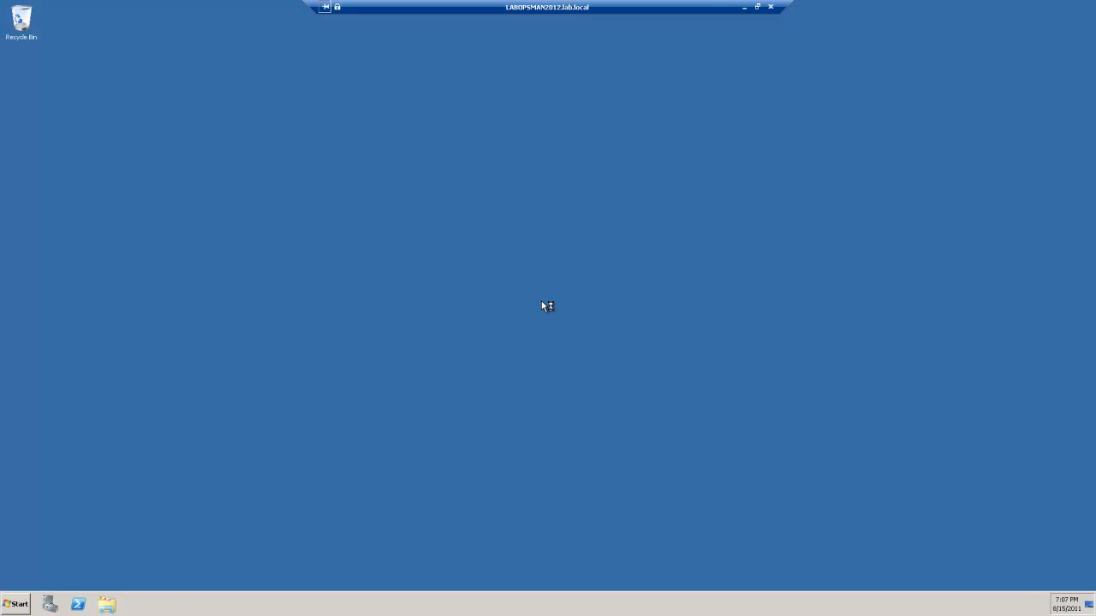
In SQL Server Configuration Manager, start SQL Server Integration Services 10.0 and refresh to confirm Running
{"action": "left_click", "coordinate": [21, 604]}
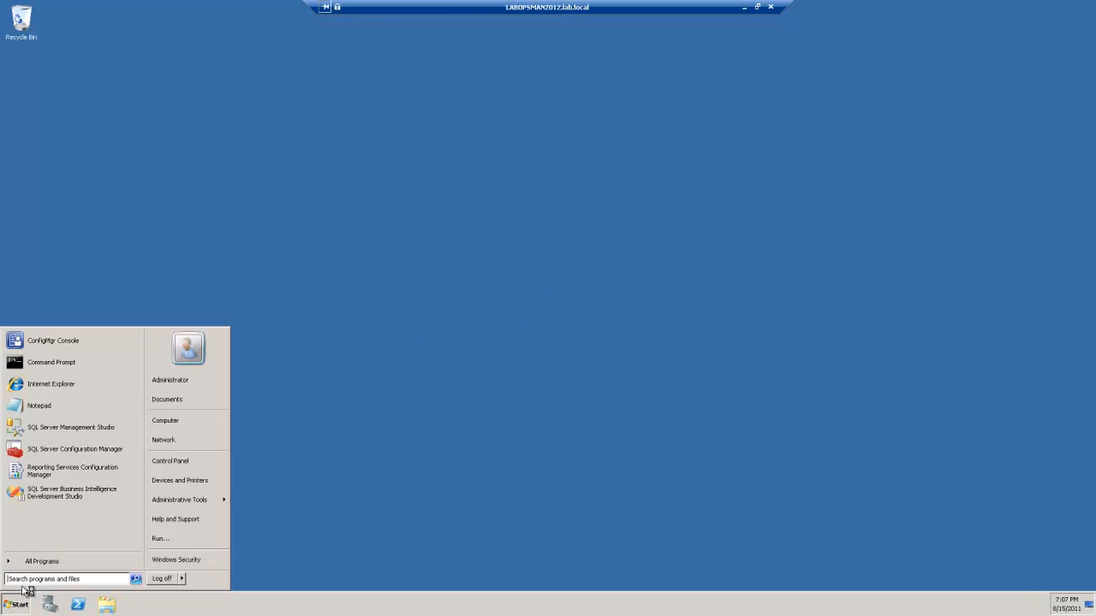
{"action": "left_click", "coordinate": [75, 450]}
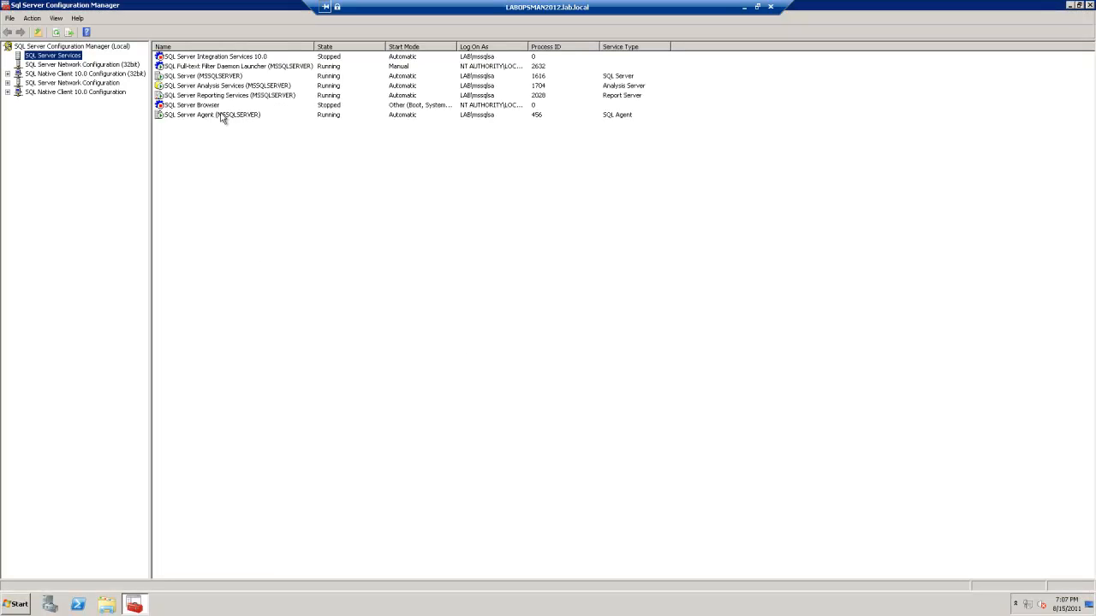
{"action": "left_click", "coordinate": [232, 59]}
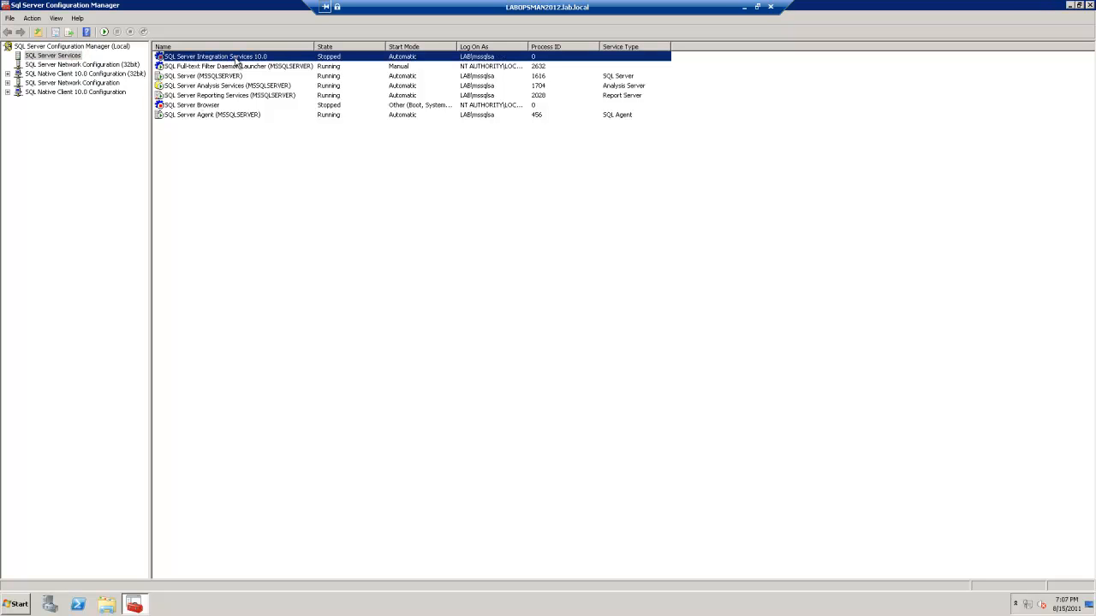
{"action": "right_click", "coordinate": [239, 60]}
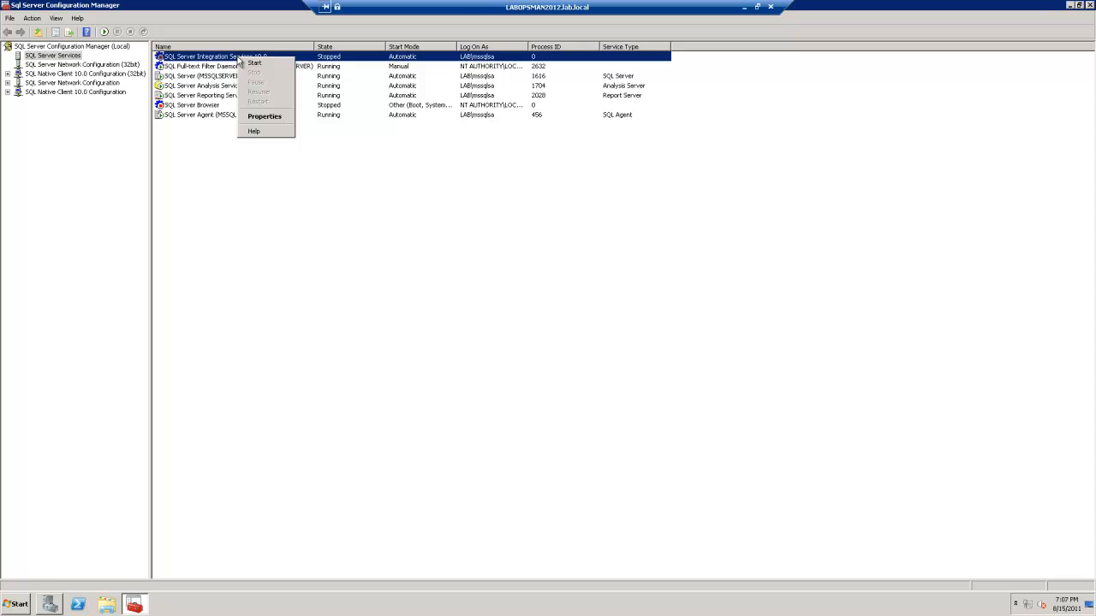
{"action": "left_click", "coordinate": [256, 64]}
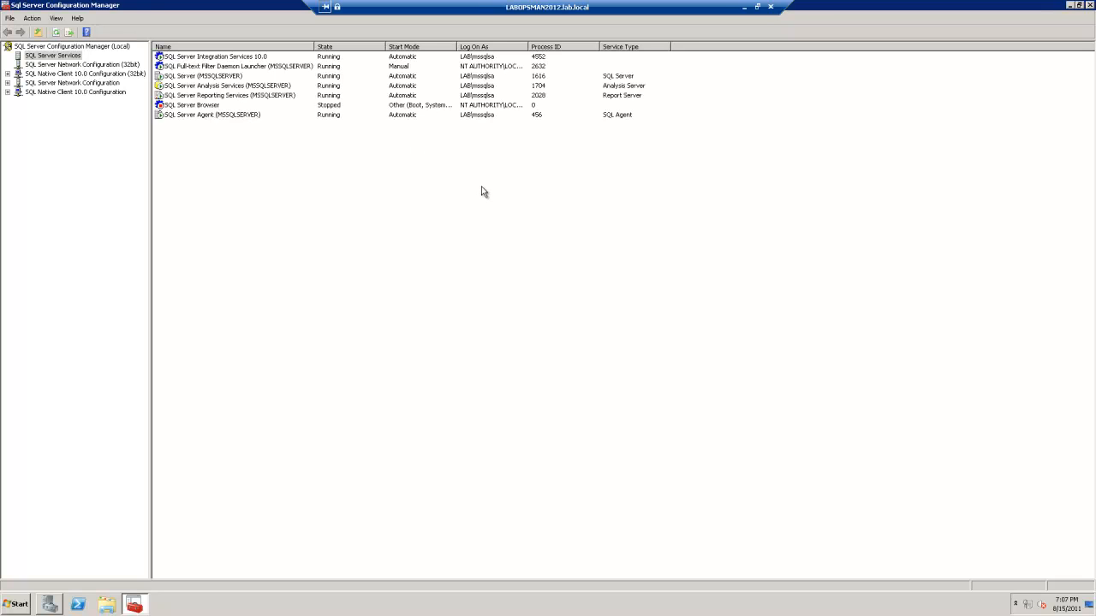
{"action": "right_click", "coordinate": [448, 165]}
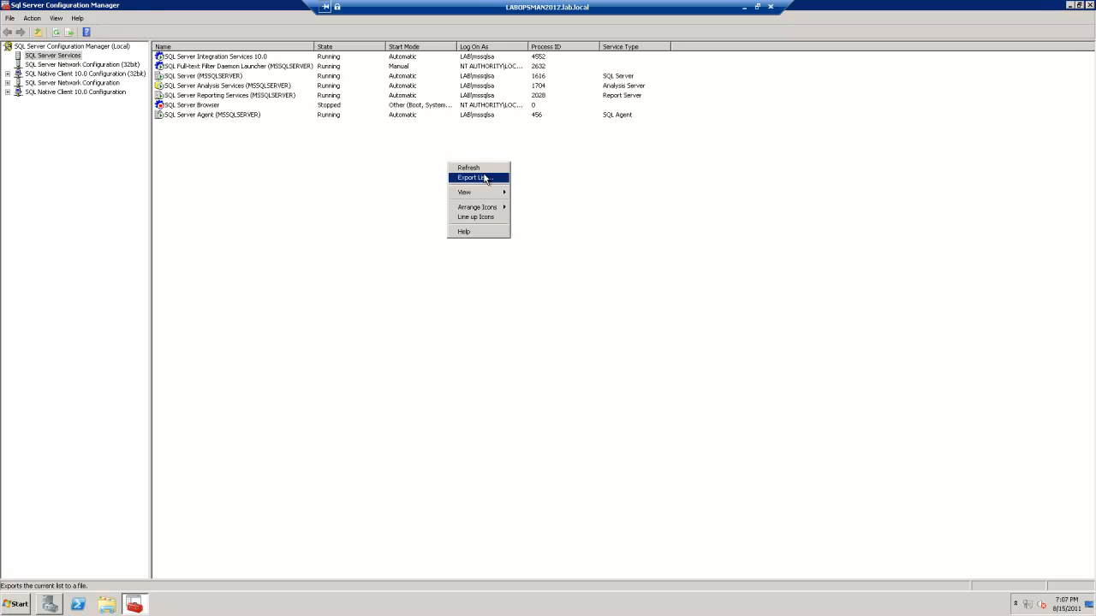
{"action": "left_click", "coordinate": [480, 167]}
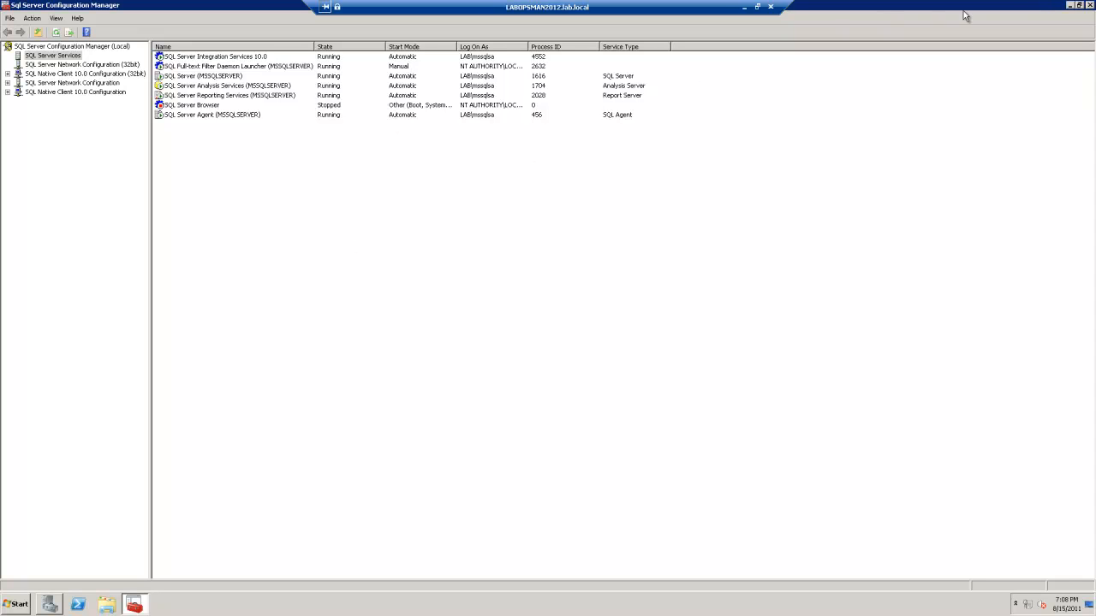
Minimize the session and briefly check the labsyscentrsql remote session
{"action": "left_click", "coordinate": [745, 8]}
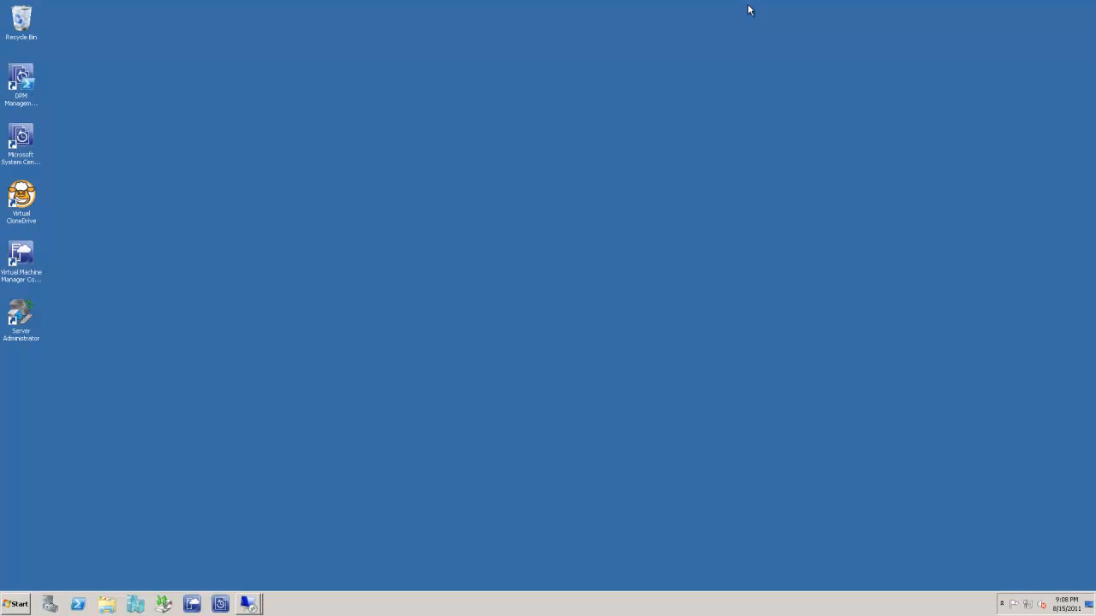
{"action": "left_click", "coordinate": [260, 607]}
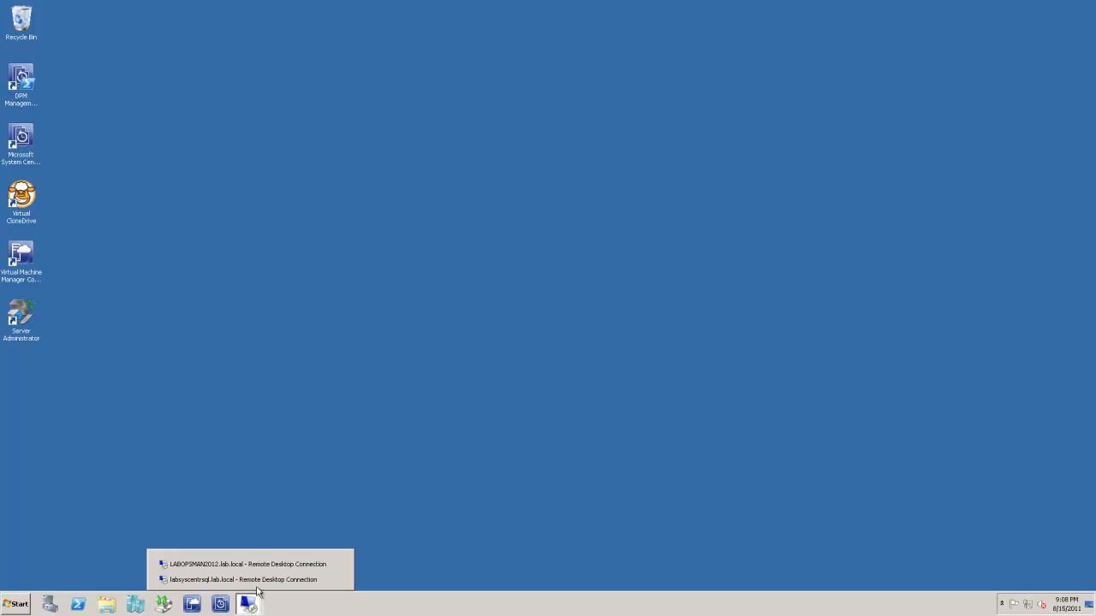
{"action": "left_click", "coordinate": [243, 580]}
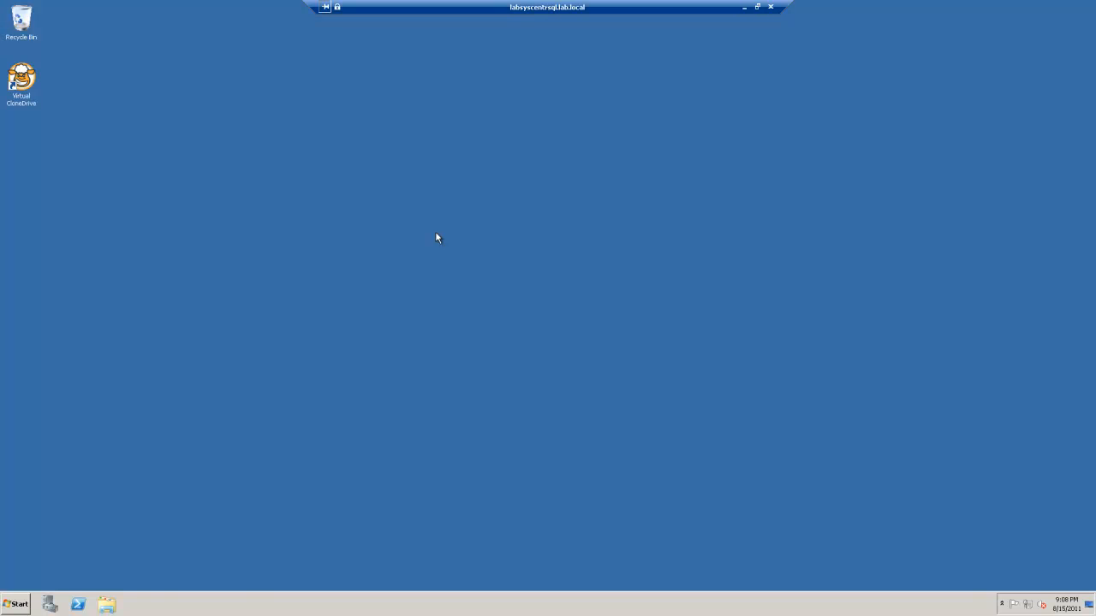
{"action": "left_click", "coordinate": [744, 6]}
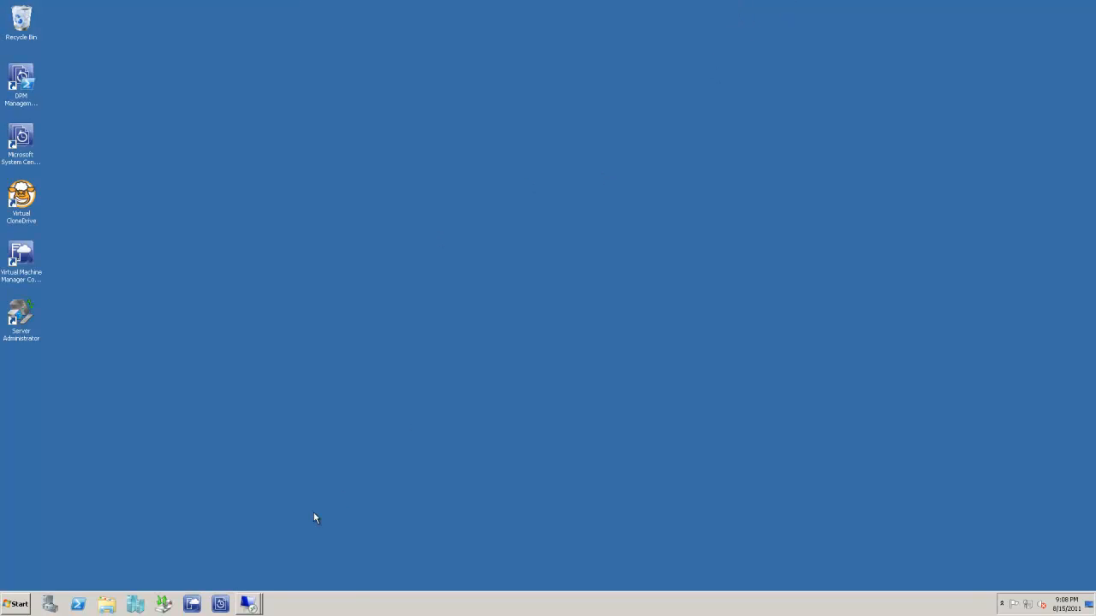
Restore the LABOPSMAN2012 session and disconnect the nested remote session
{"action": "left_click", "coordinate": [255, 605]}
{"action": "left_click", "coordinate": [266, 565]}
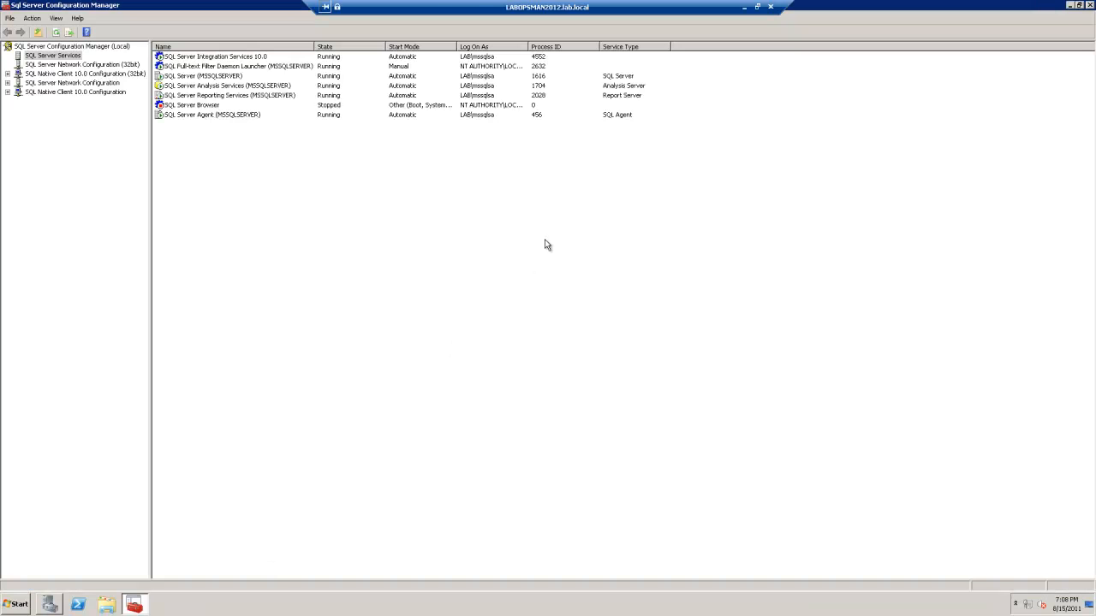
{"action": "right_click", "coordinate": [299, 194]}
{"action": "left_click", "coordinate": [692, 171]}
{"action": "left_click_drag", "start_coordinate": [687, 14], "coordinate": [424, 22]}
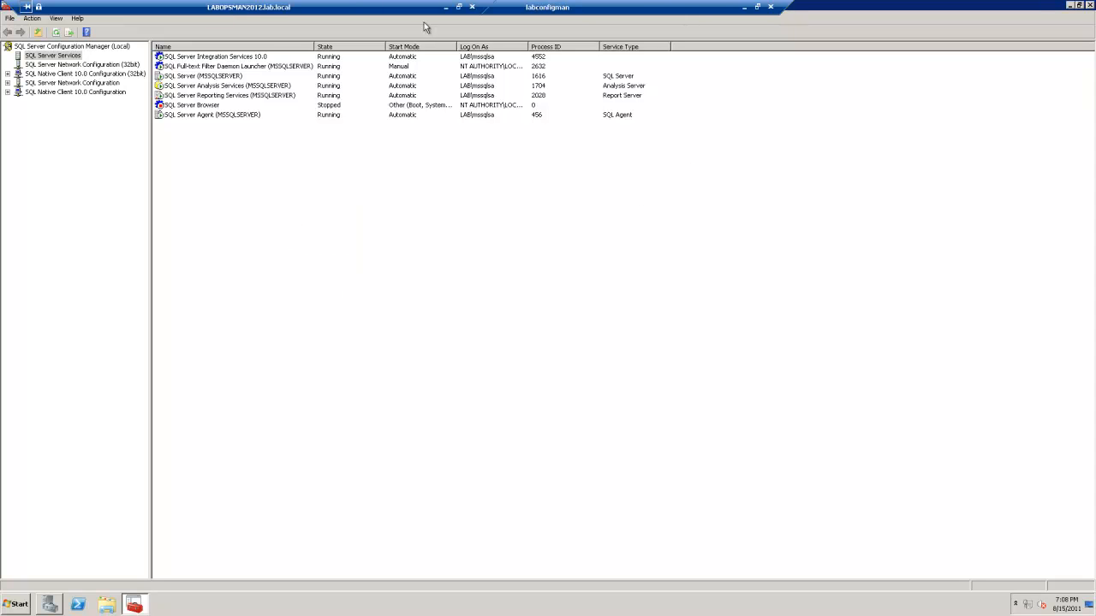
{"action": "left_click", "coordinate": [770, 6]}
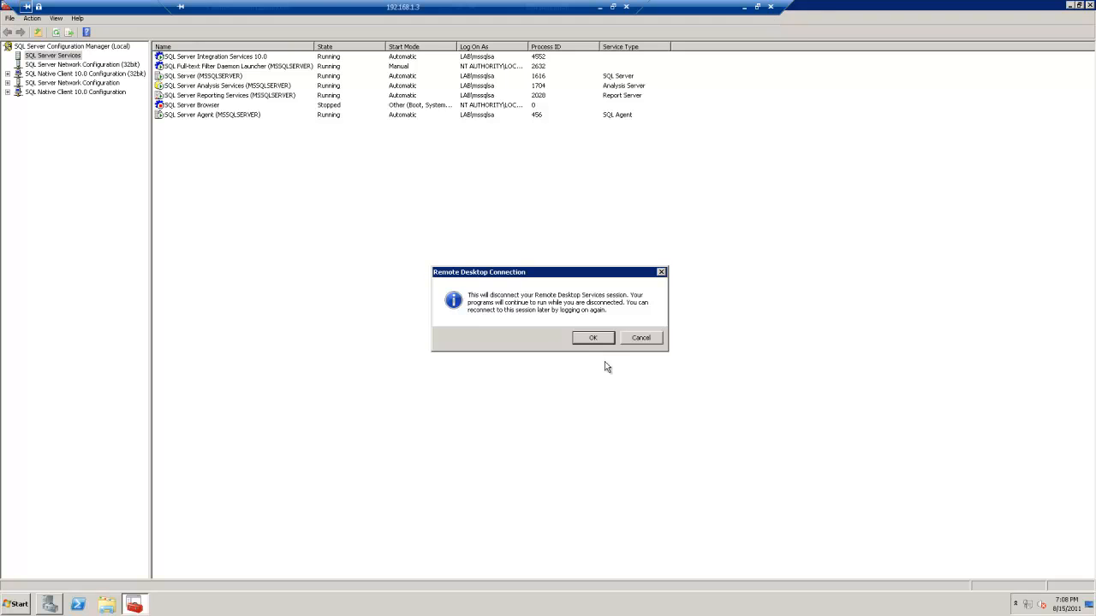
{"action": "left_click", "coordinate": [593, 335]}
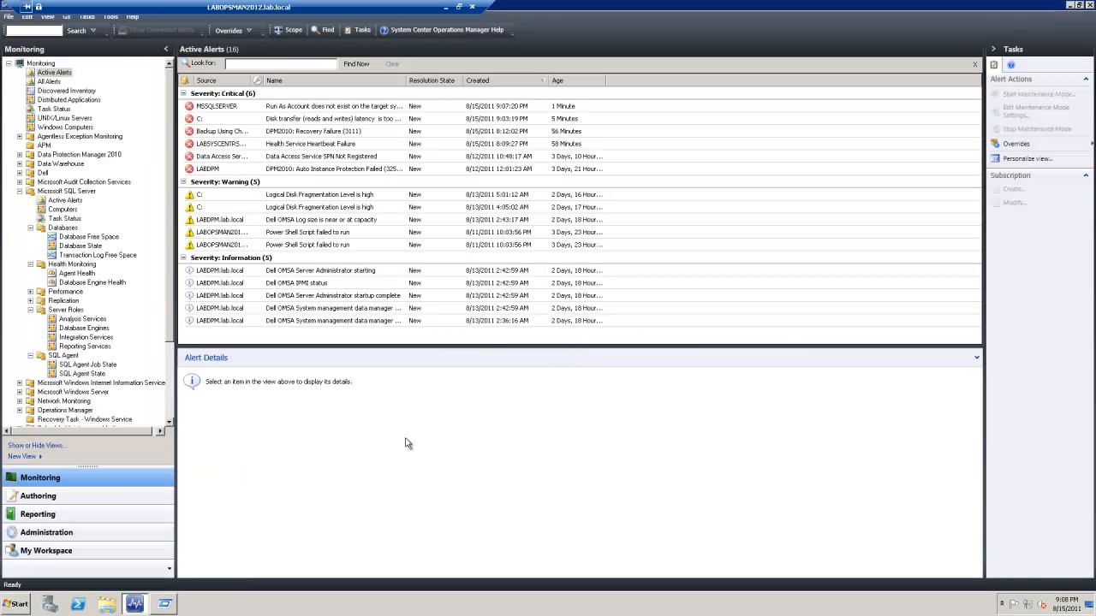
Refresh the alerts list and widen the Source and Maintenance Mode columns
{"action": "right_click", "coordinate": [245, 147]}
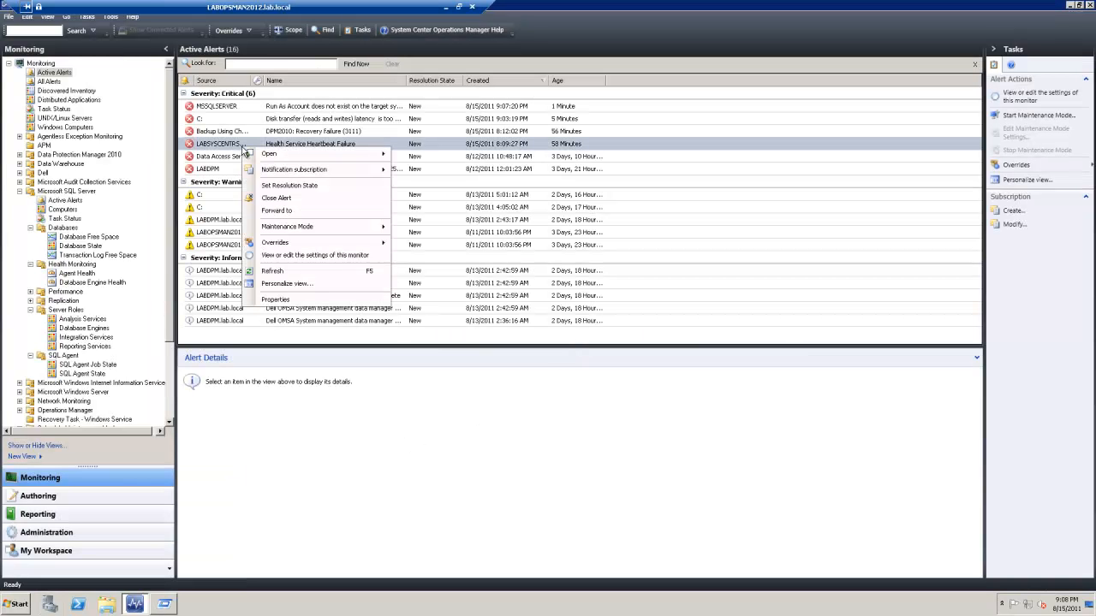
{"action": "left_click", "coordinate": [288, 271]}
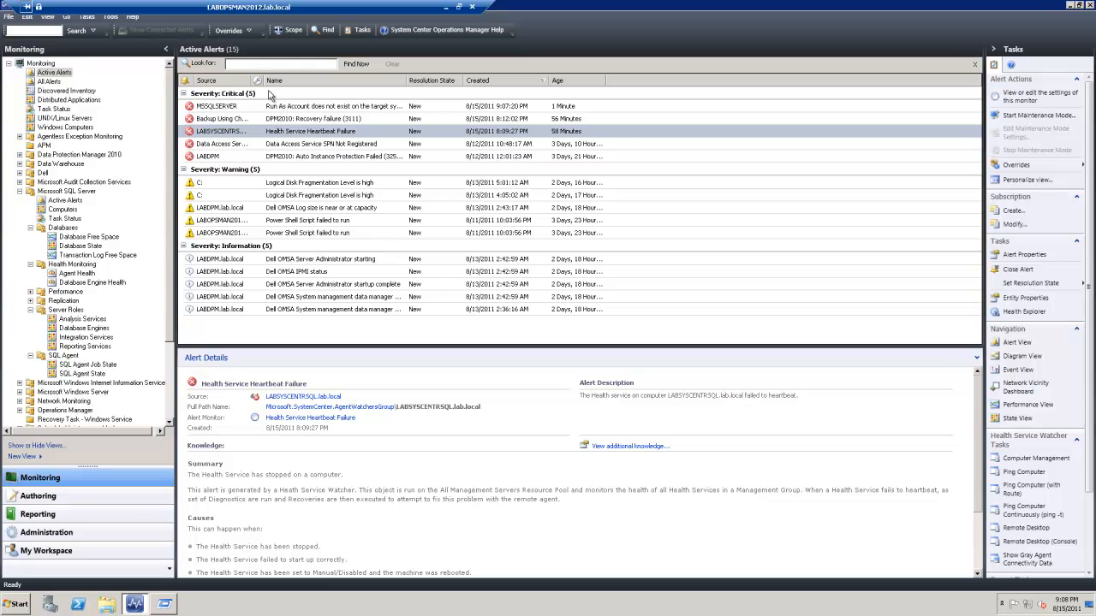
{"action": "left_click_drag", "start_coordinate": [259, 80], "coordinate": [367, 80]}
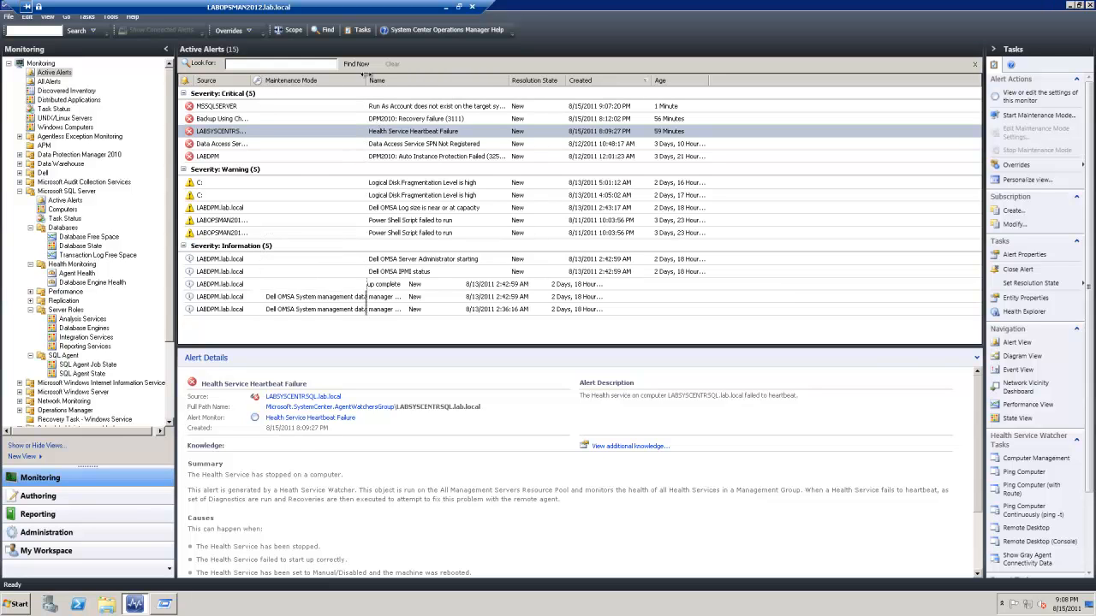
{"action": "left_click_drag", "start_coordinate": [255, 79], "coordinate": [343, 80]}
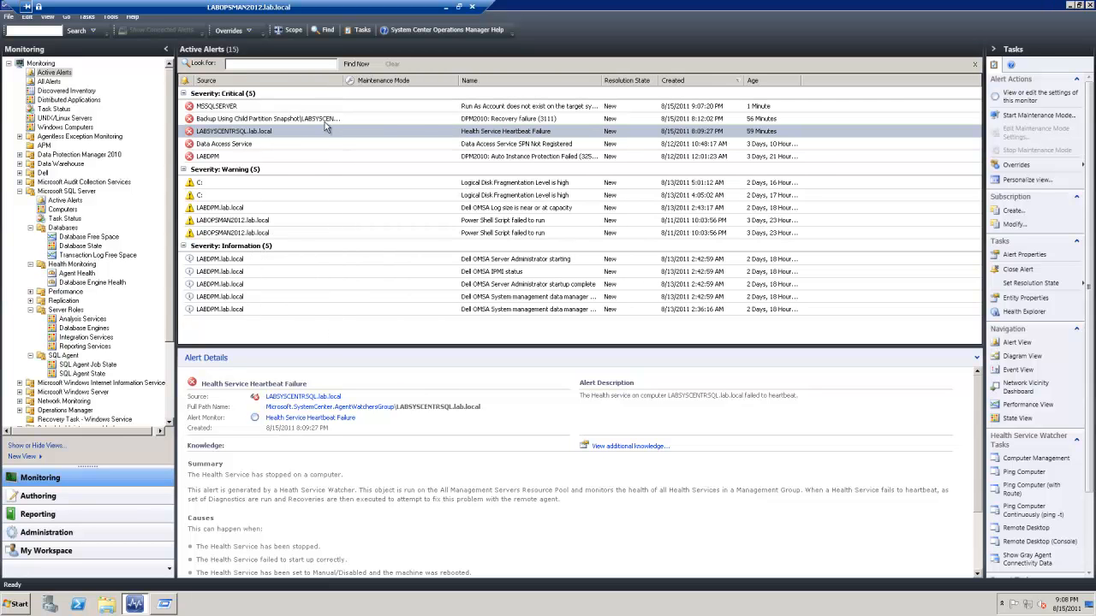
Inspect LABSYSCENTRSQL's Availability monitors in Health Explorer, then view the committed memory alert
{"action": "right_click", "coordinate": [229, 133]}
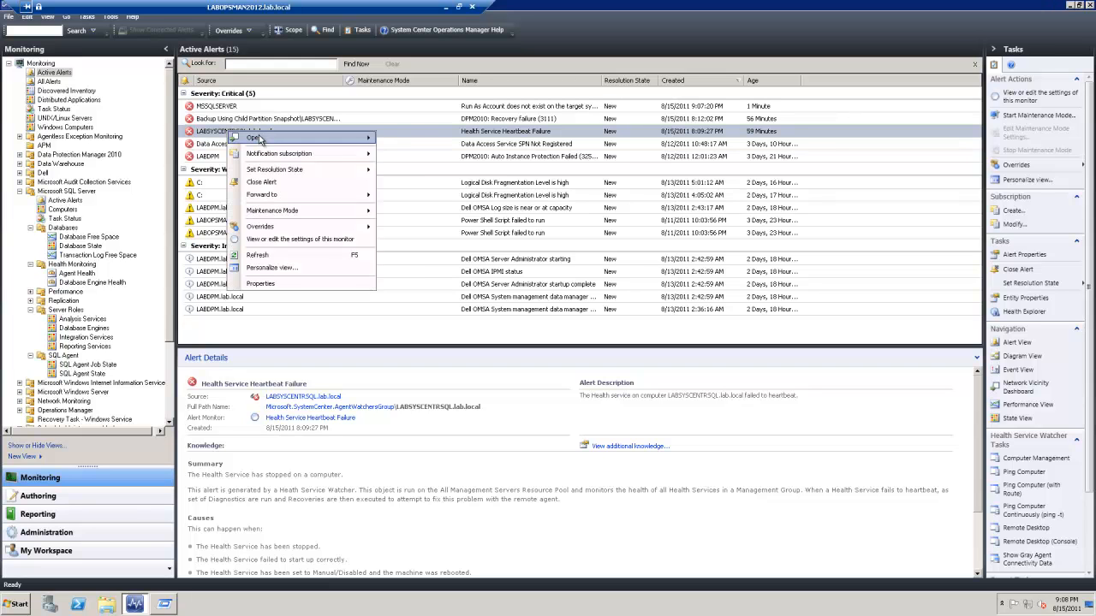
{"action": "mouse_move", "coordinate": [343, 136]}
{"action": "left_click", "coordinate": [428, 192]}
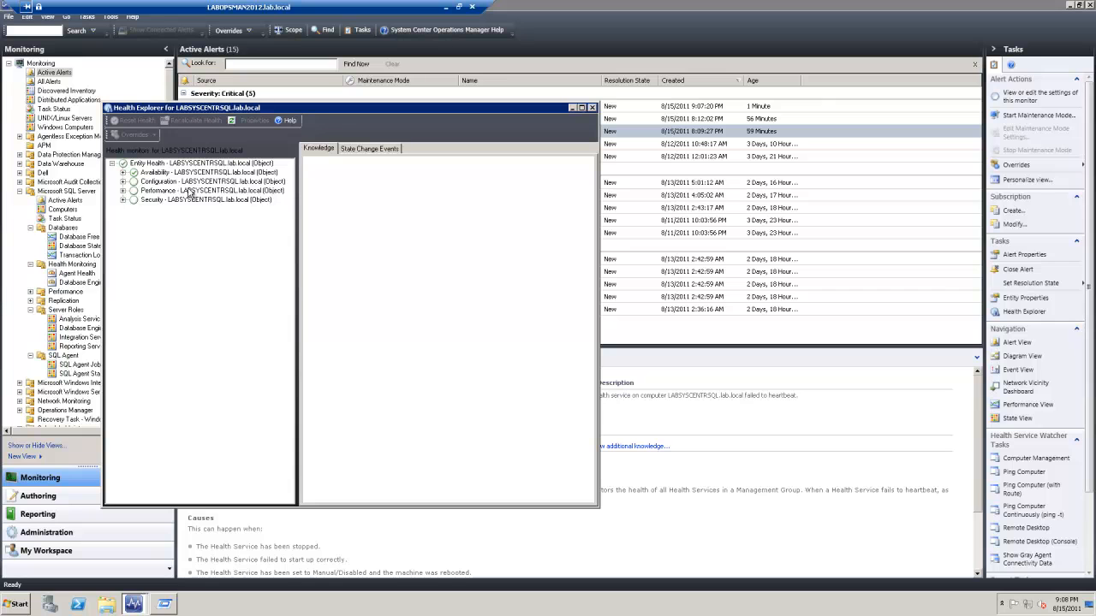
{"action": "left_click", "coordinate": [122, 173]}
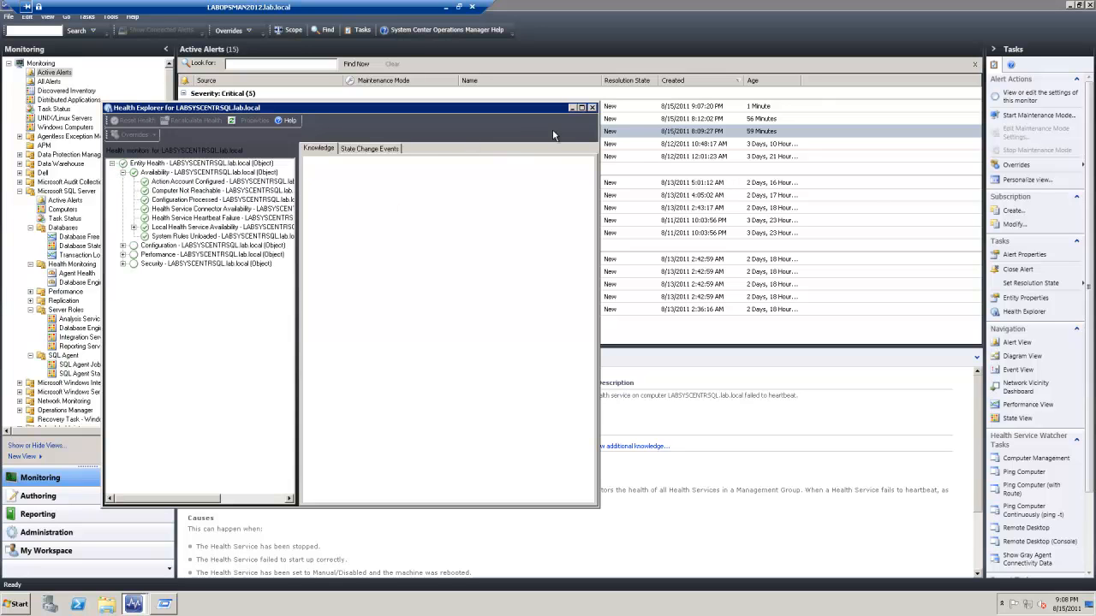
{"action": "left_click", "coordinate": [592, 108]}
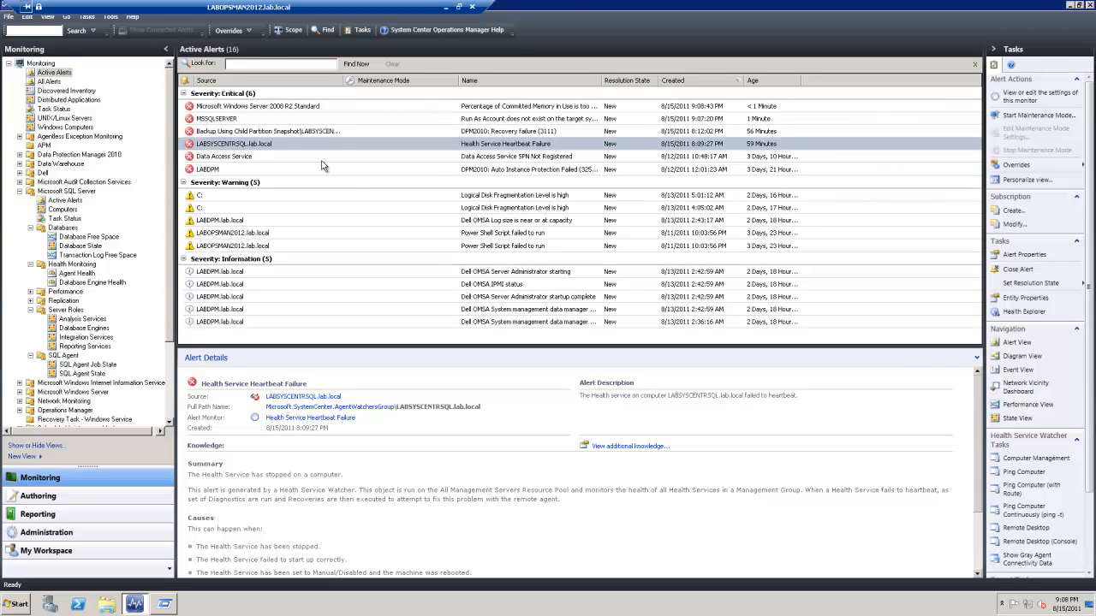
{"action": "left_click", "coordinate": [372, 107]}
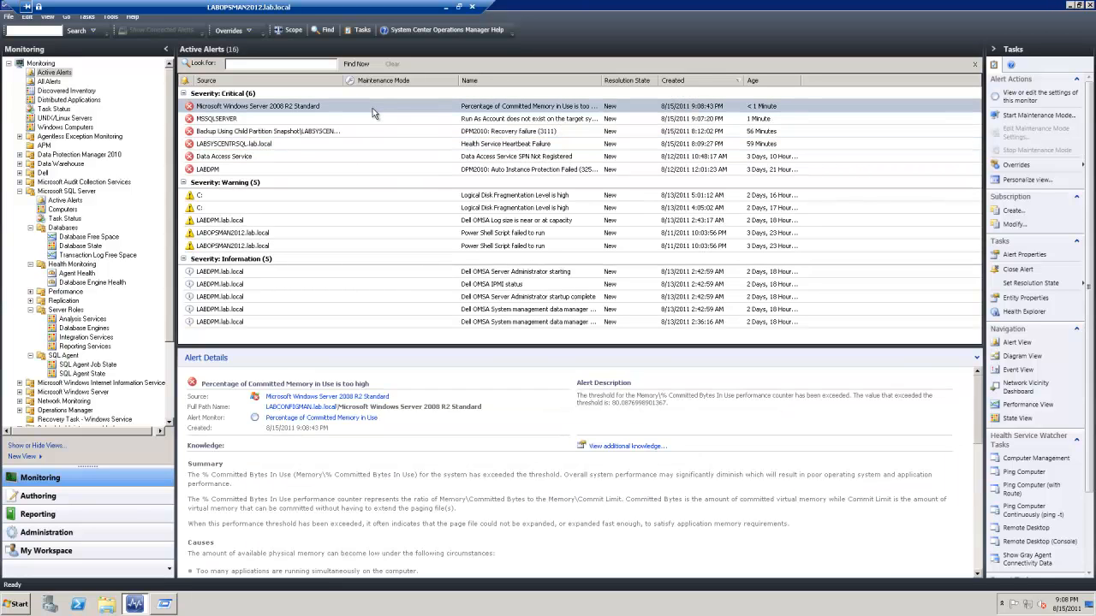
Read the MSSQLSERVER Run As Account alert, close it, and refresh the alerts list
{"action": "left_click", "coordinate": [373, 119]}
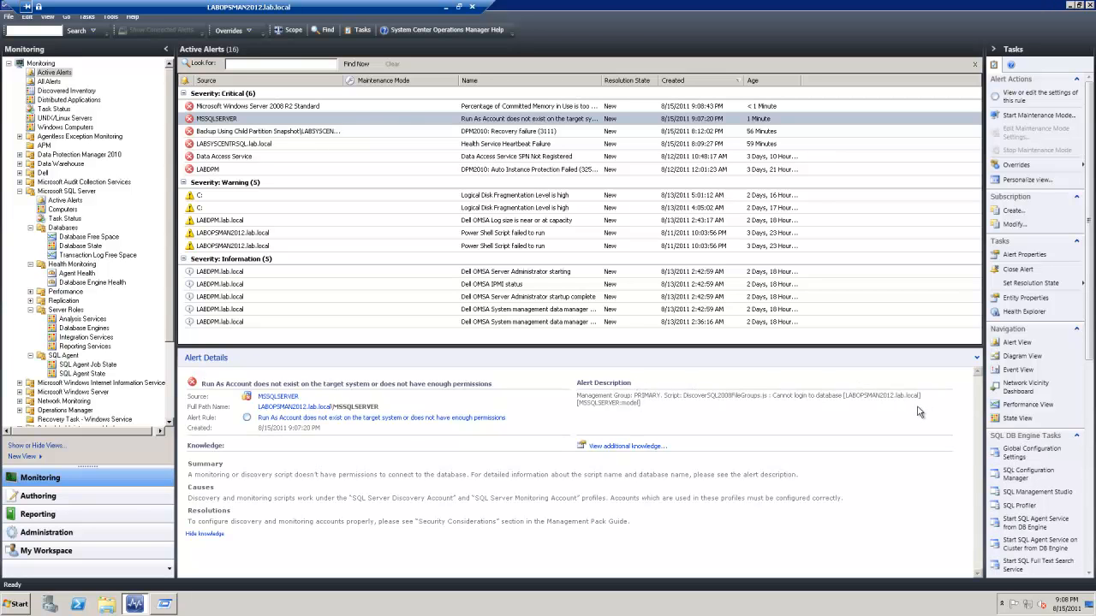
{"action": "triple_click", "coordinate": [667, 406]}
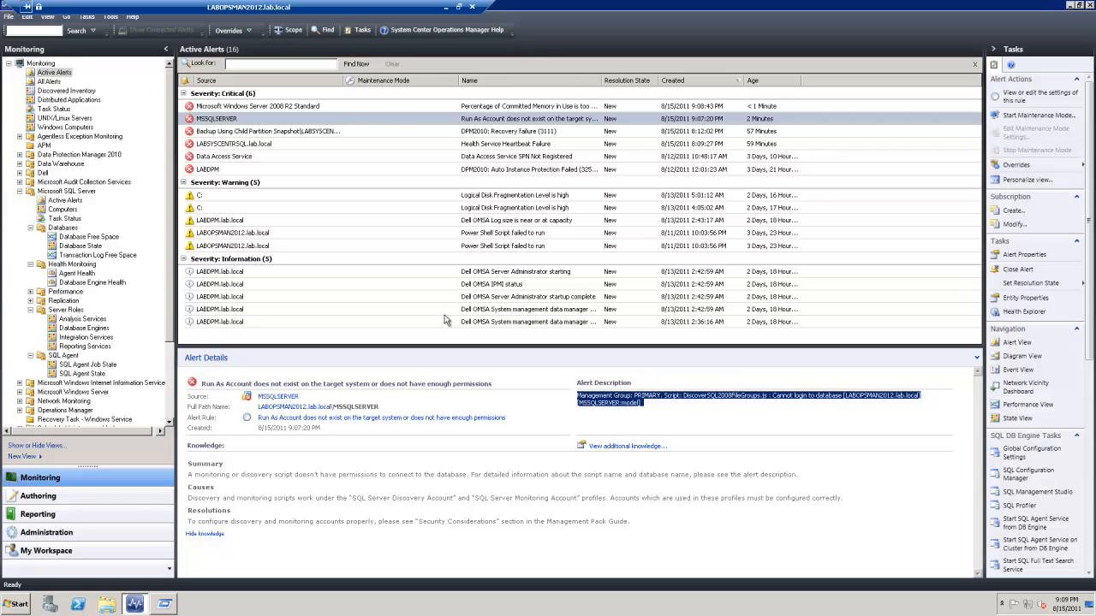
{"action": "right_click", "coordinate": [263, 121]}
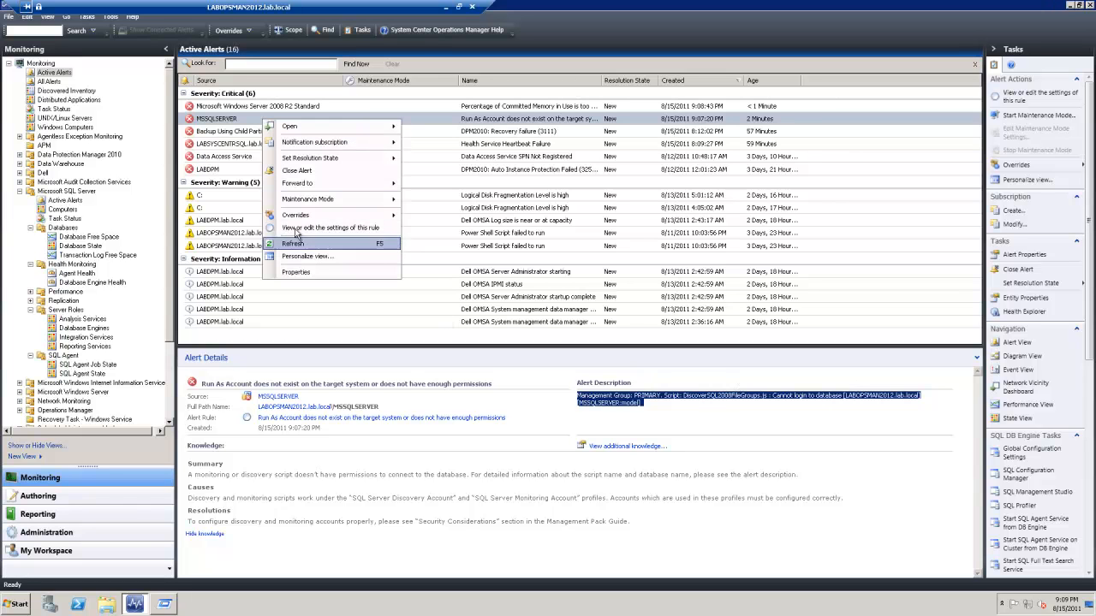
{"action": "left_click", "coordinate": [294, 173]}
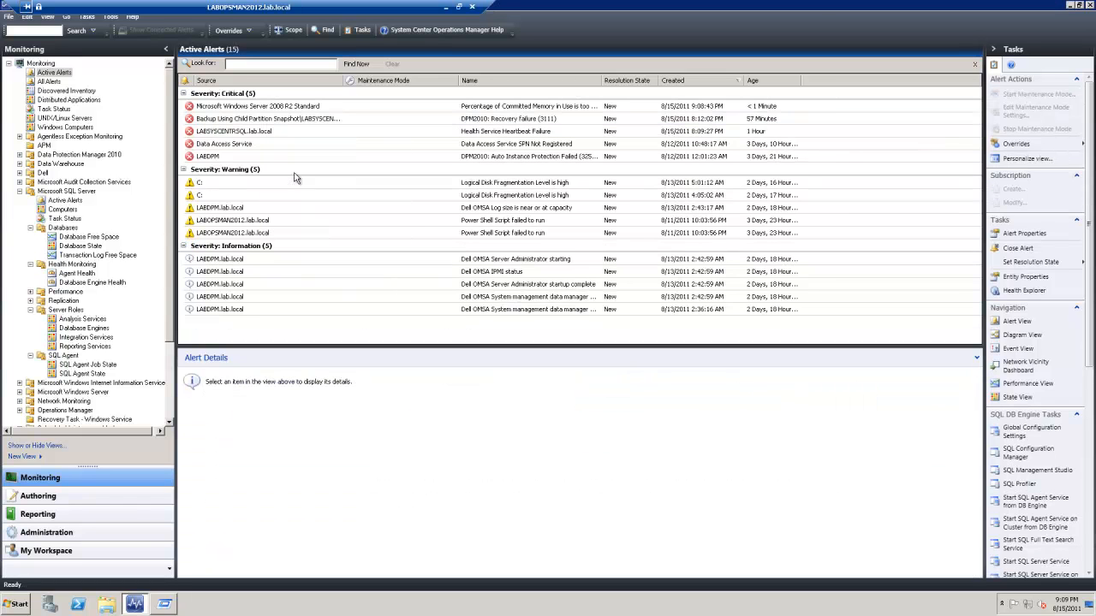
{"action": "right_click", "coordinate": [420, 161]}
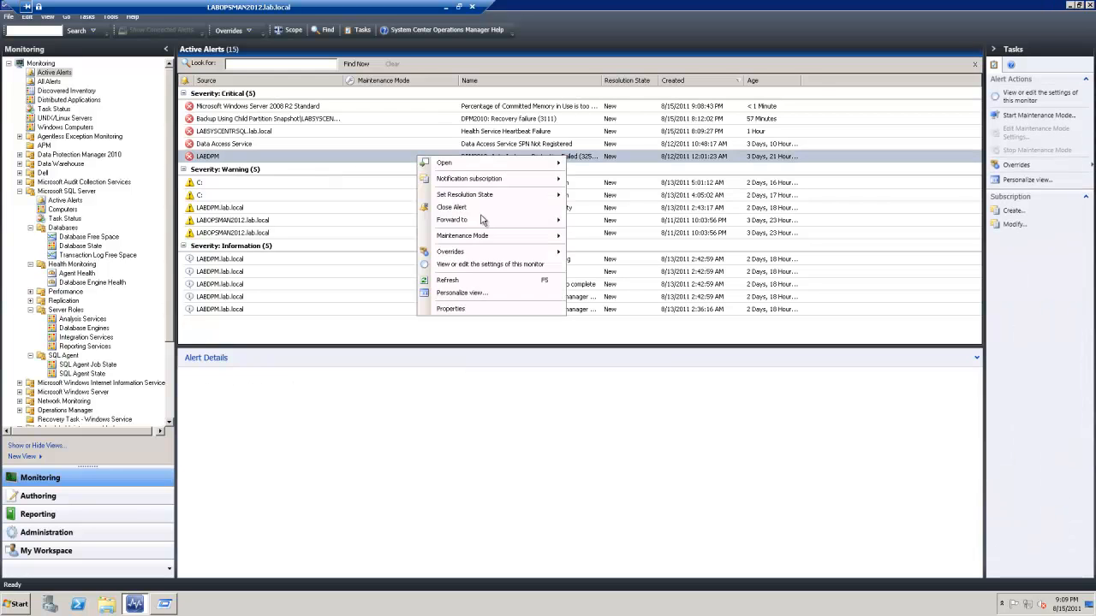
{"action": "left_click", "coordinate": [465, 282]}
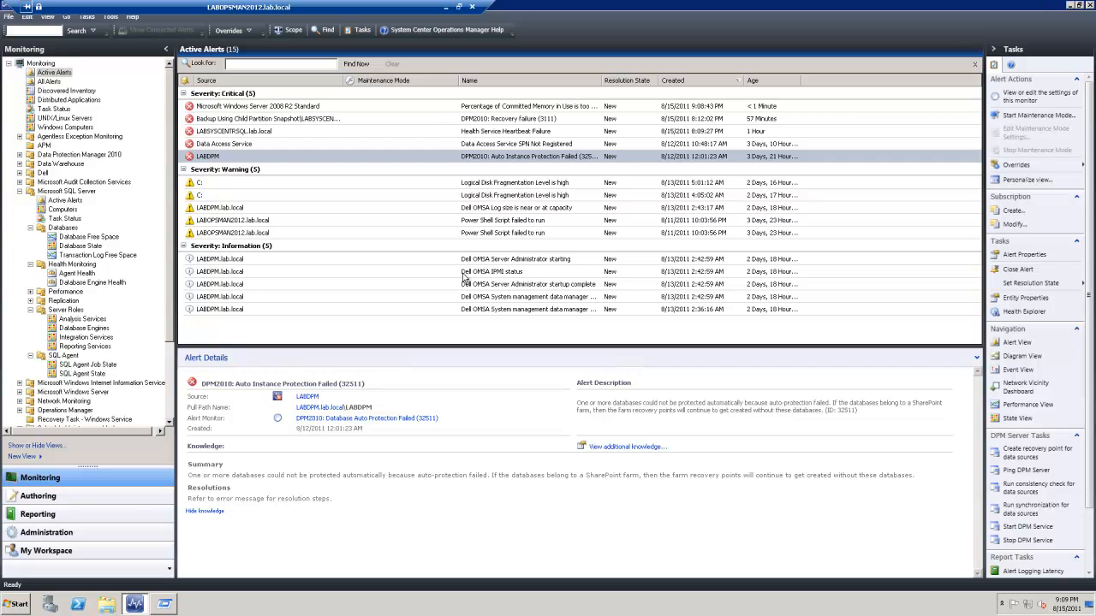
Refresh the Microsoft SQL Server Computers list
{"action": "left_click", "coordinate": [63, 210]}
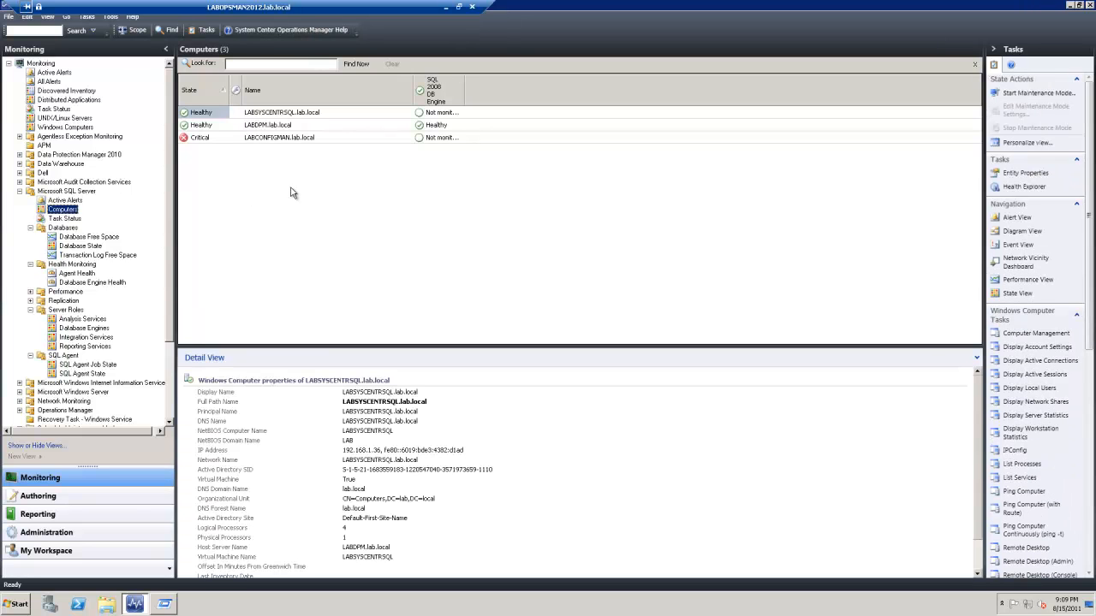
{"action": "right_click", "coordinate": [279, 179]}
{"action": "left_click", "coordinate": [308, 219]}
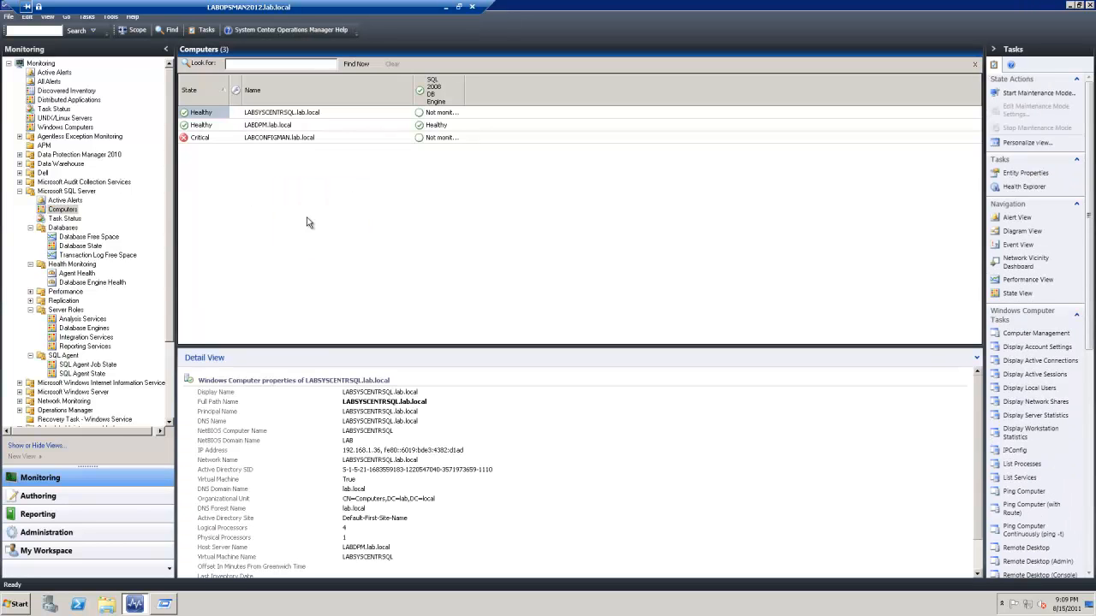
Review LABCONFIGMAN's health in Health Explorer, then switch to SQL Agent State
{"action": "right_click", "coordinate": [212, 153]}
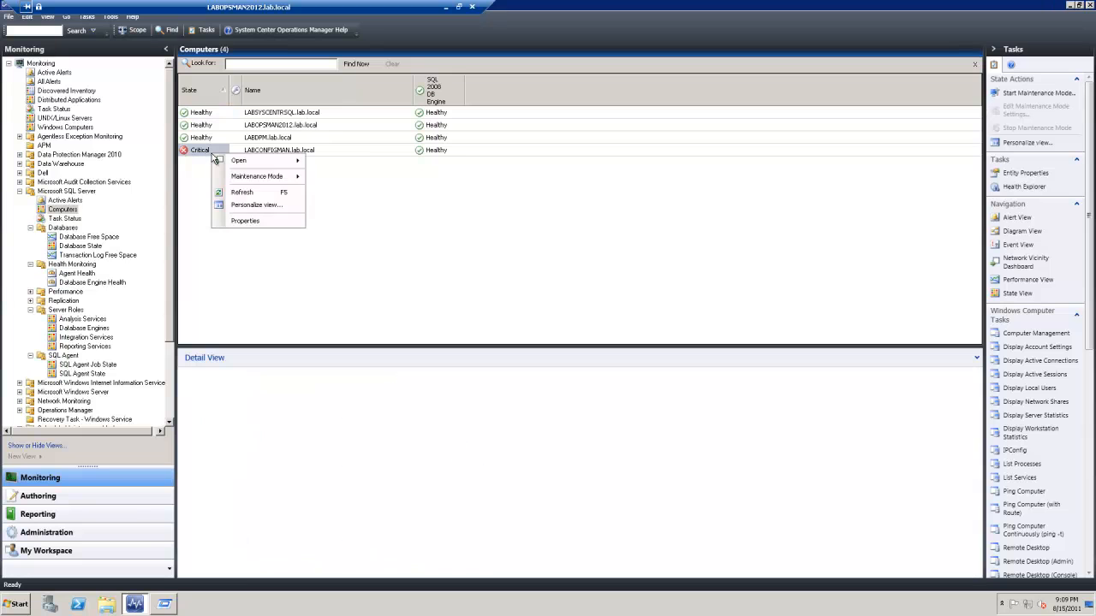
{"action": "mouse_move", "coordinate": [248, 161]}
{"action": "left_click", "coordinate": [377, 228]}
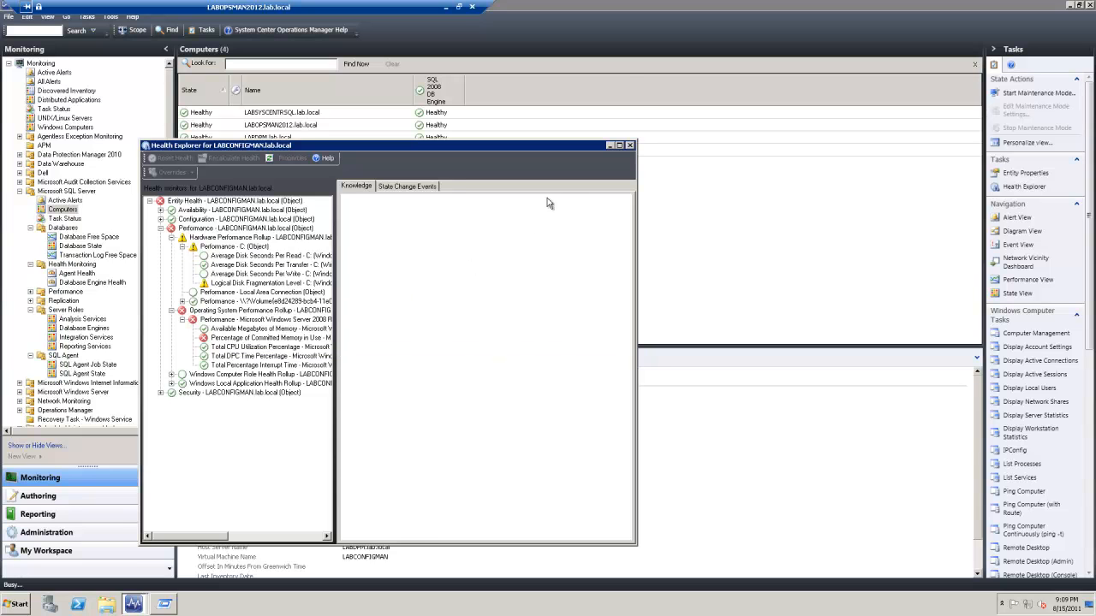
{"action": "left_click", "coordinate": [630, 146]}
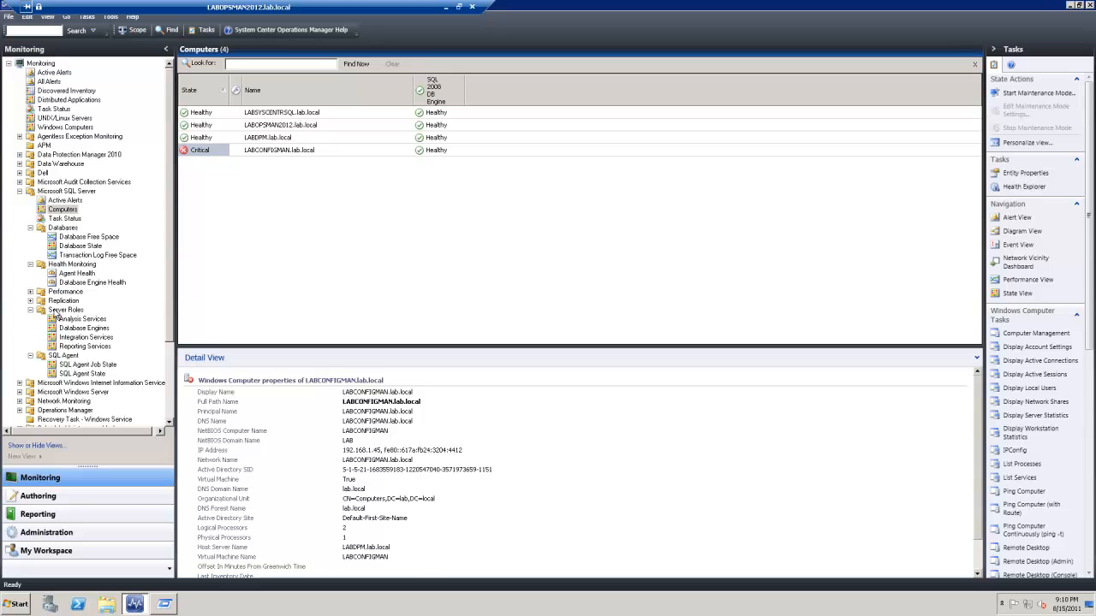
{"action": "left_click", "coordinate": [67, 374]}
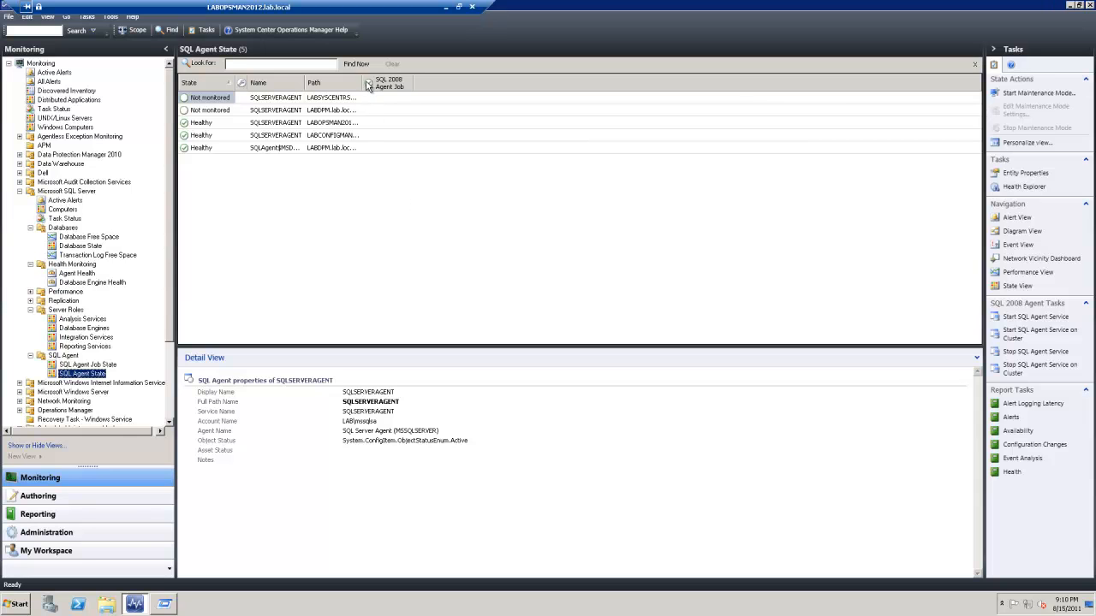
Widen the Path column, refresh the SQL agent list, and review the SQL Agent Job State, Database Engines and Analysis Services views
{"action": "left_click_drag", "start_coordinate": [367, 84], "coordinate": [495, 86]}
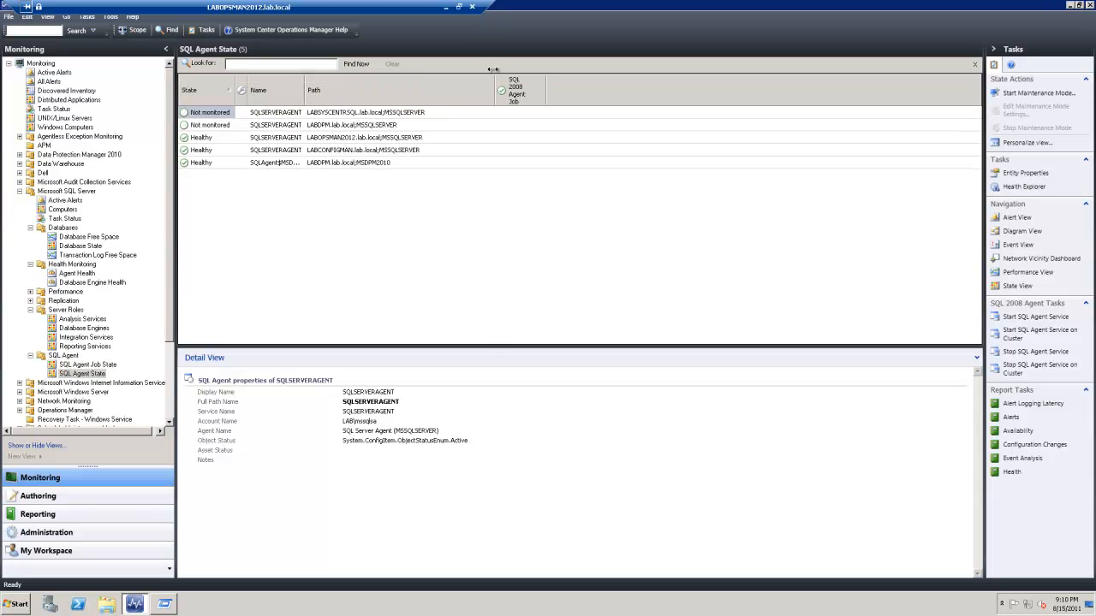
{"action": "right_click", "coordinate": [291, 237]}
{"action": "left_click", "coordinate": [330, 280]}
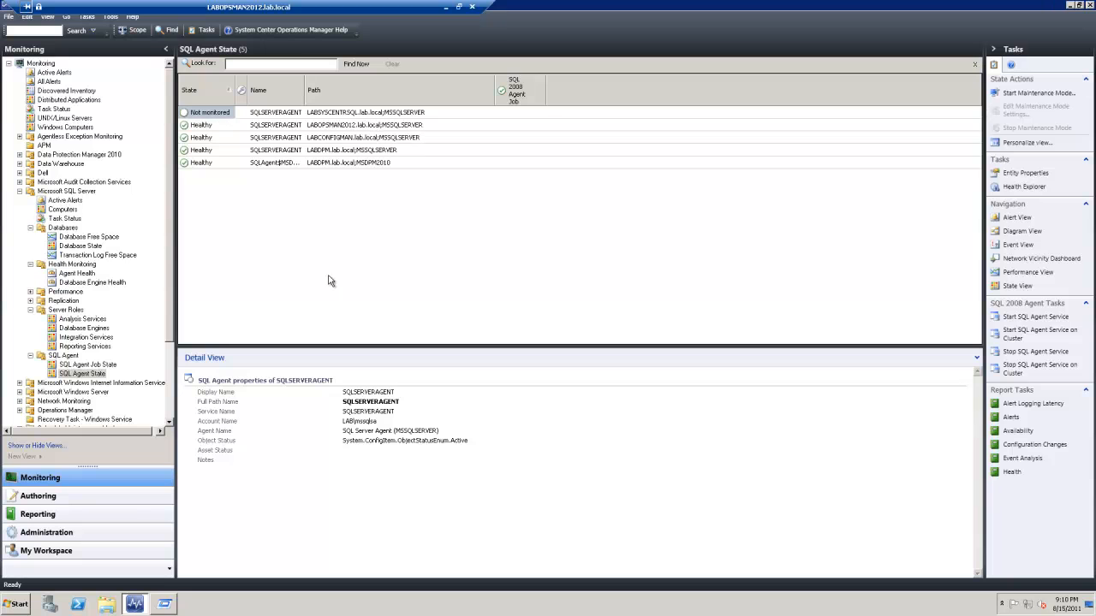
{"action": "left_click", "coordinate": [87, 365]}
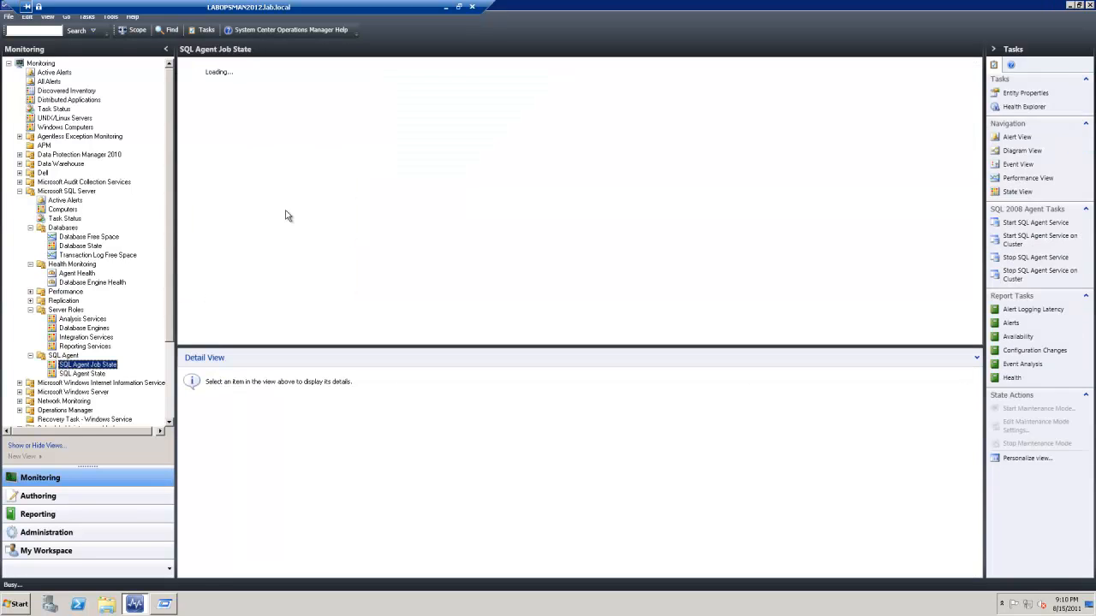
{"action": "left_click", "coordinate": [79, 329]}
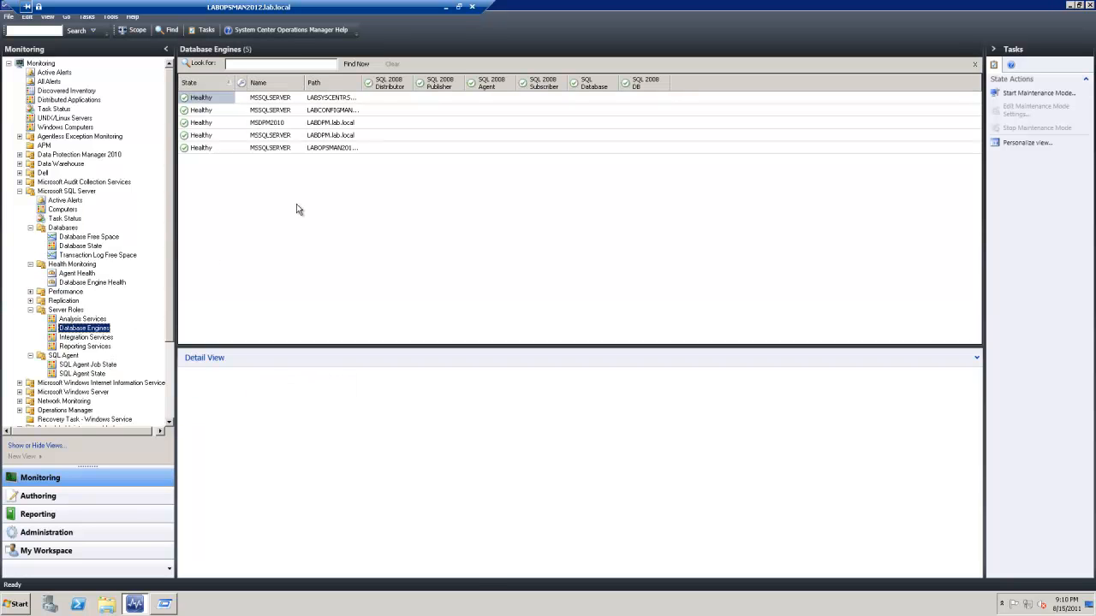
{"action": "left_click", "coordinate": [74, 319]}
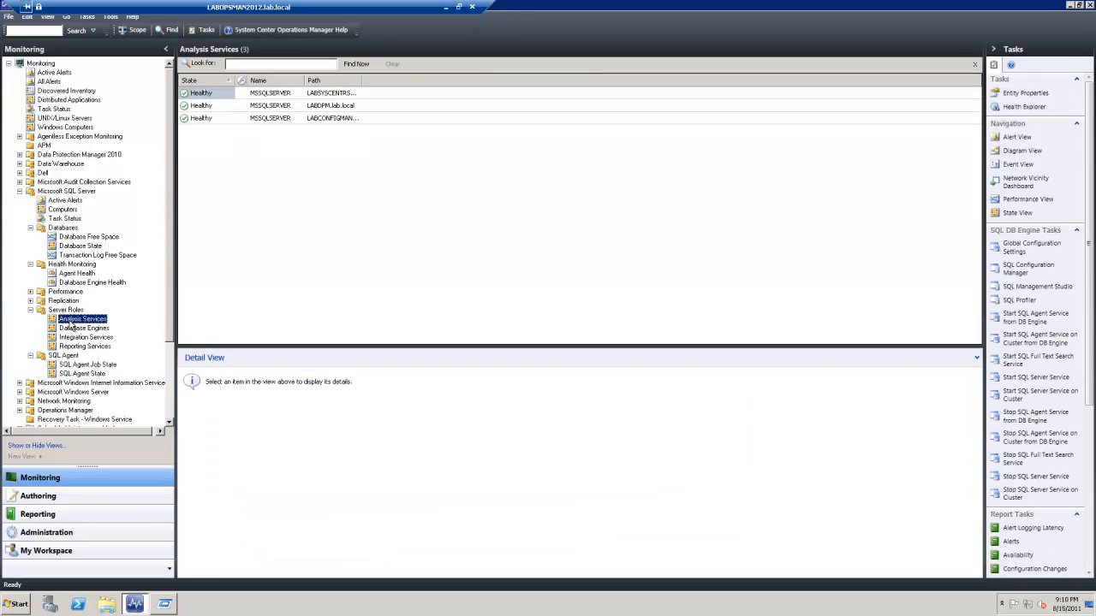
Refresh the Agent Health dashboard, inspect SQLSERVERAGENT details, and cross-check against Database Engine Health
{"action": "left_click", "coordinate": [68, 275]}
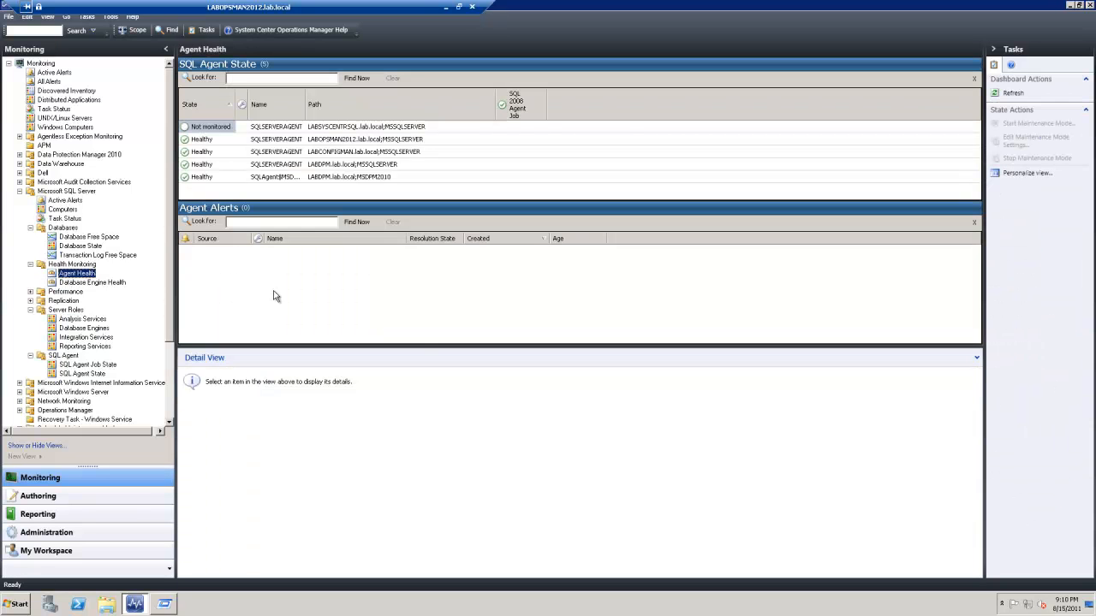
{"action": "right_click", "coordinate": [274, 293]}
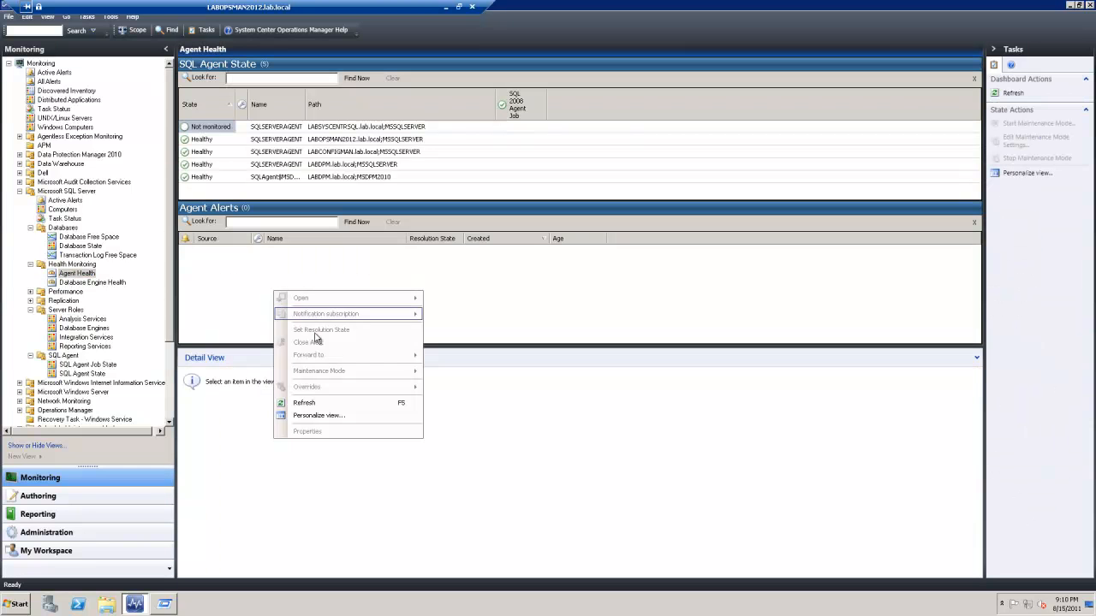
{"action": "left_click", "coordinate": [313, 404]}
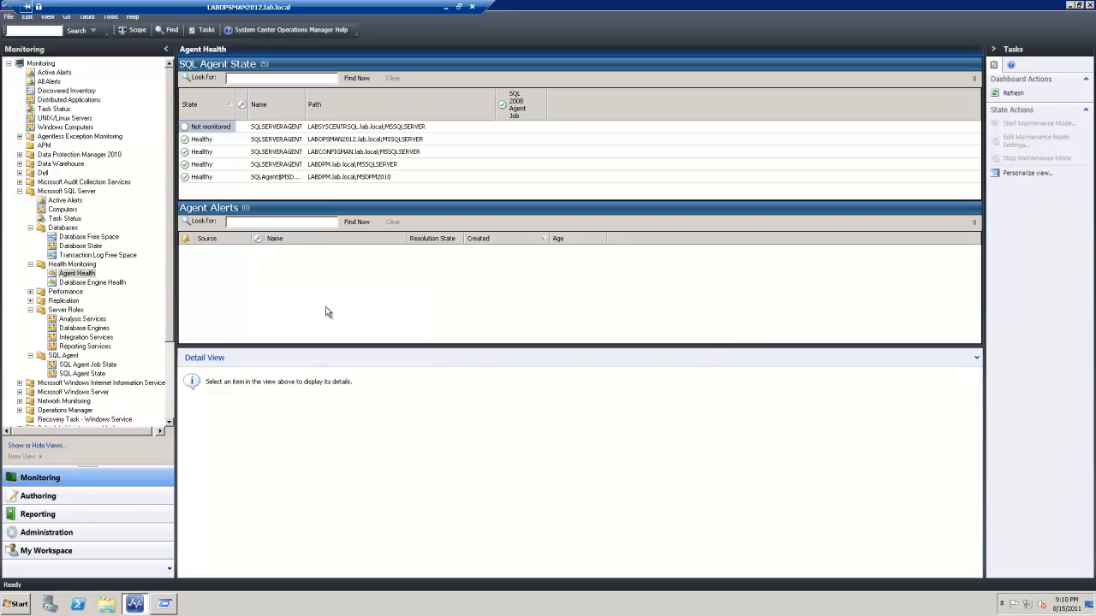
{"action": "left_click", "coordinate": [314, 127]}
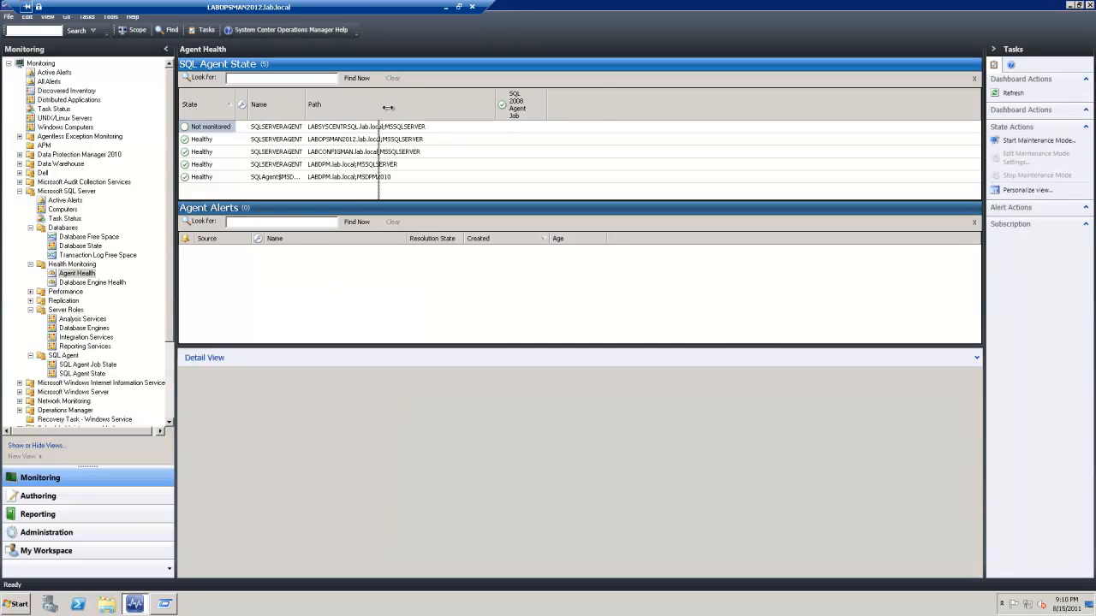
{"action": "left_click_drag", "start_coordinate": [306, 105], "coordinate": [391, 105]}
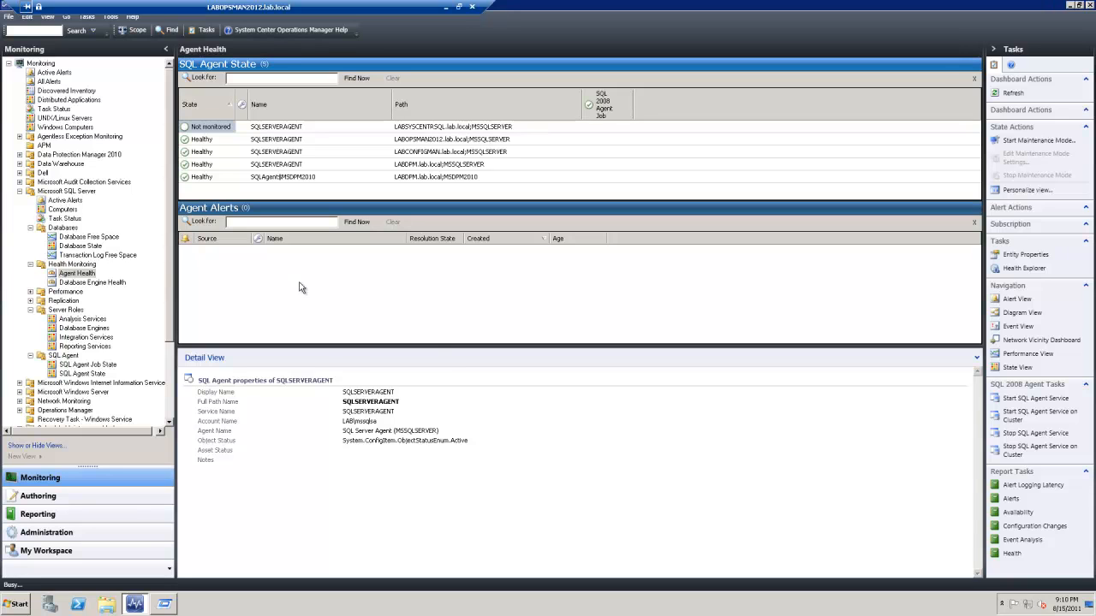
{"action": "right_click", "coordinate": [300, 287]}
{"action": "left_click", "coordinate": [332, 396]}
{"action": "left_click", "coordinate": [79, 283]}
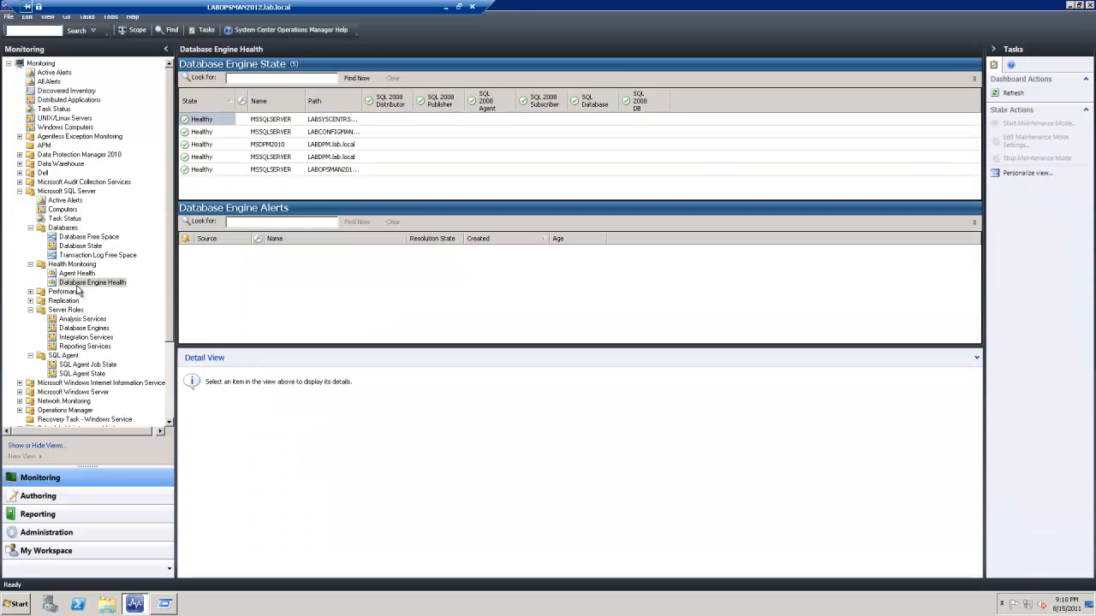
{"action": "left_click", "coordinate": [77, 274]}
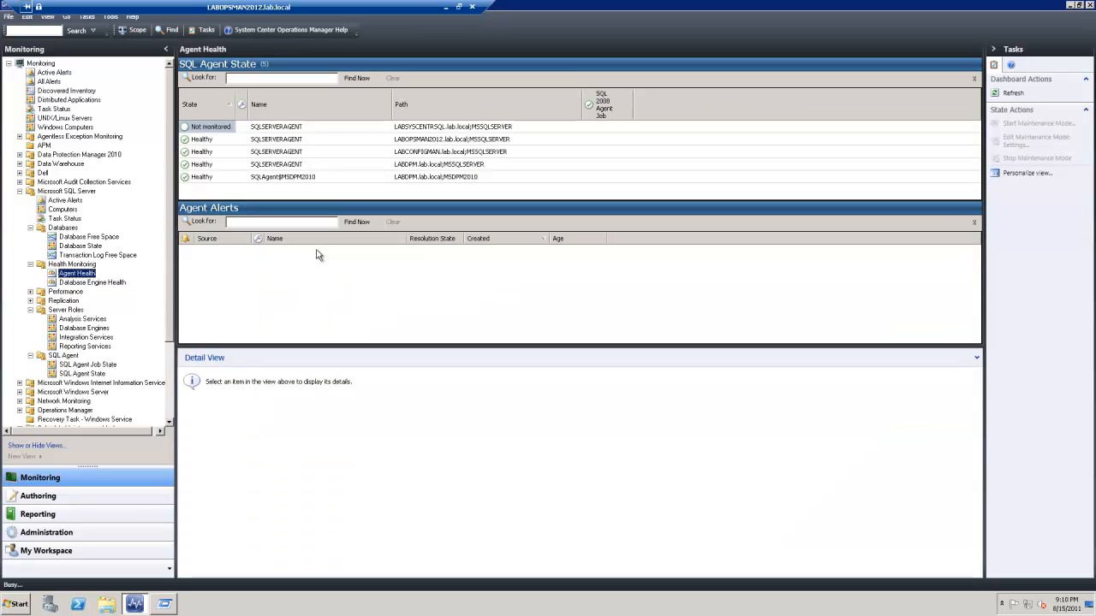